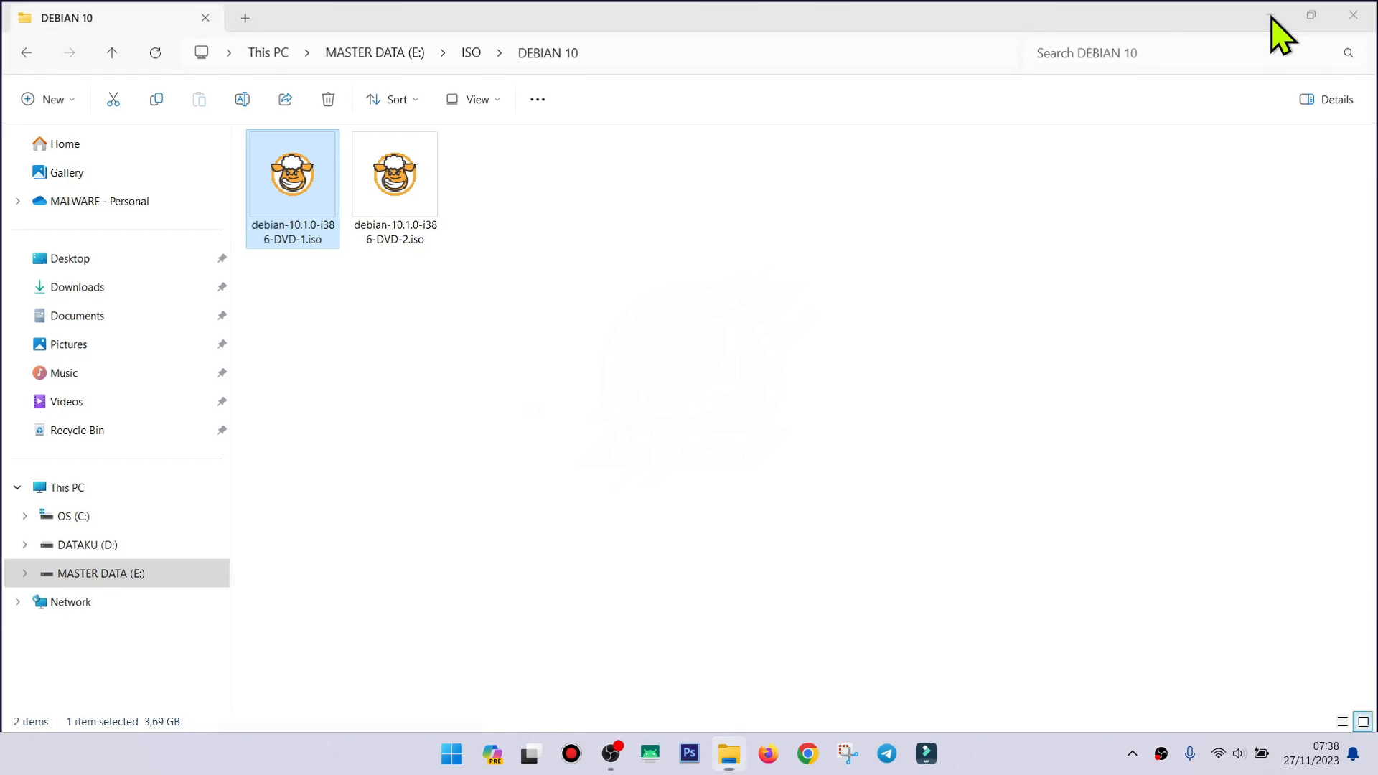
# Minimize the DEBIAN 10 folder window to show the desktop.
pyautogui.click(1270, 12)
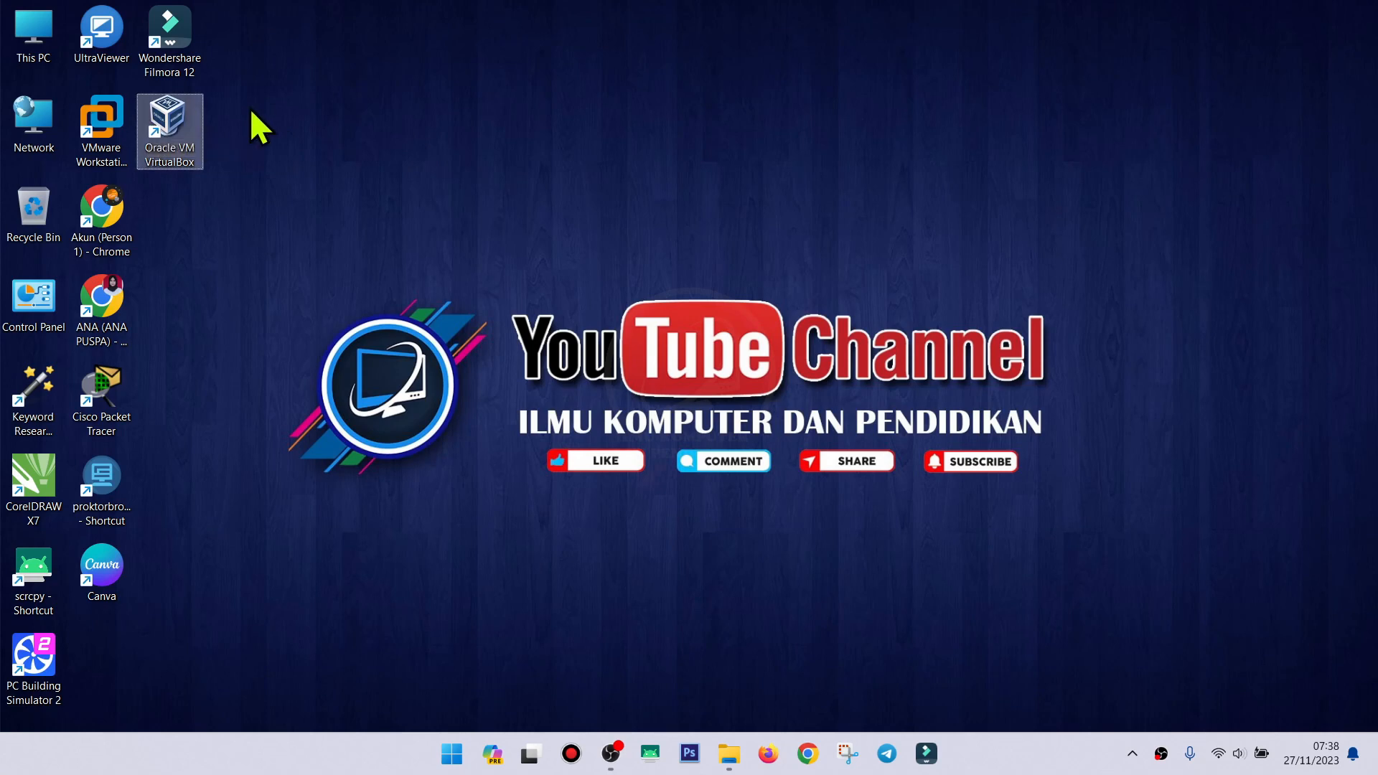
# Launch VirtualBox, confirm version 6.1.38 in About, and start a new machine.
pyautogui.doubleClick(172, 115)
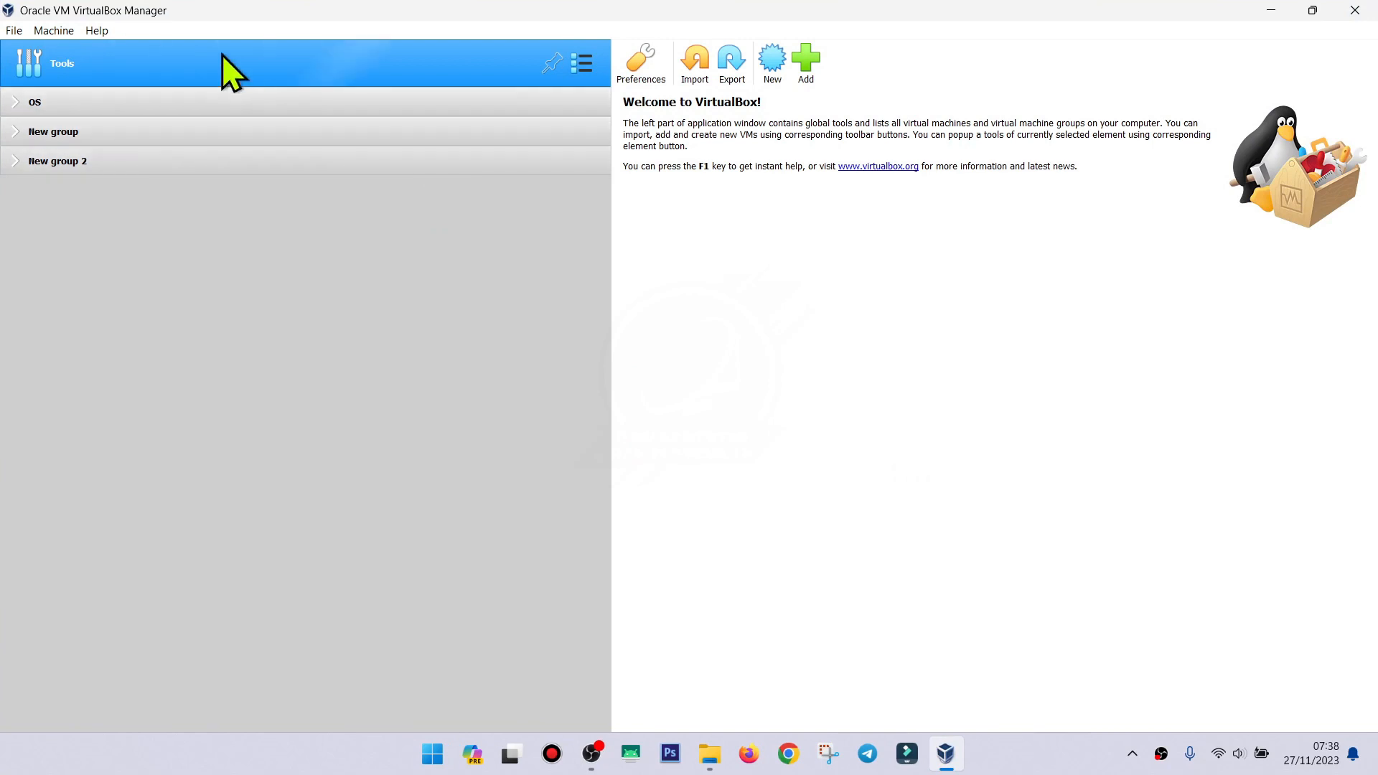
pyautogui.click(90, 30)
pyautogui.click(137, 148)
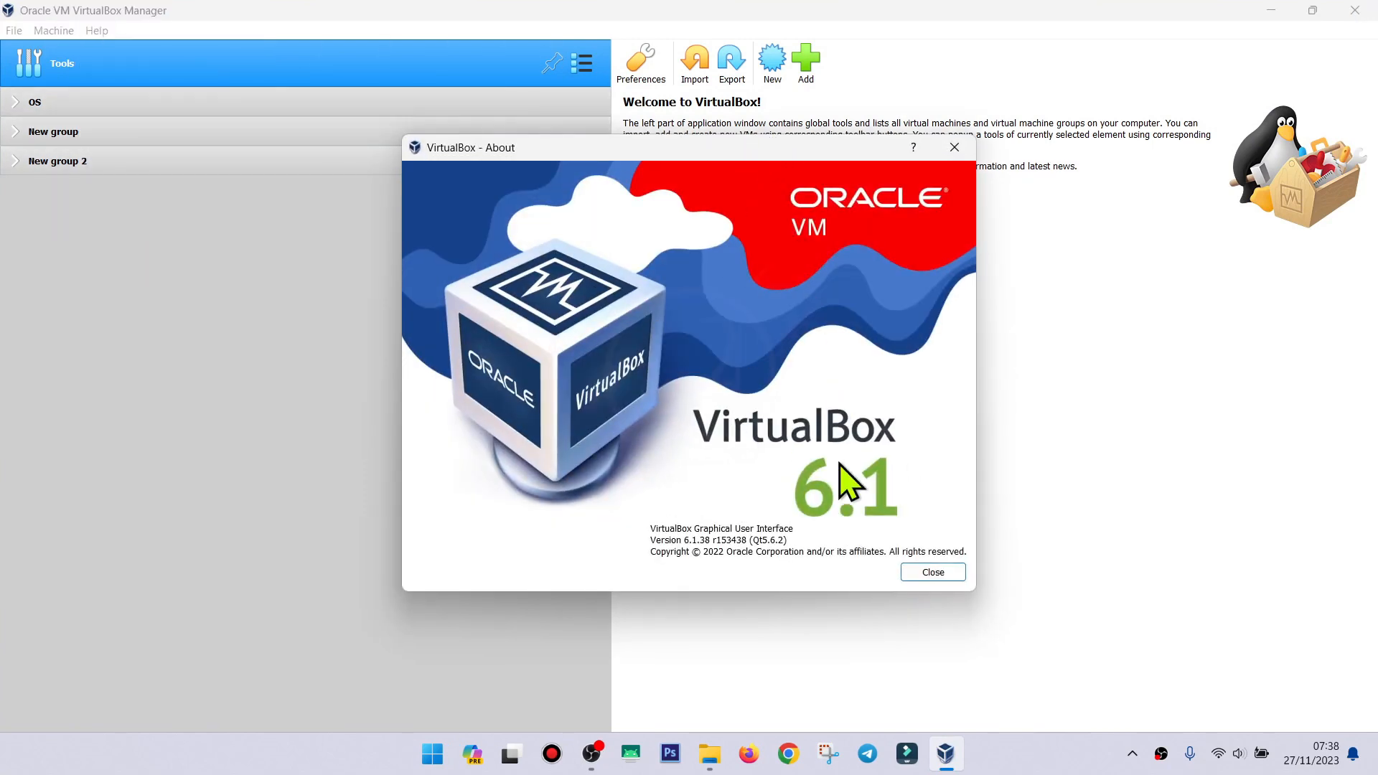
pyautogui.click(935, 572)
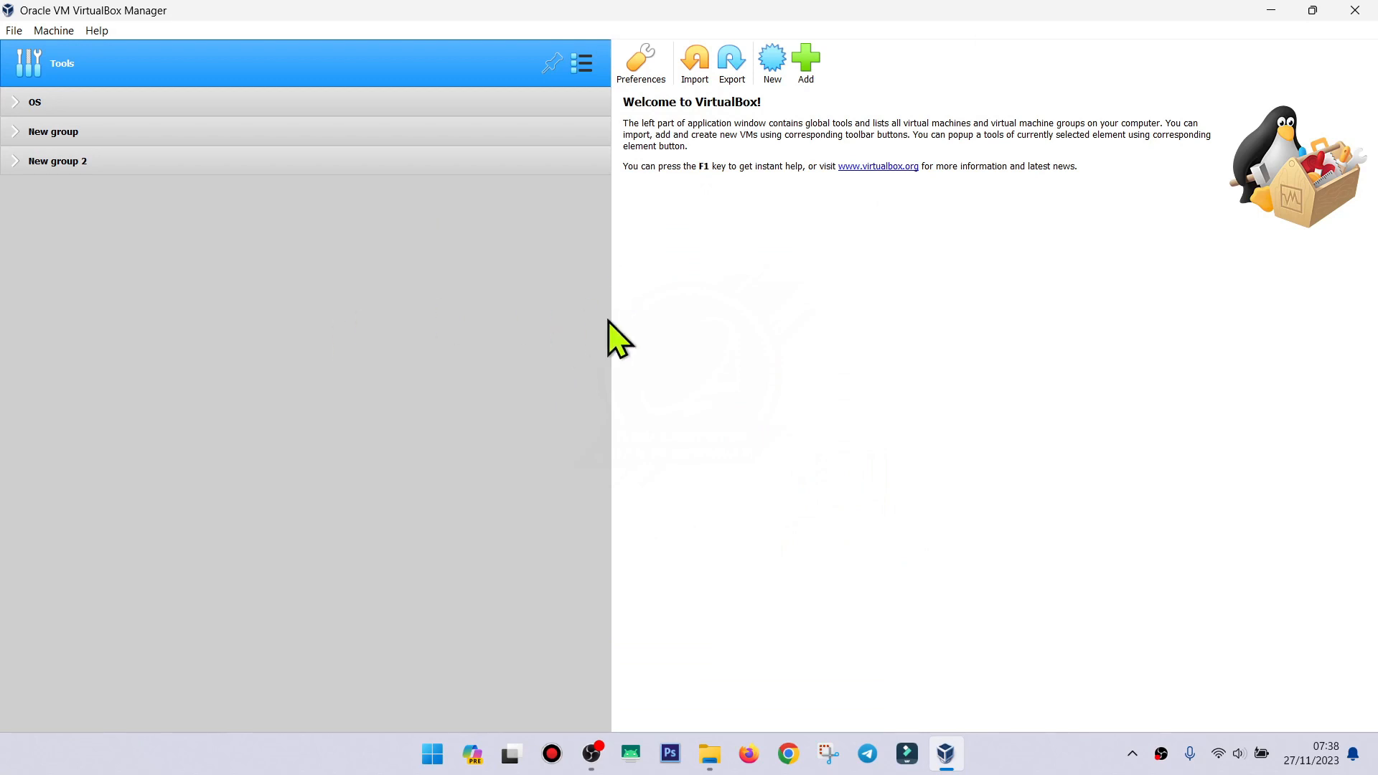
pyautogui.click(773, 60)
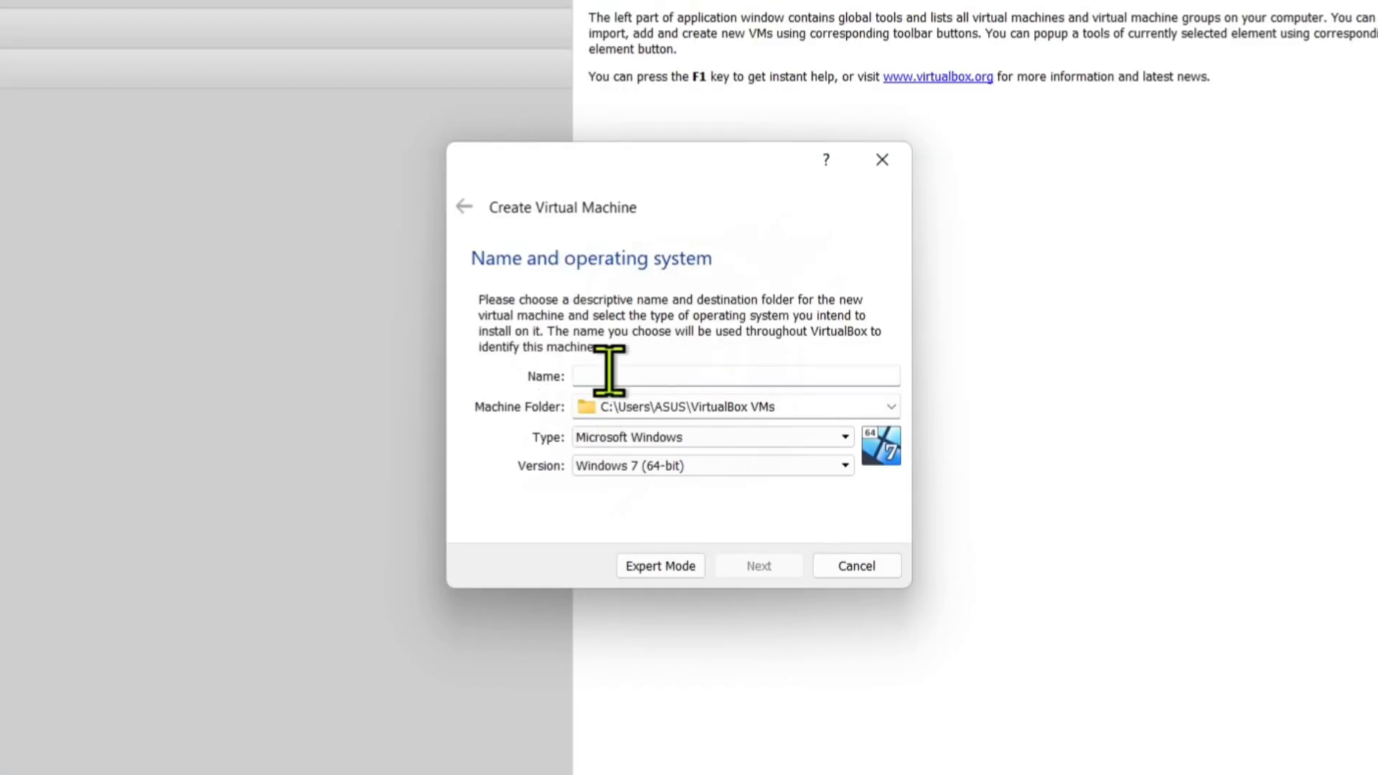
# Name the machine DEBIAN10 with version Debian (32-bit), then continue to memory.
pyautogui.click(609, 370)
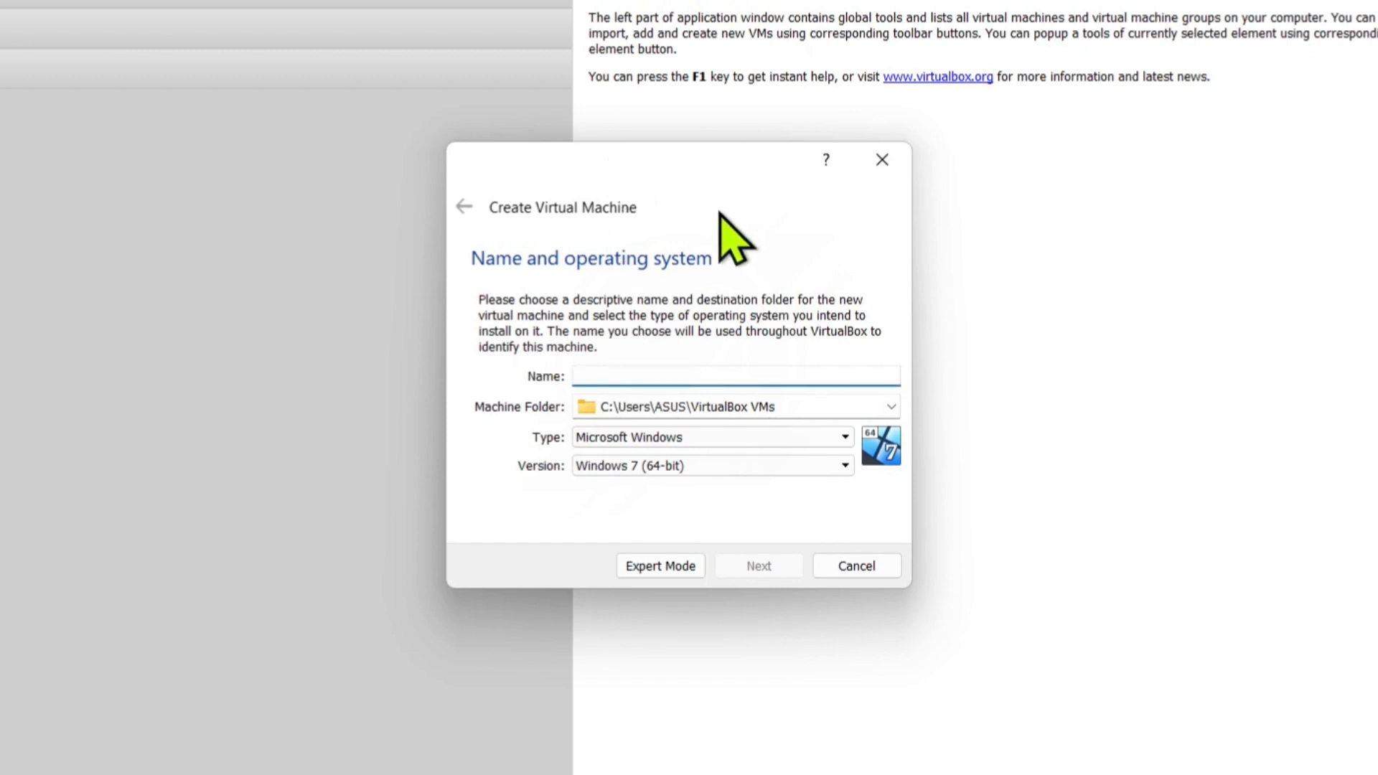
pyautogui.write('DEBIAN10')
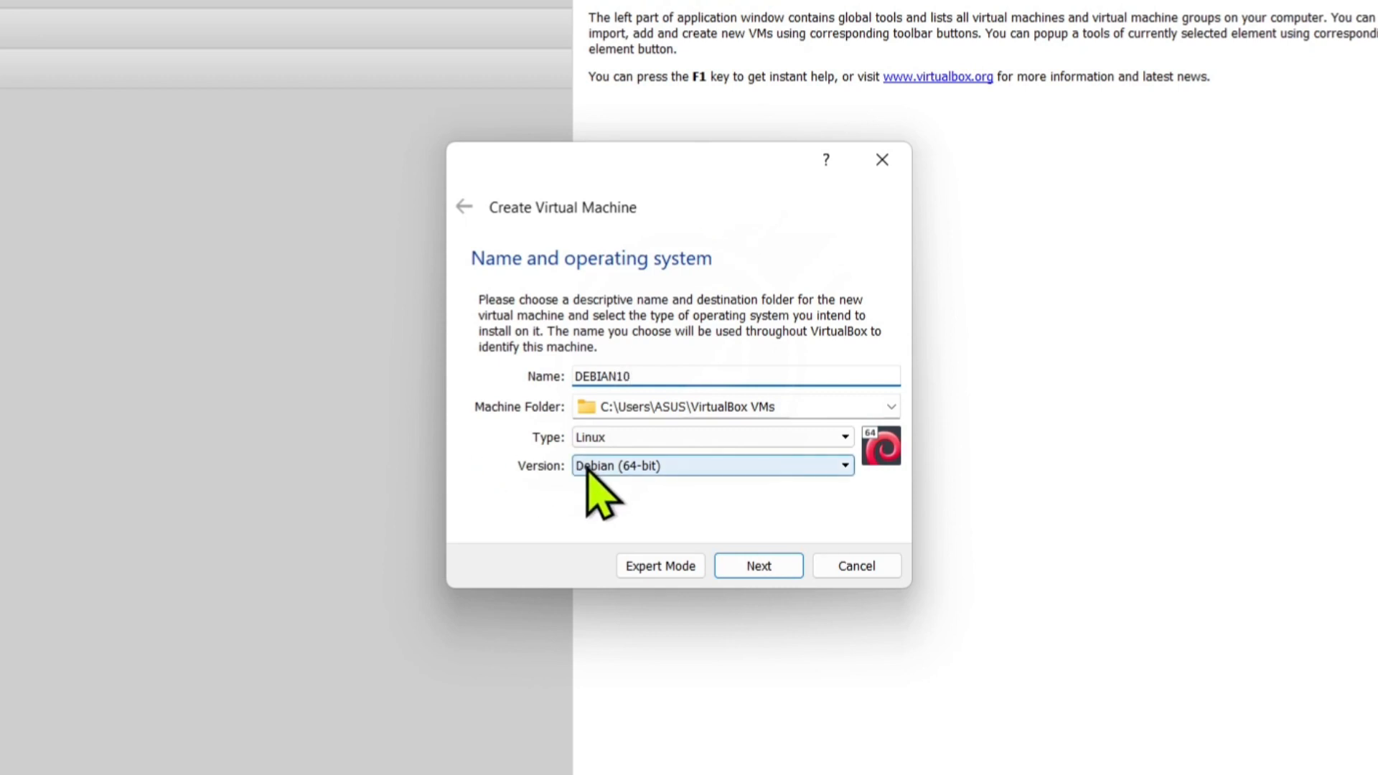
pyautogui.click(618, 466)
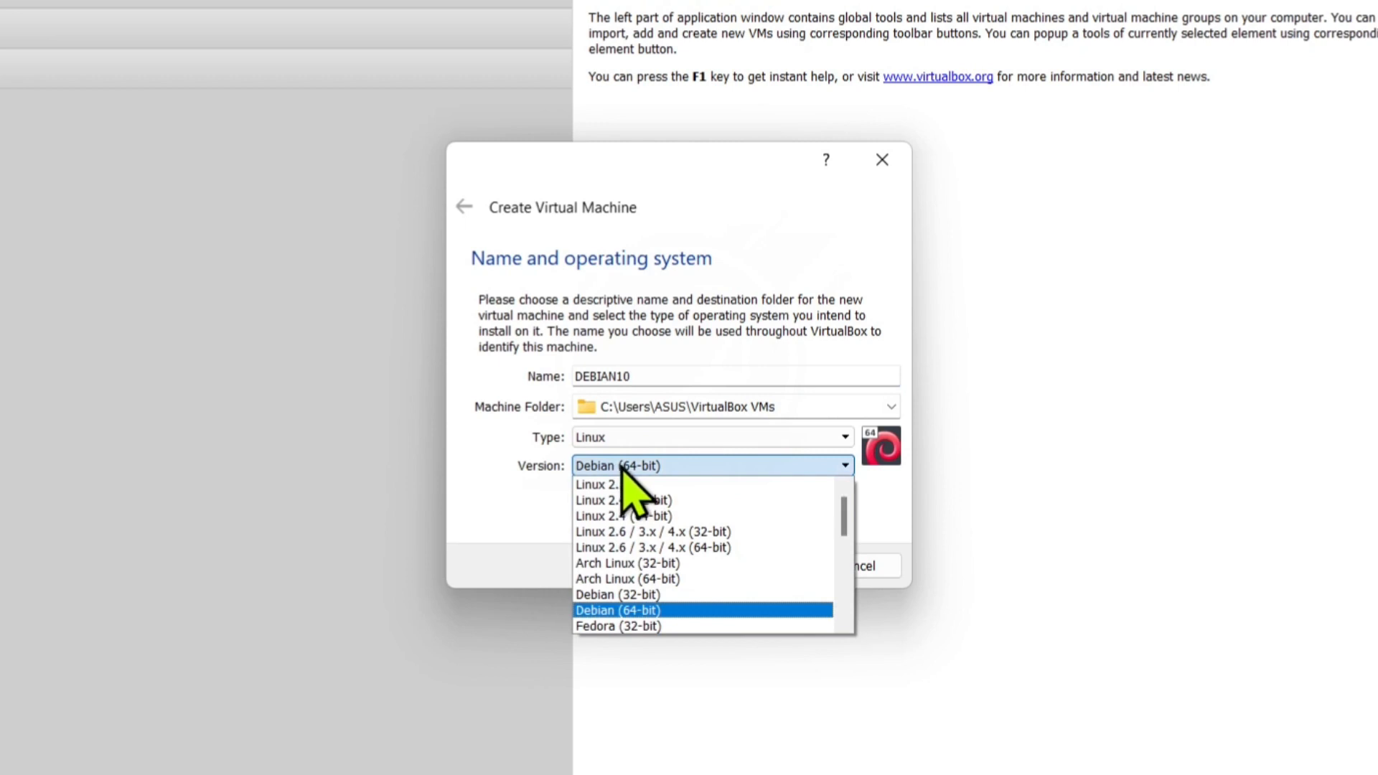
pyautogui.click(637, 597)
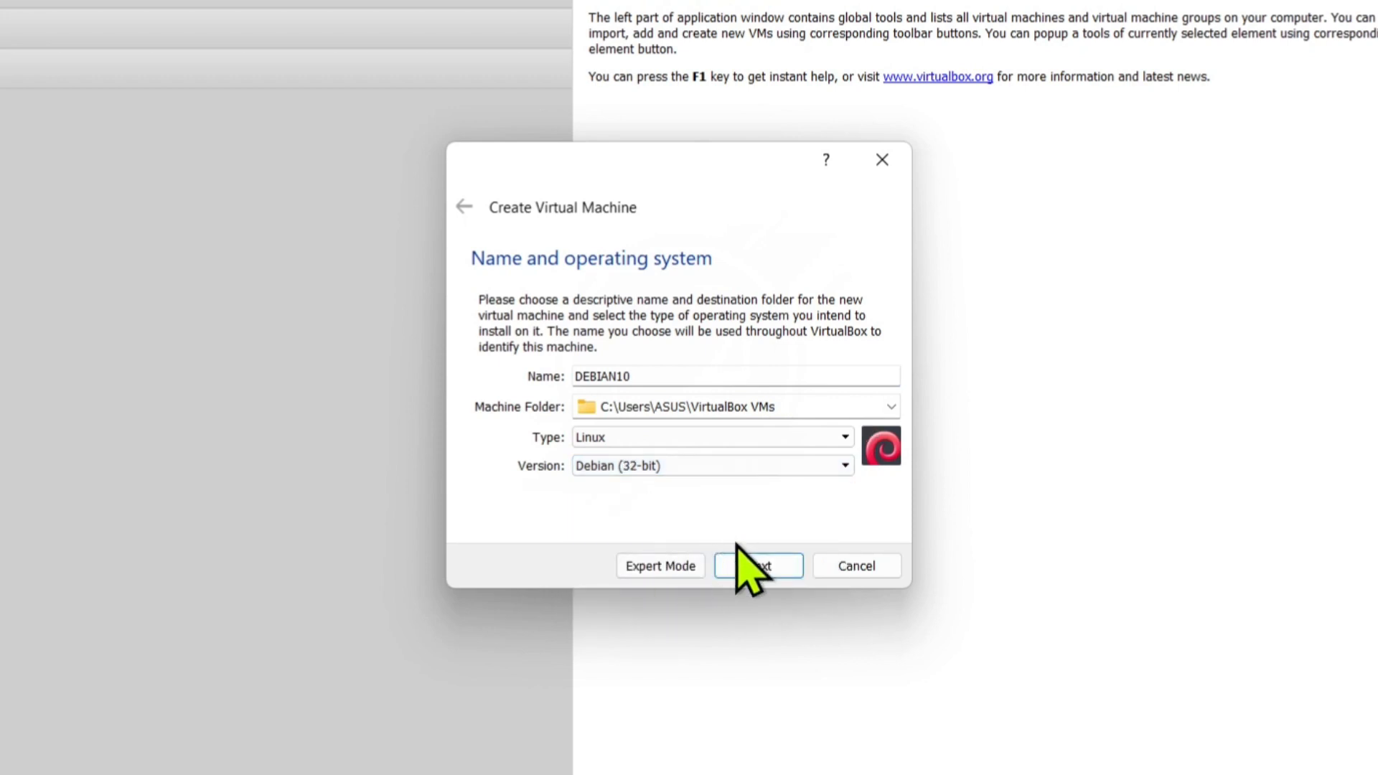
pyautogui.click(746, 564)
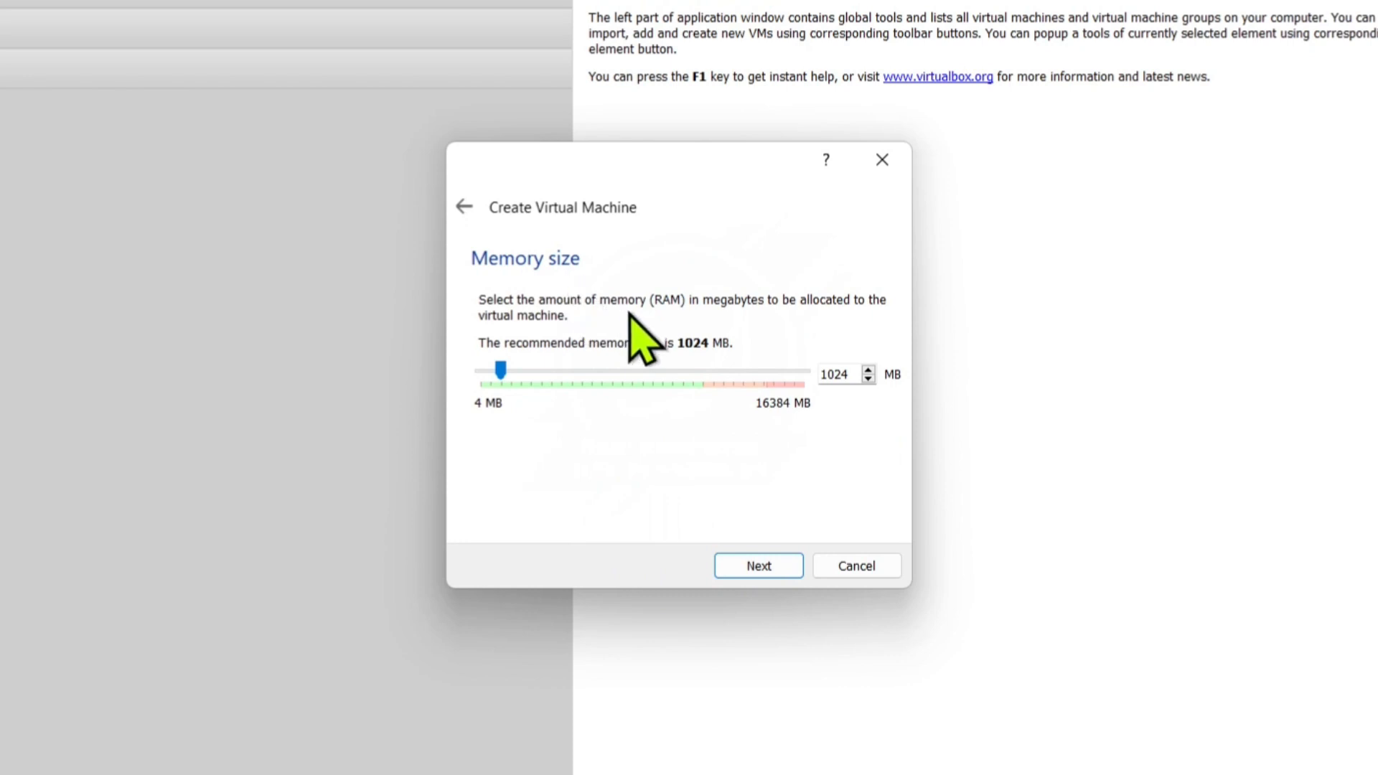
# Set the machine's memory slider to 4096 MB and proceed to the hard disk page.
pyautogui.click(650, 373)
pyautogui.click(649, 373)
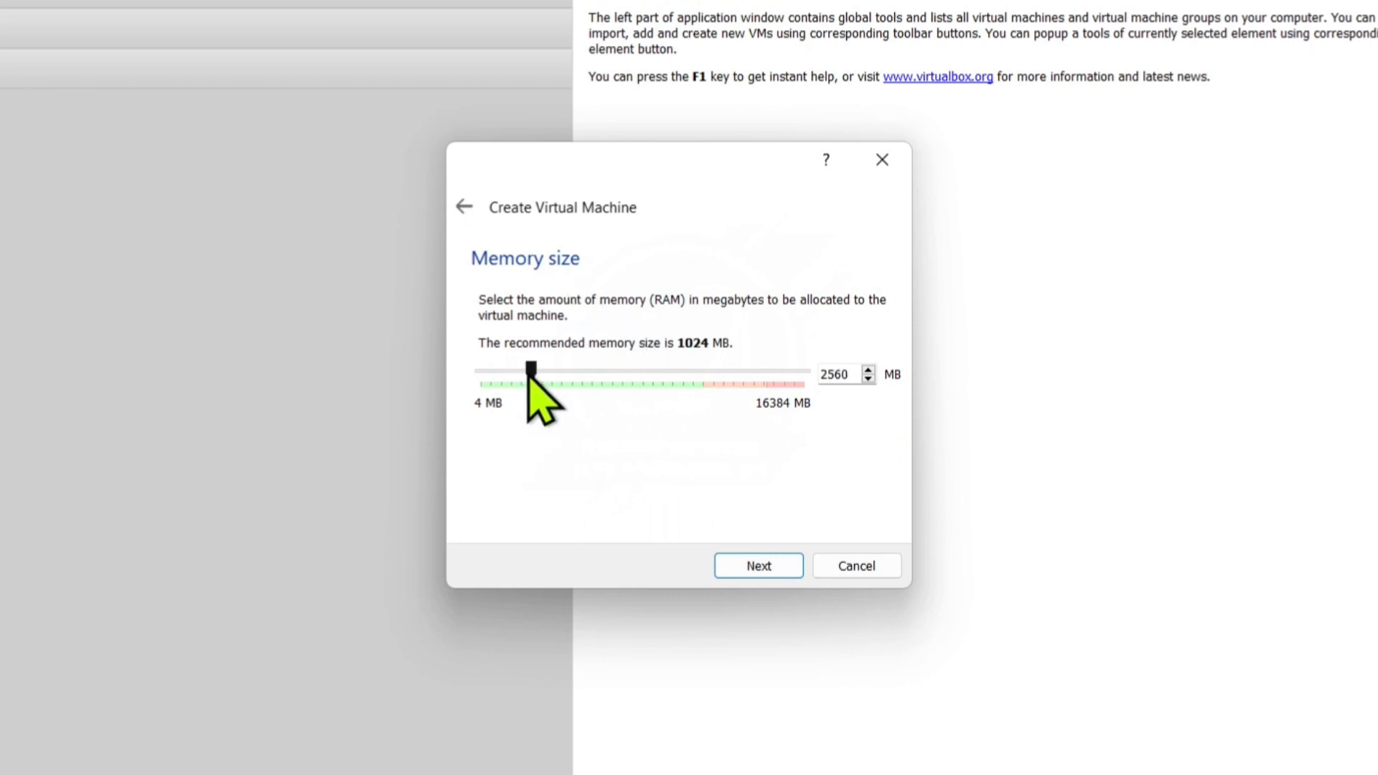
pyautogui.moveTo(529, 375); pyautogui.dragTo(671, 375)
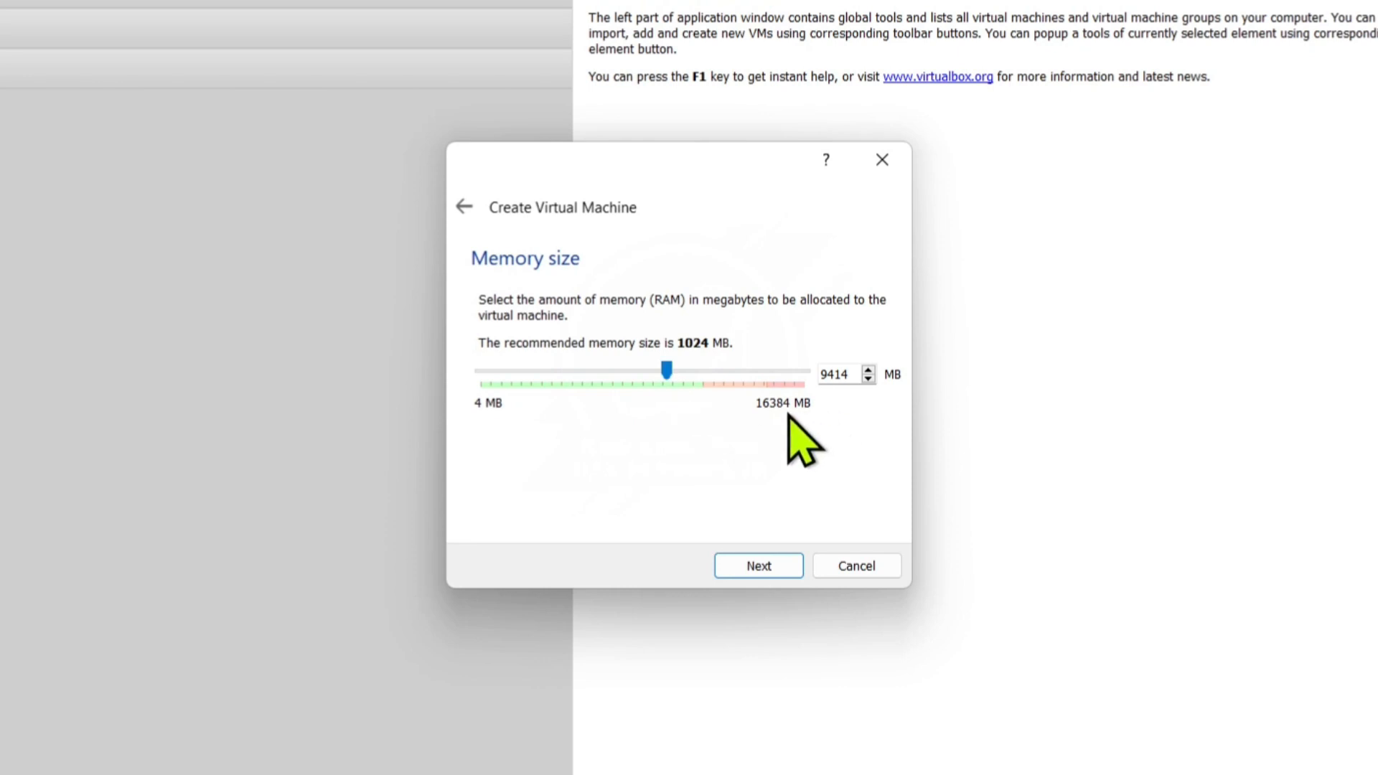
pyautogui.moveTo(669, 373); pyautogui.dragTo(566, 390)
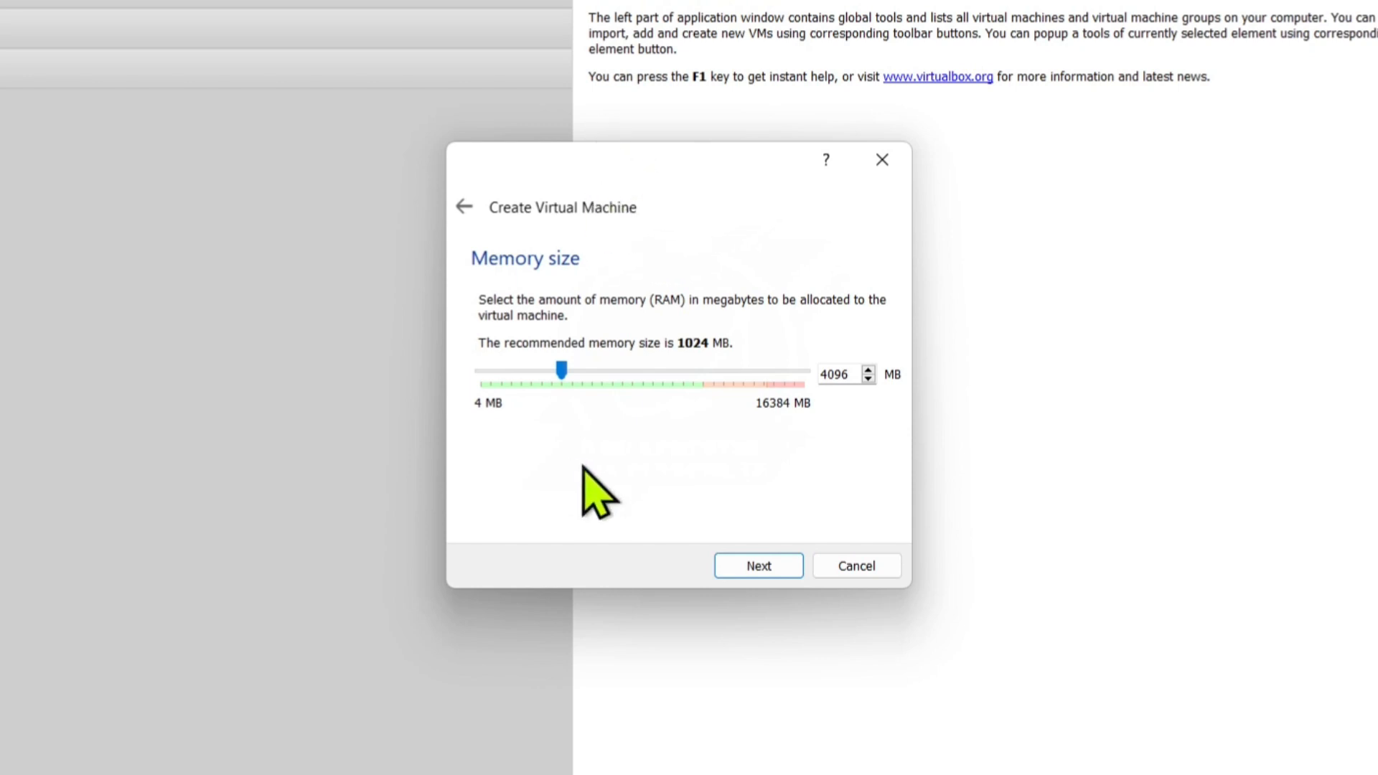
pyautogui.click(732, 567)
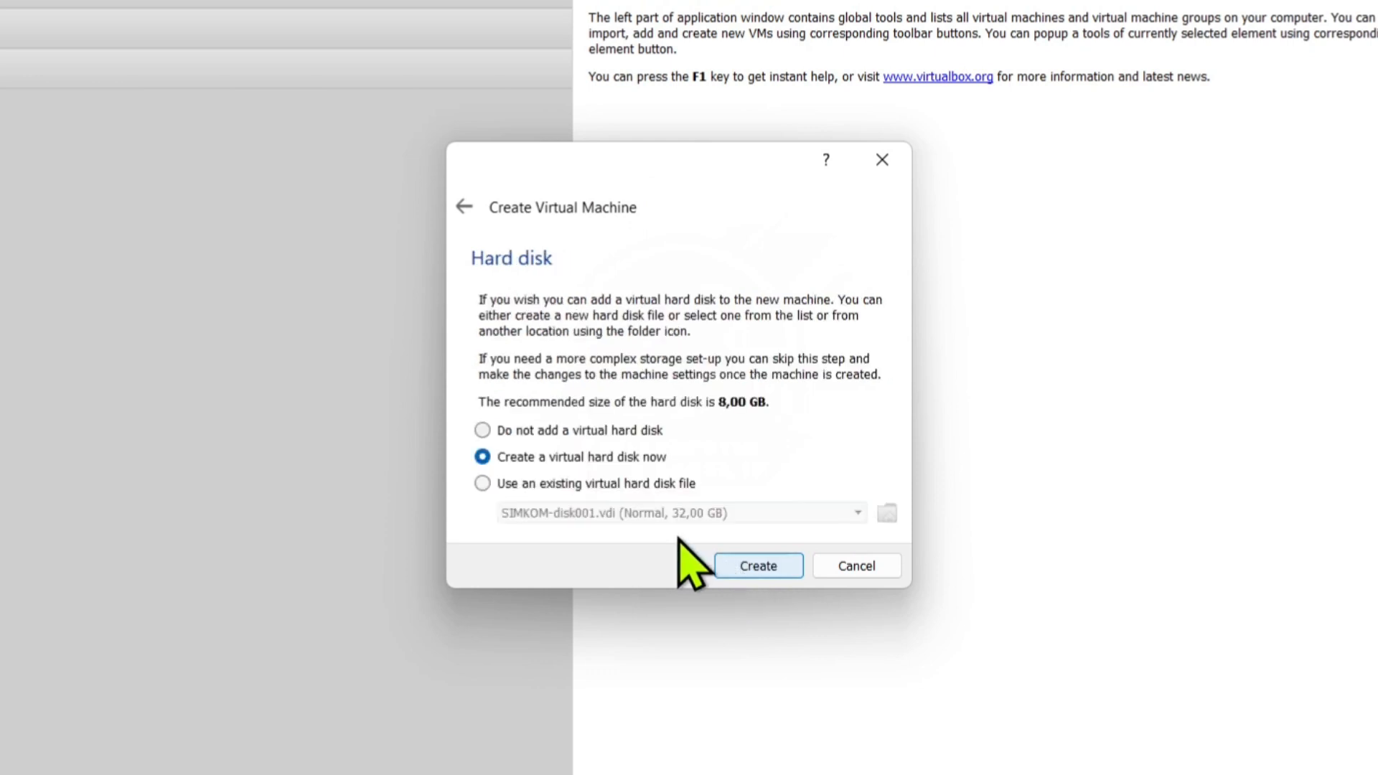
# Choose a new dynamically allocated VHD disk, reaching the 8,00 GB DEBIAN10.vhd location page.
pyautogui.click(750, 567)
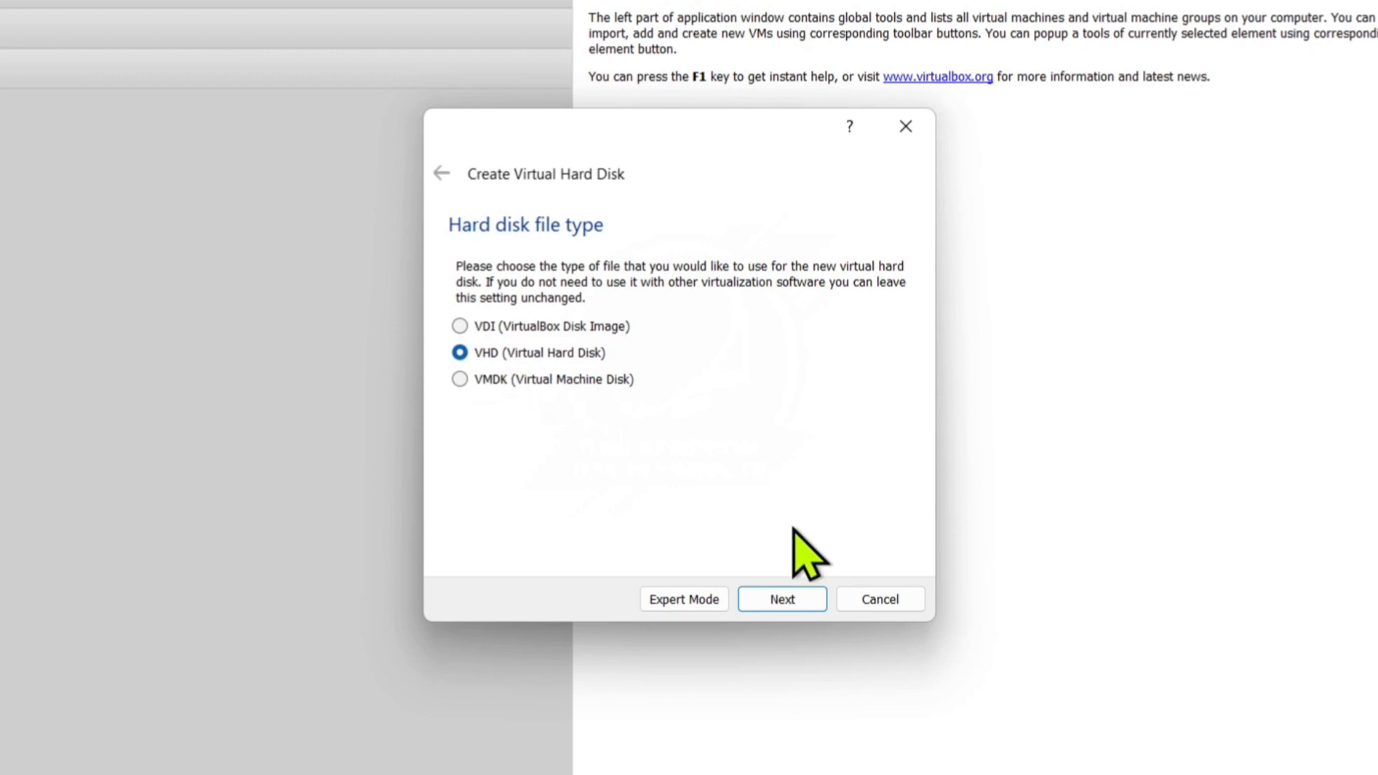
pyautogui.click(762, 601)
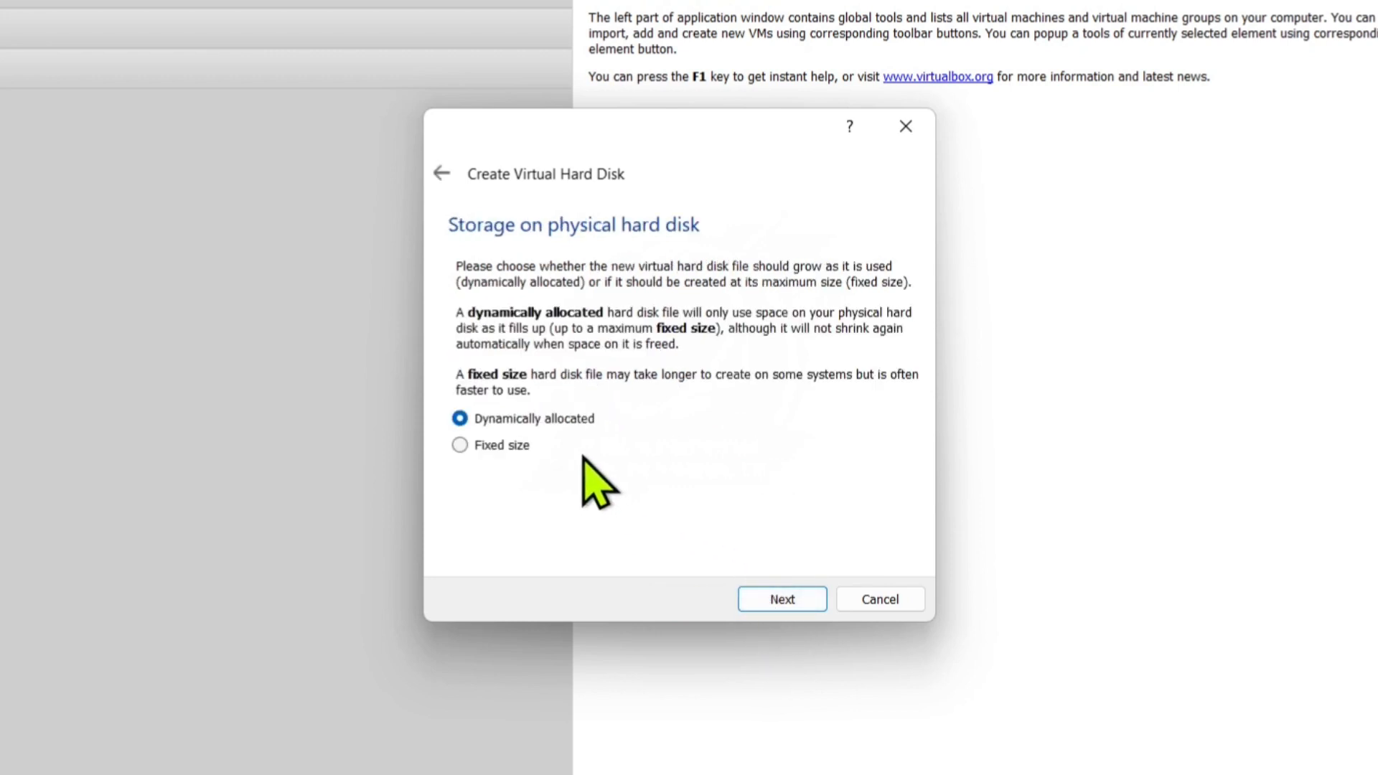
pyautogui.click(782, 600)
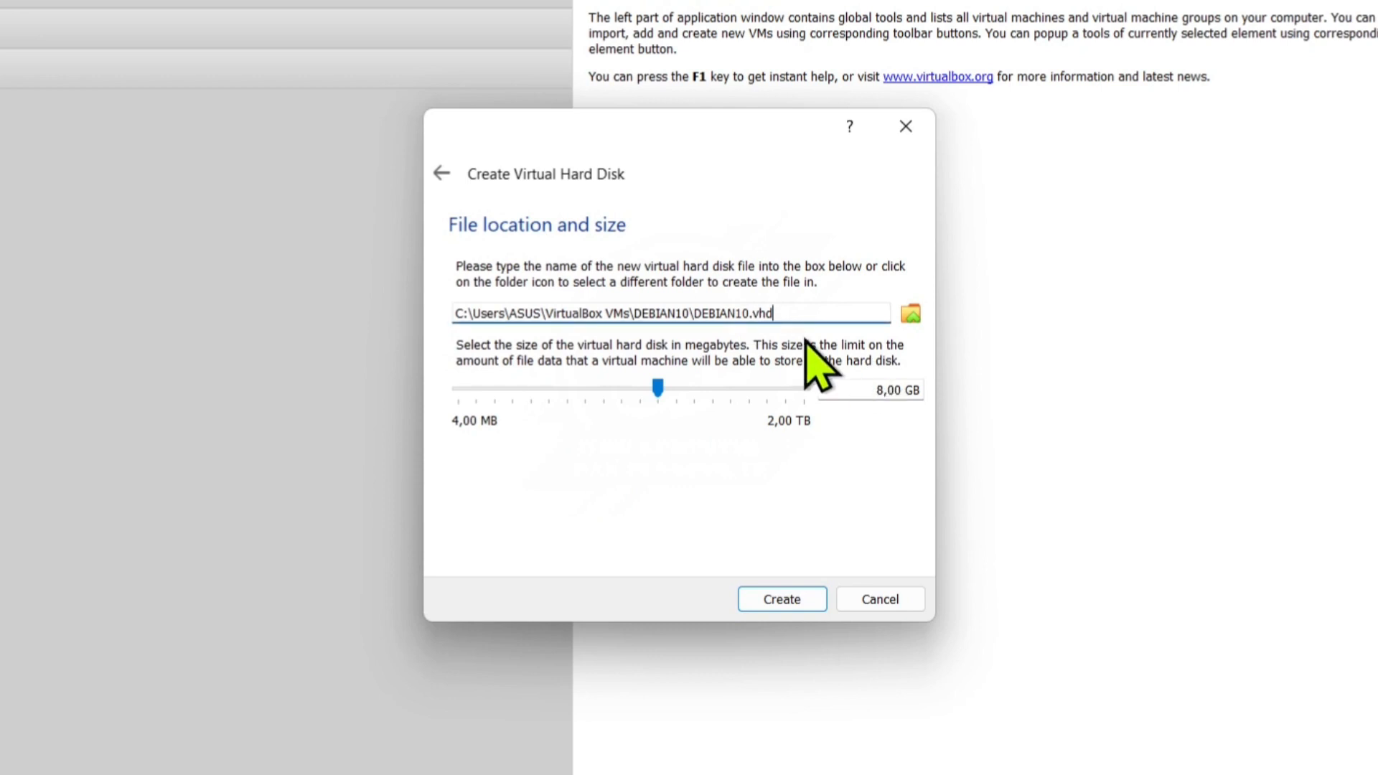
pyautogui.moveTo(781, 320); pyautogui.dragTo(701, 323)
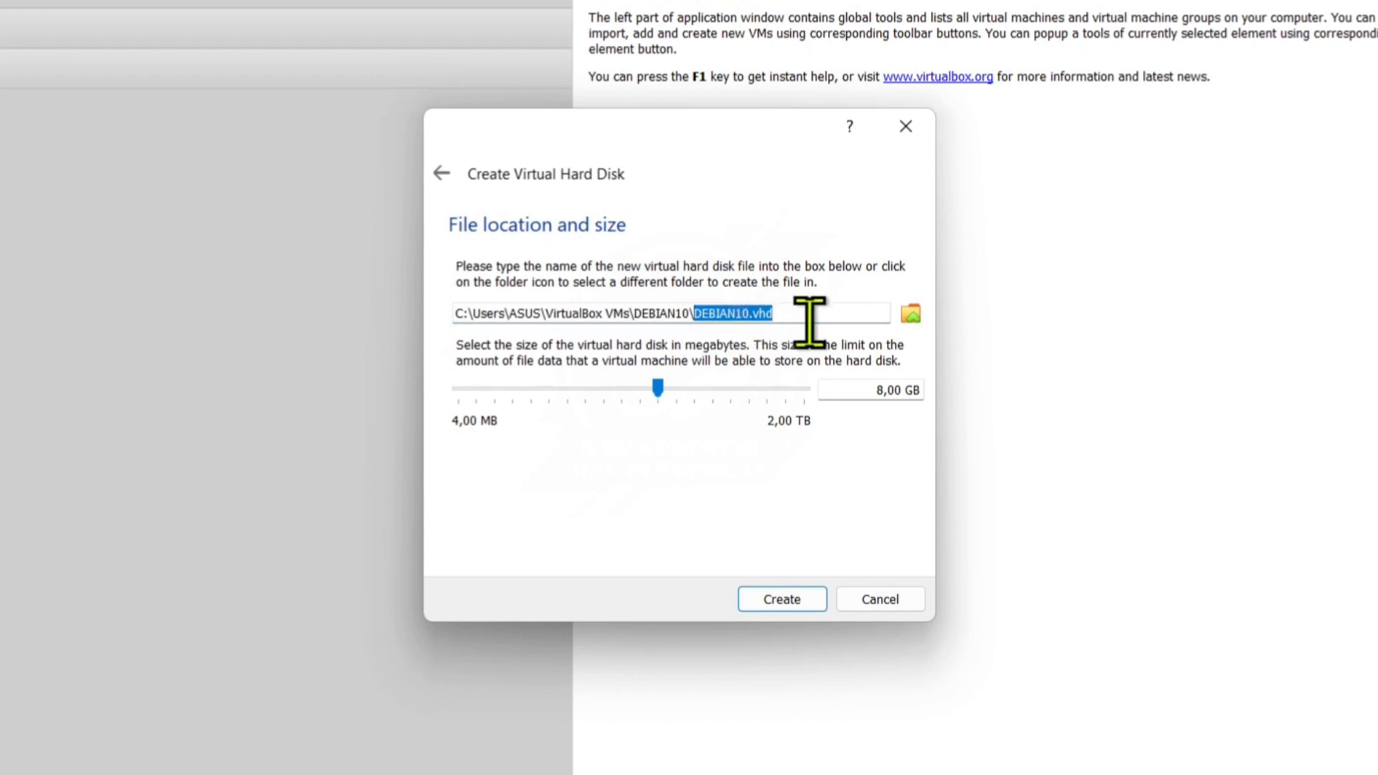
pyautogui.click(872, 313)
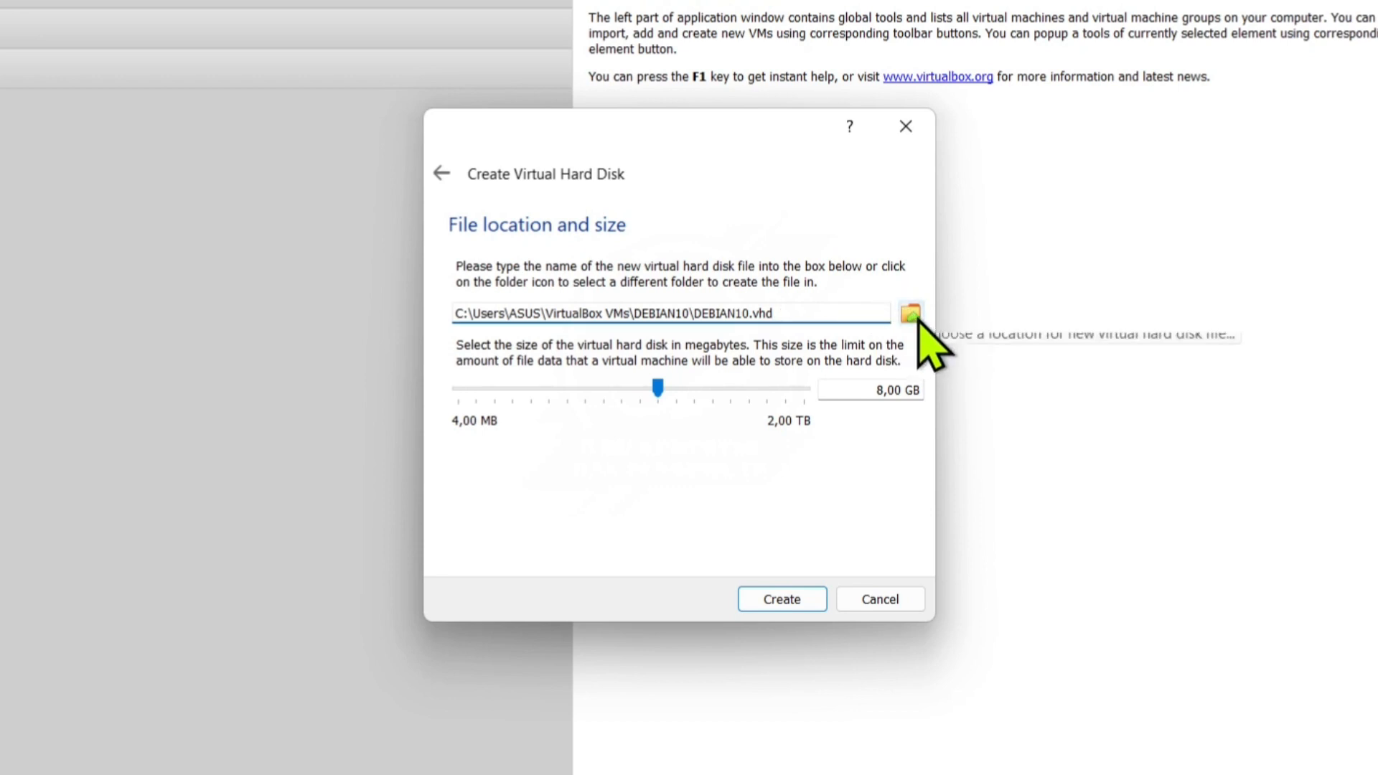
# Save the disk file as DEBIAN10.vhd in the E:\vm debian folder.
pyautogui.click(911, 315)
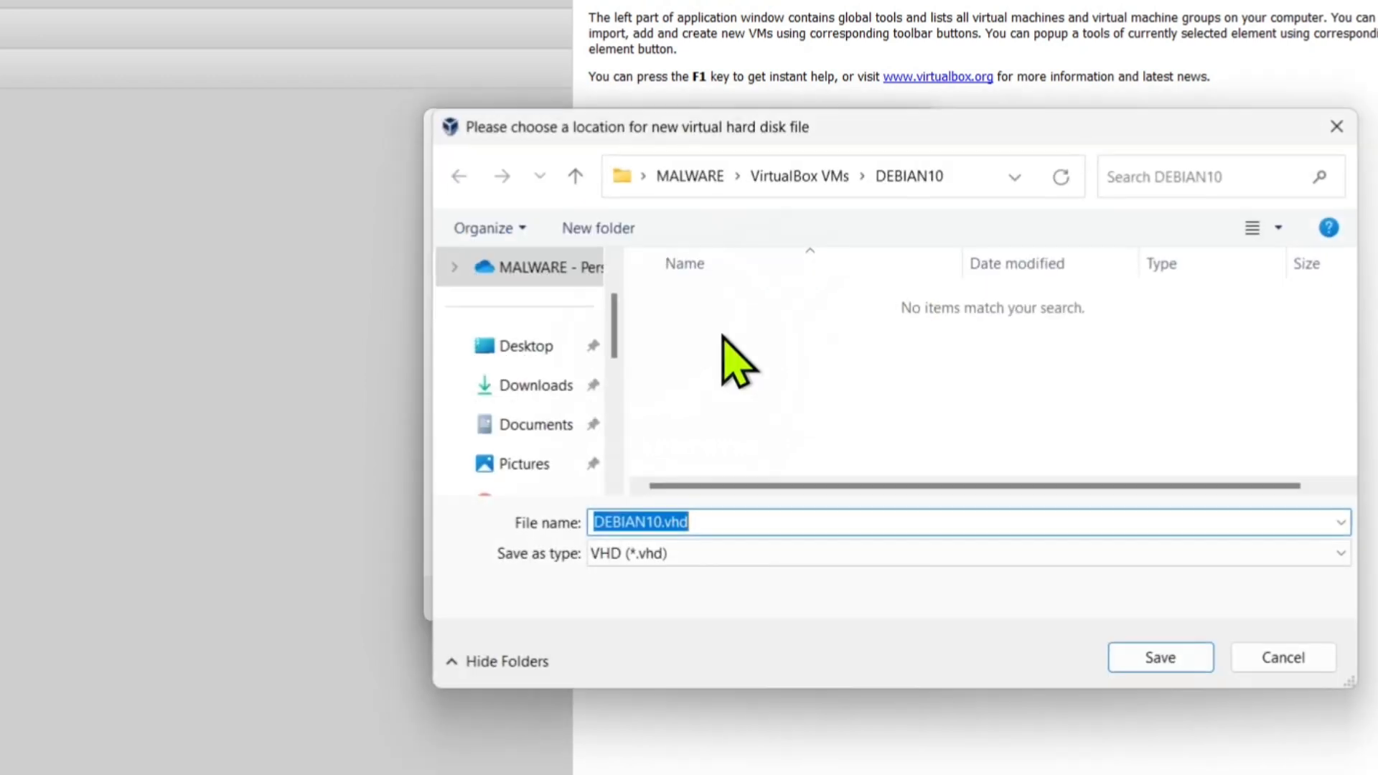
pyautogui.moveTo(617, 292); pyautogui.dragTo(603, 427)
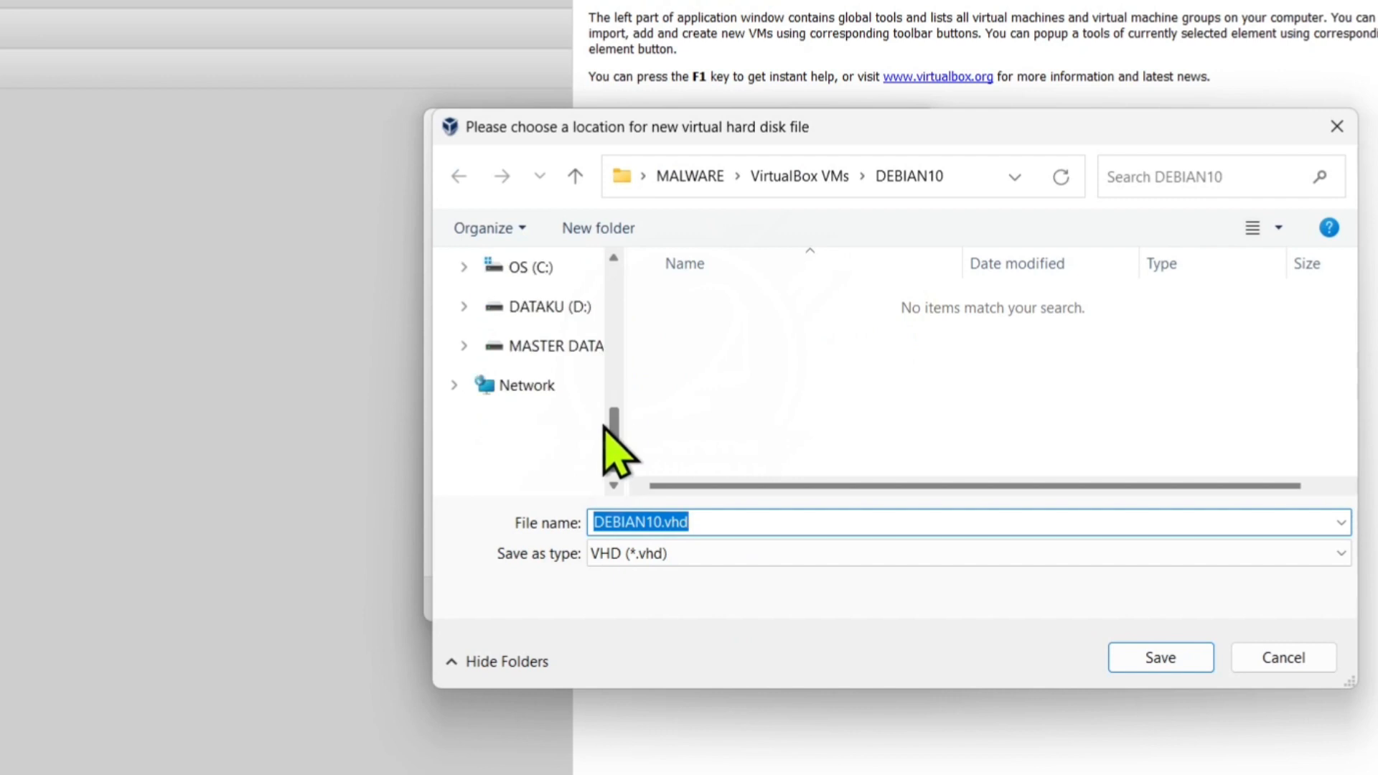
pyautogui.moveTo(624, 345); pyautogui.dragTo(684, 343)
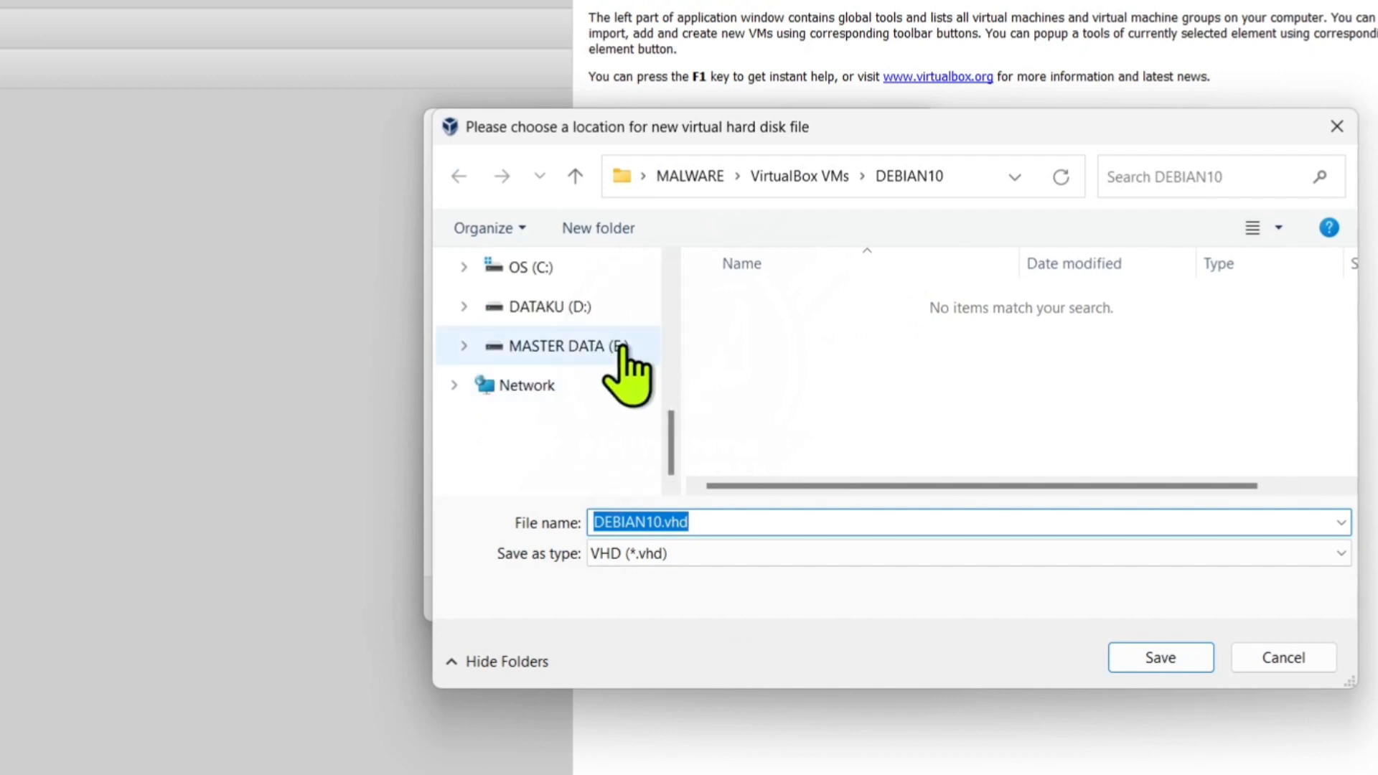
pyautogui.click(619, 347)
pyautogui.scroll(-1, 1343, 298)
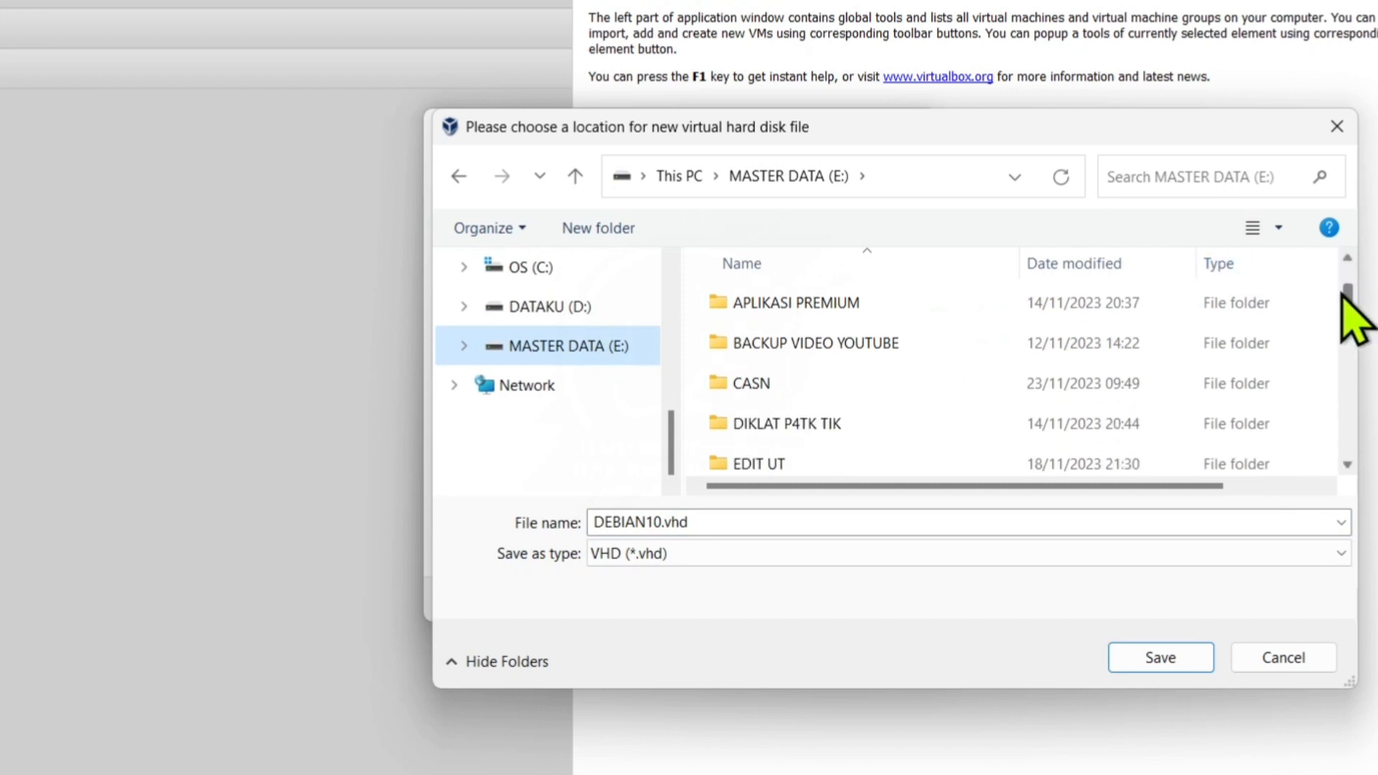
pyautogui.moveTo(1342, 292); pyautogui.dragTo(1319, 412)
pyautogui.click(921, 391)
pyautogui.doubleClick(921, 391)
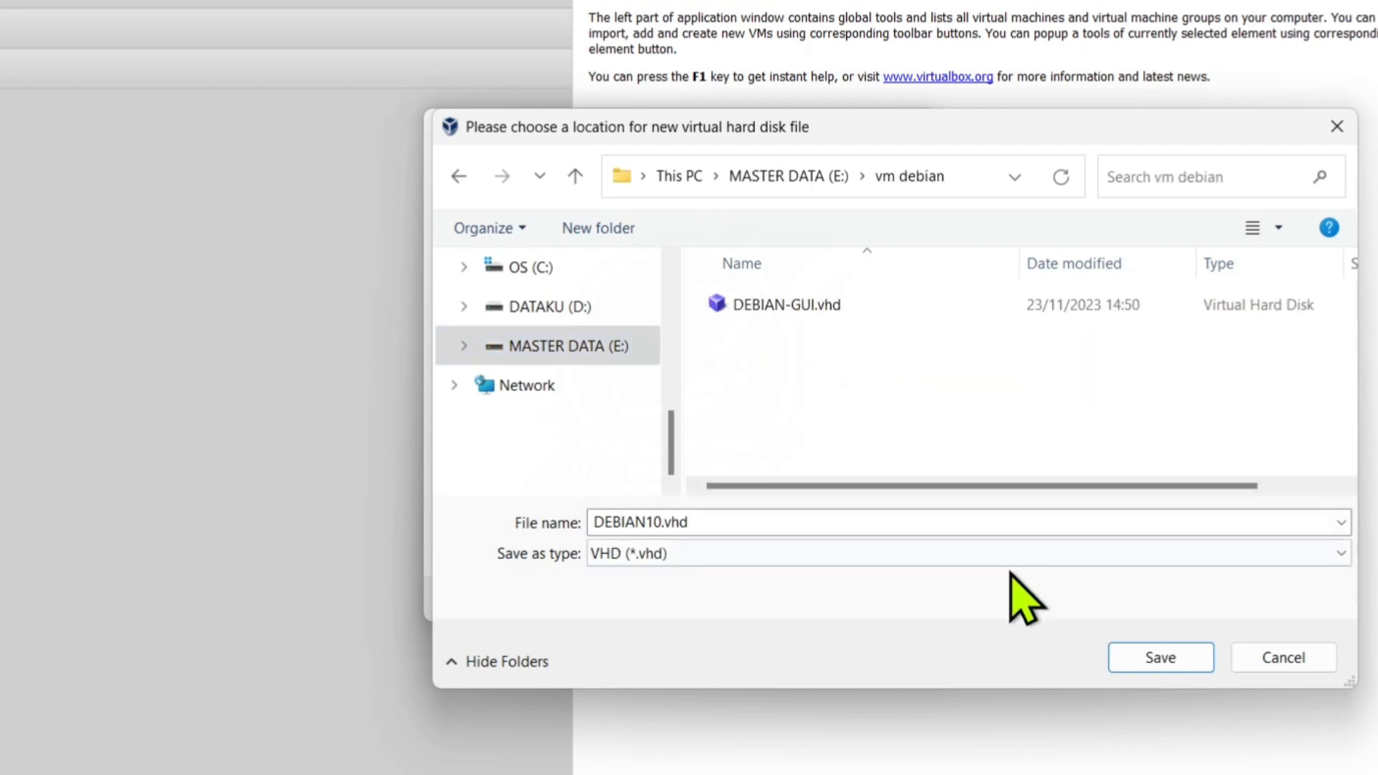
pyautogui.click(1153, 660)
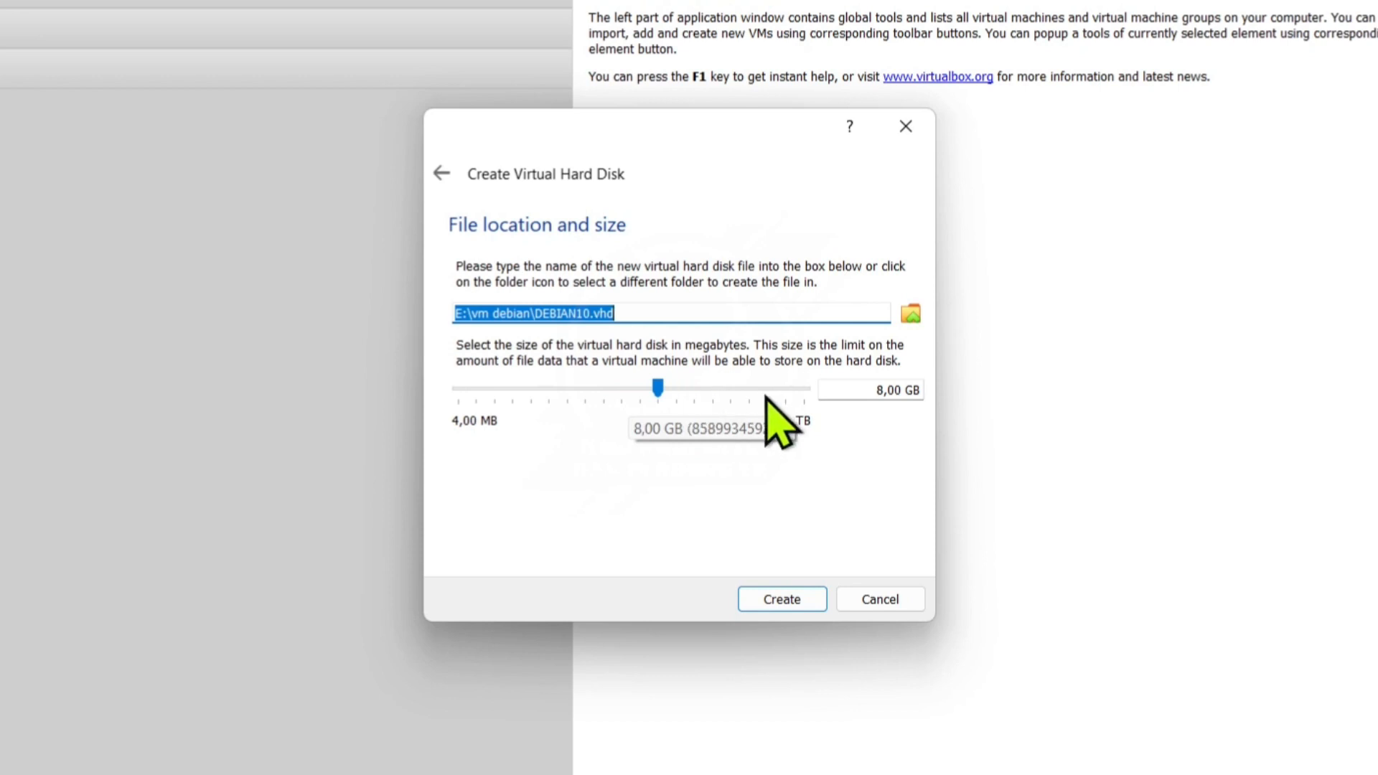
# Set the disk size to 32,00 GB and create DEBIAN10.vhd.
pyautogui.click(701, 390)
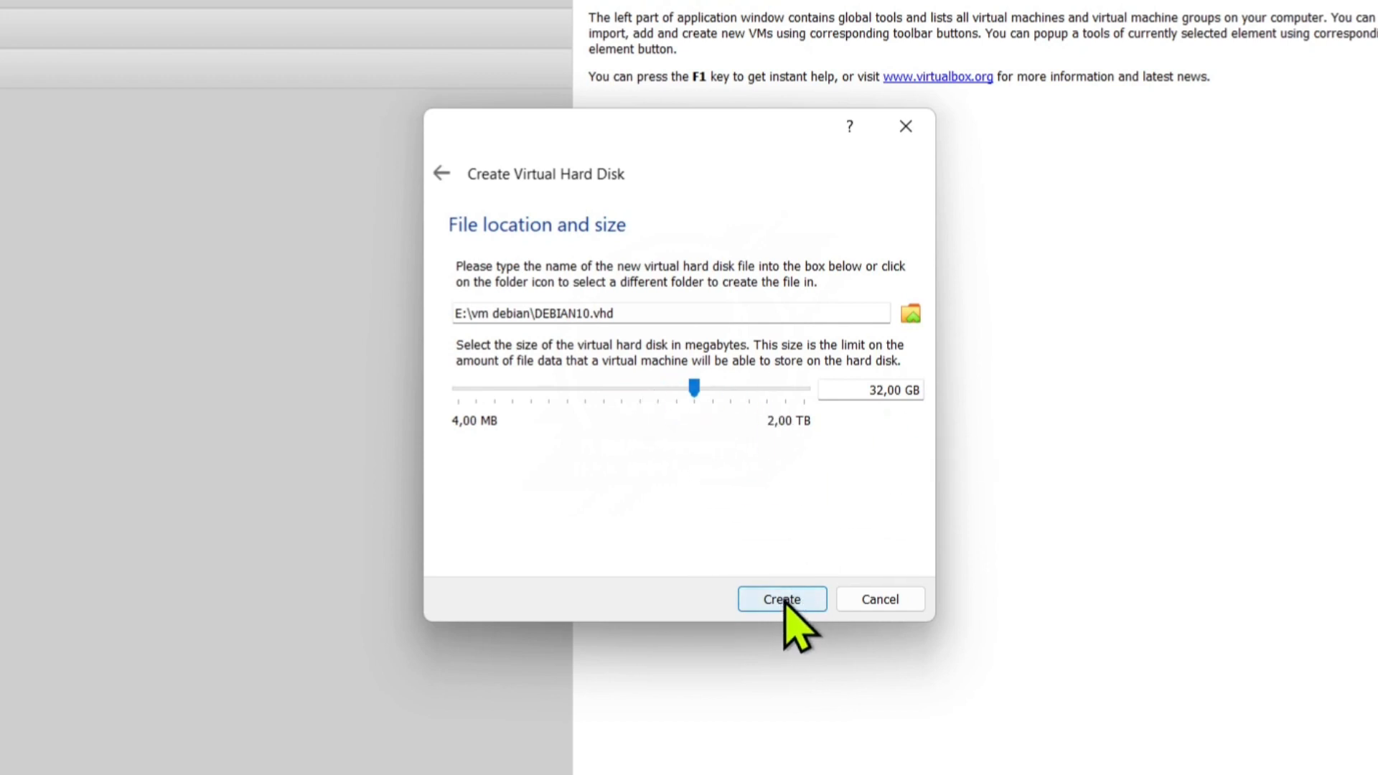
pyautogui.click(735, 389)
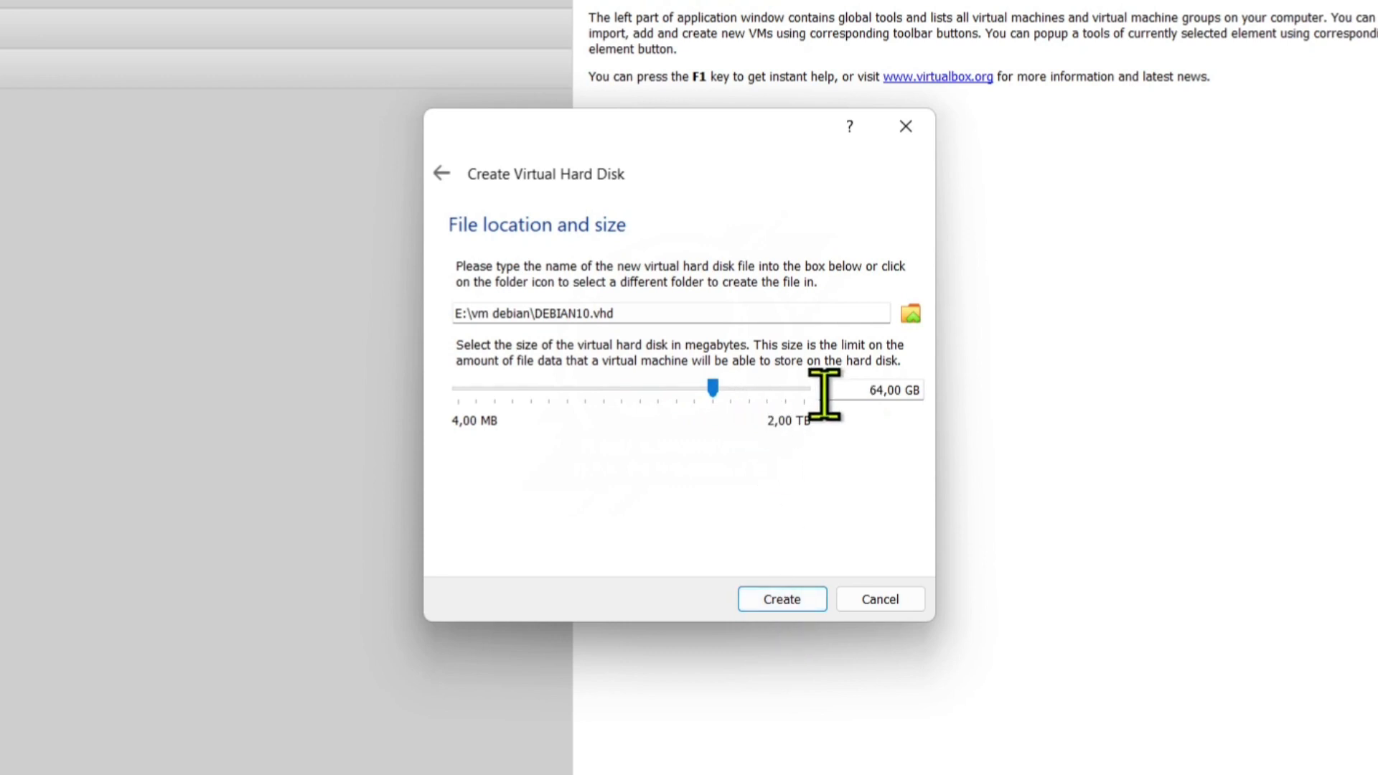
pyautogui.click(694, 389)
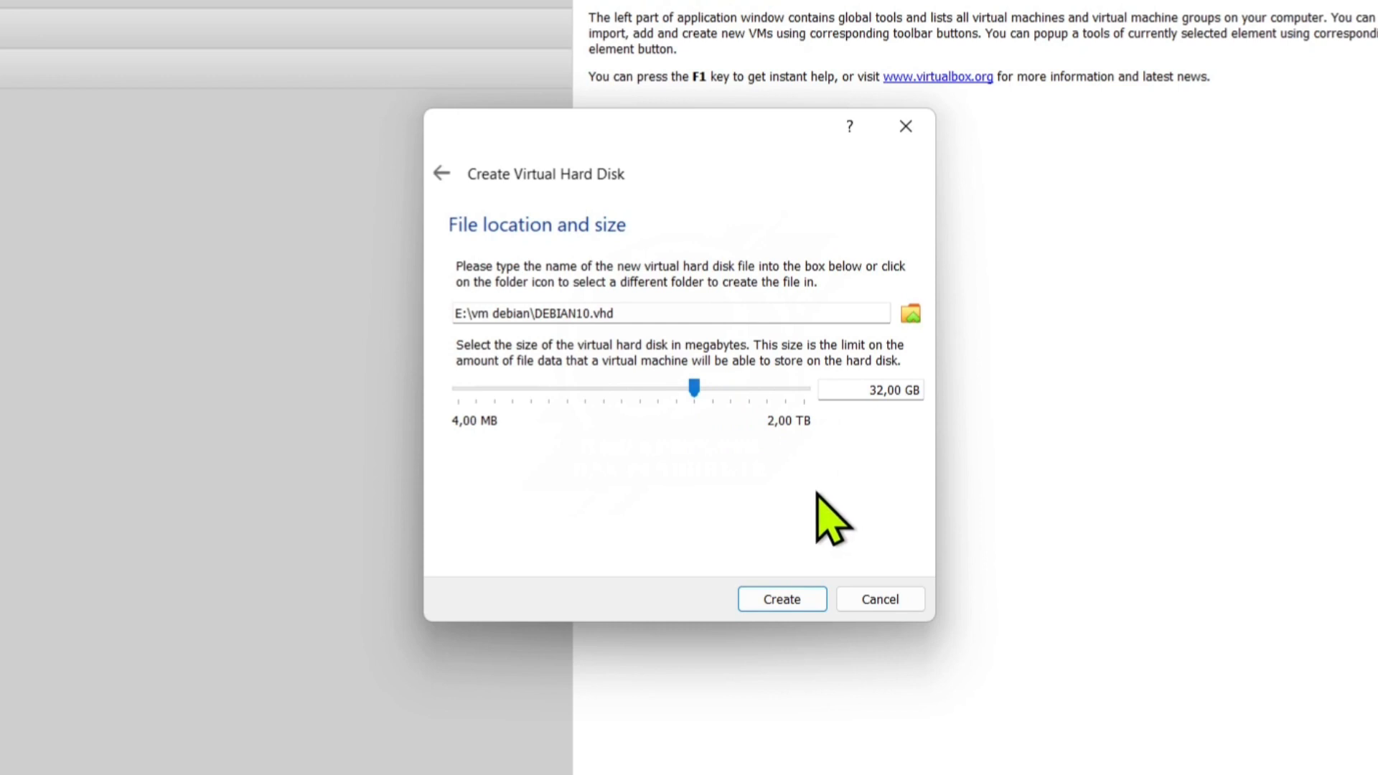
pyautogui.click(767, 601)
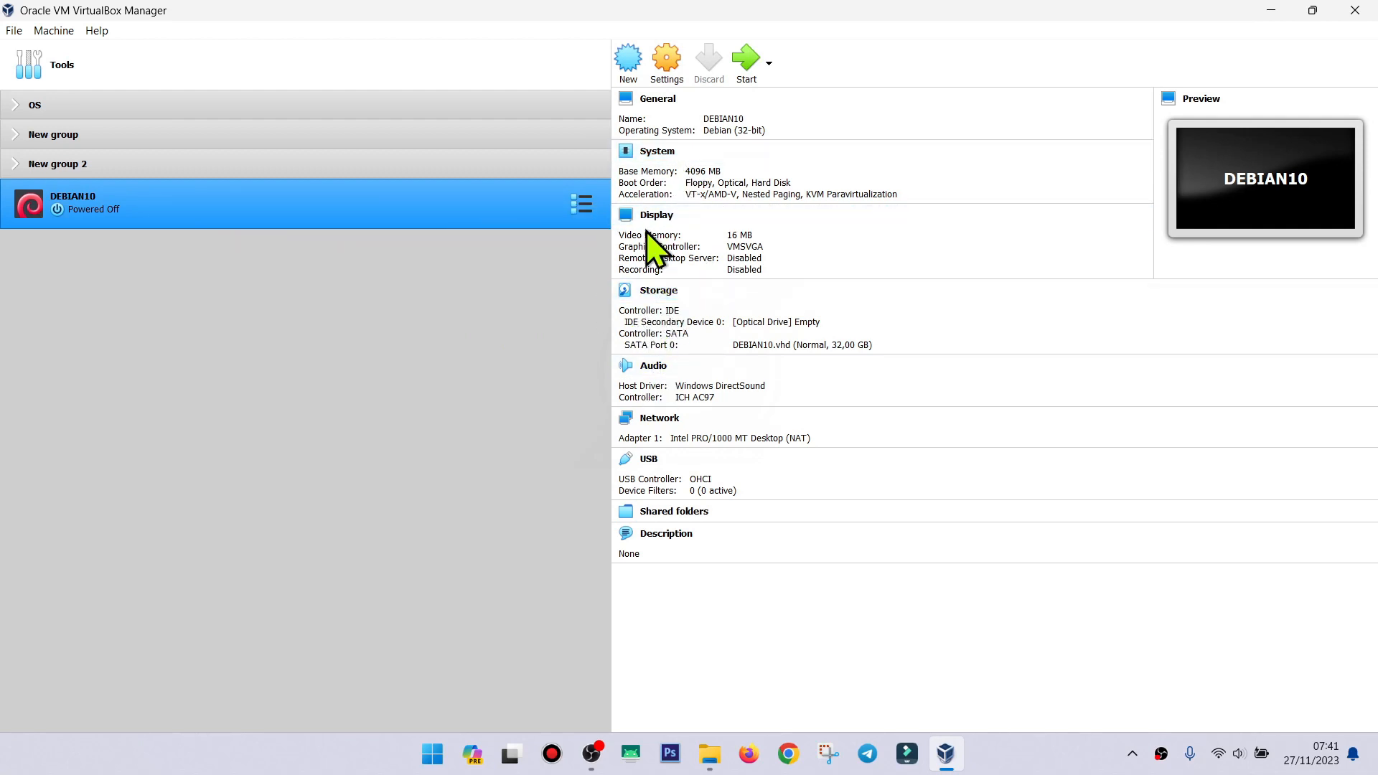
# Open DEBIAN10's Settings on the Network page, where Adapter 1 uses NAT.
pyautogui.click(667, 61)
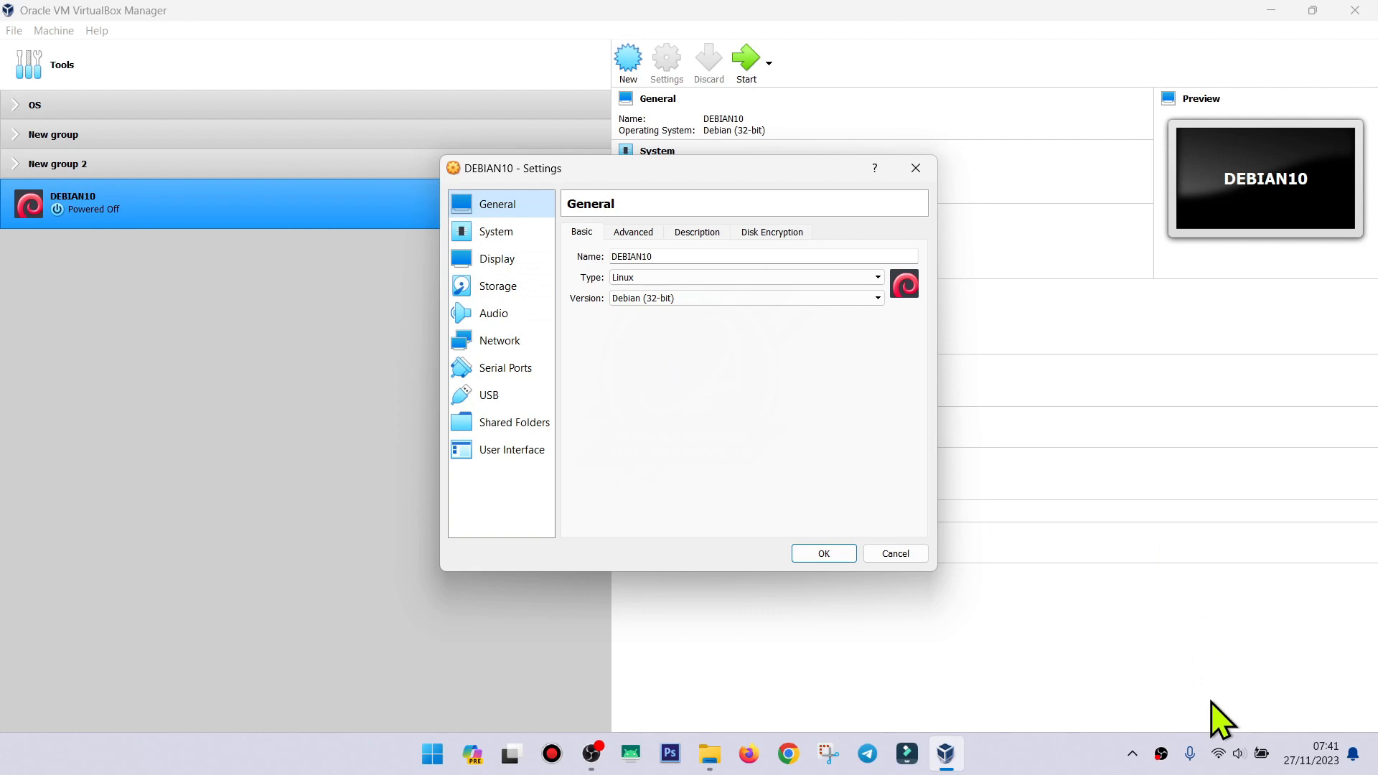
pyautogui.click(1219, 753)
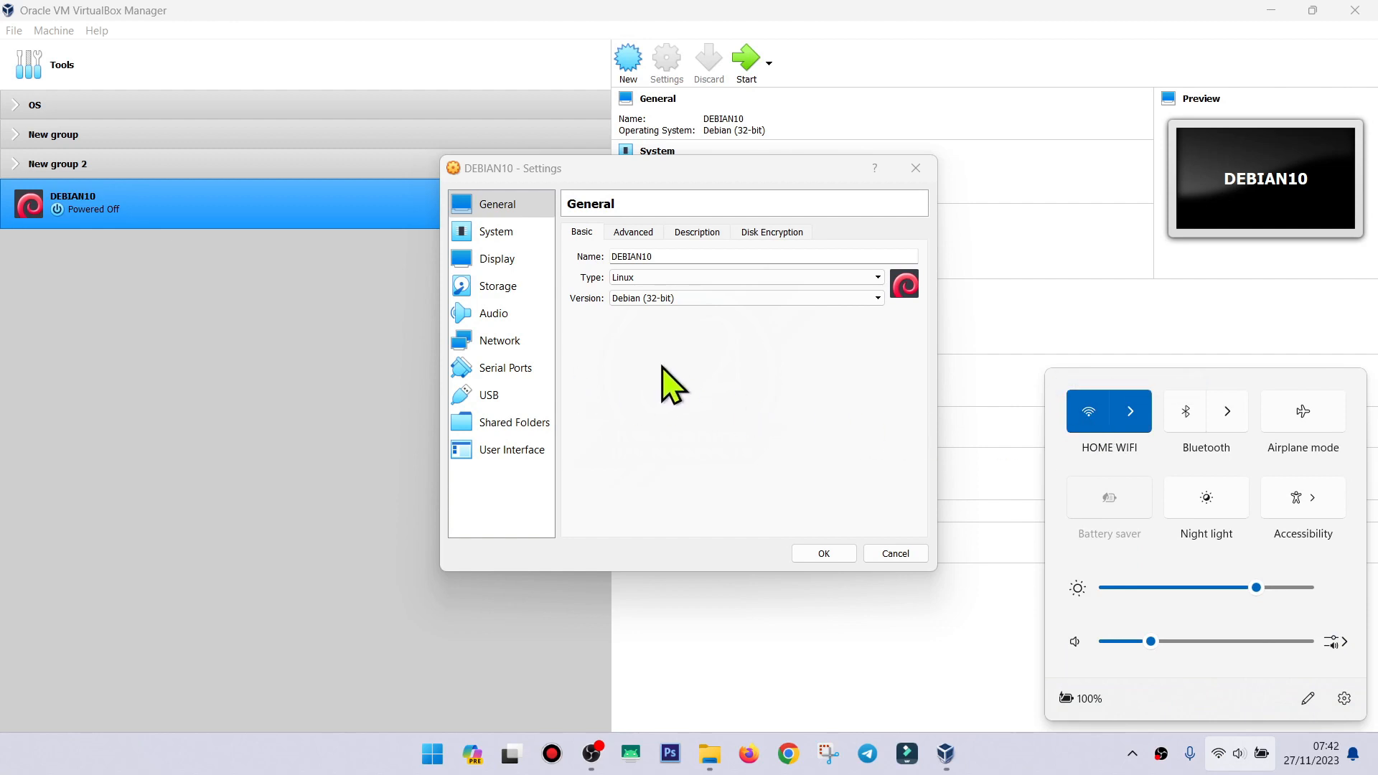
pyautogui.click(670, 384)
pyautogui.click(516, 343)
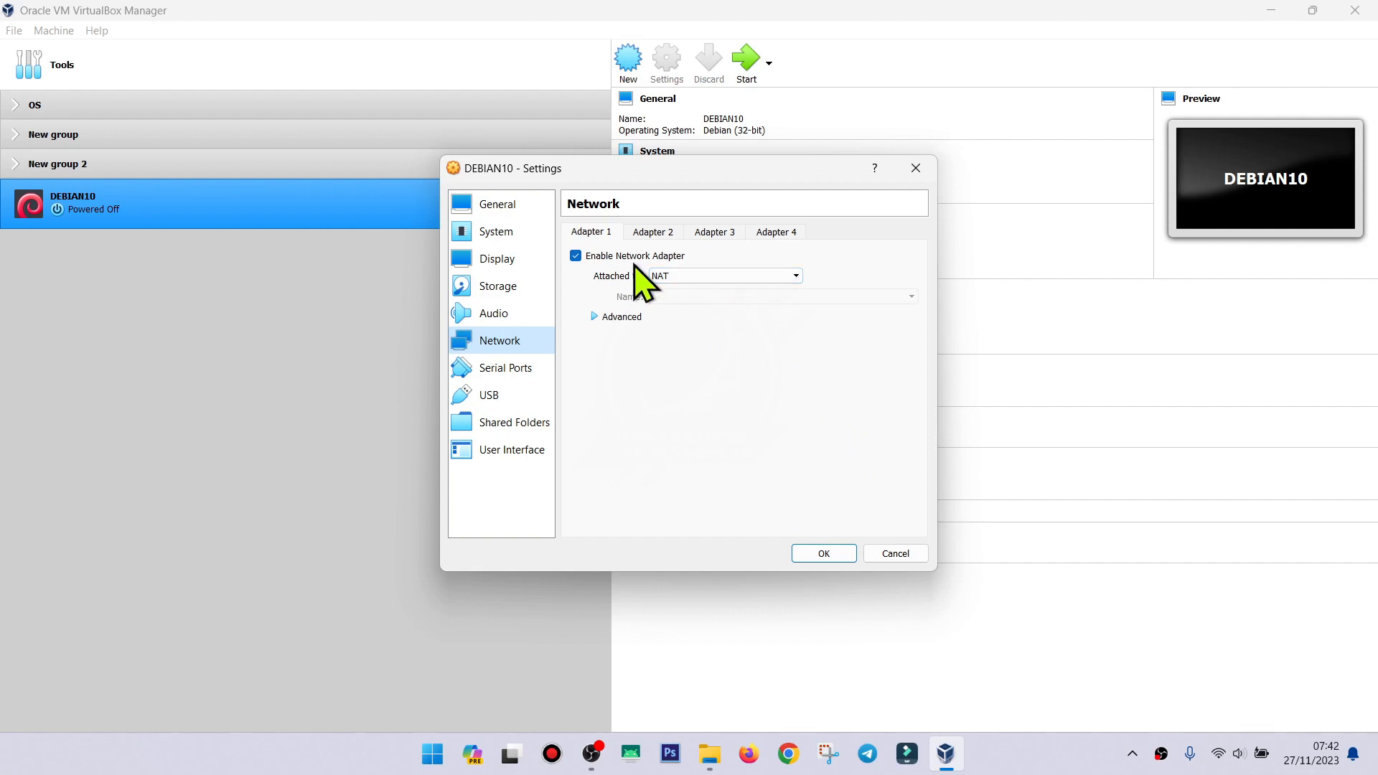
# Attach Adapter 1 to Internal Network 'intnet' and go to the Storage page.
pyautogui.click(695, 277)
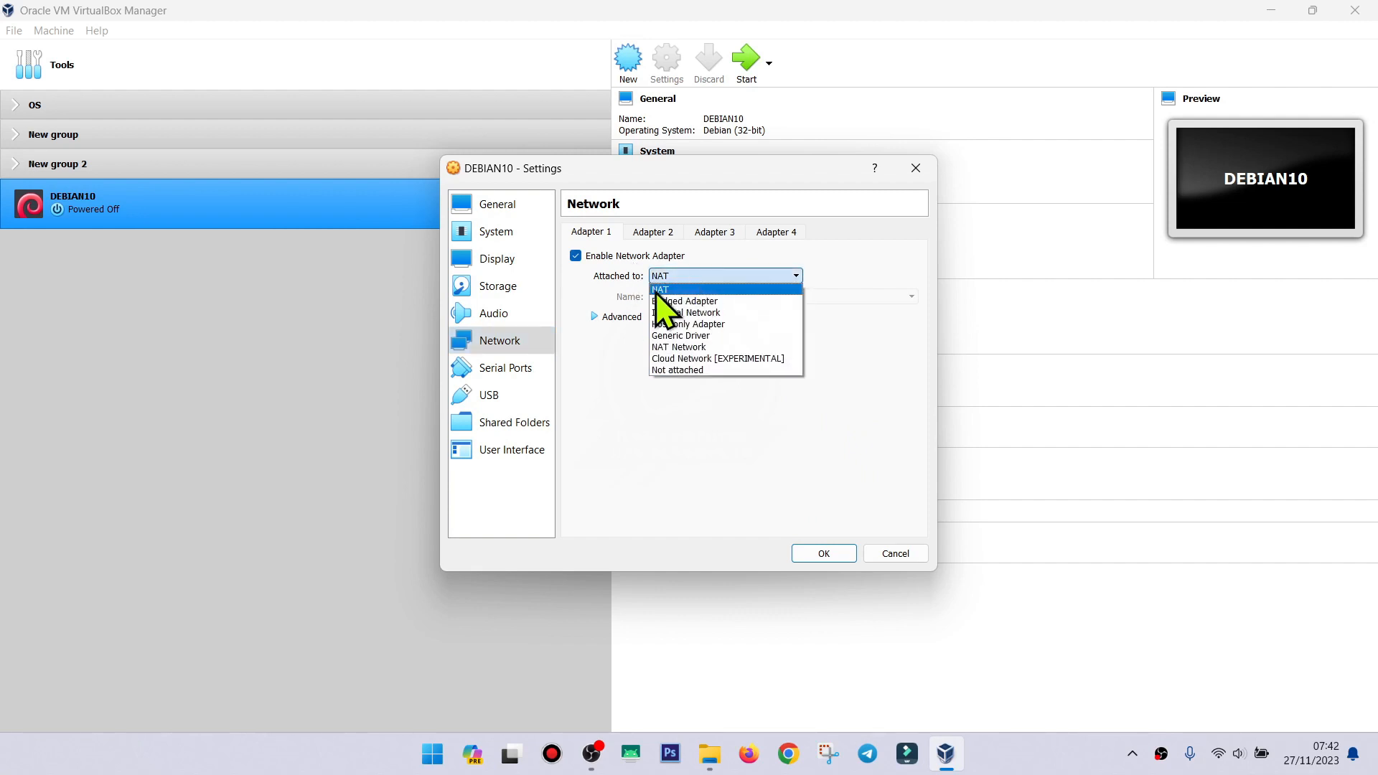
pyautogui.click(713, 324)
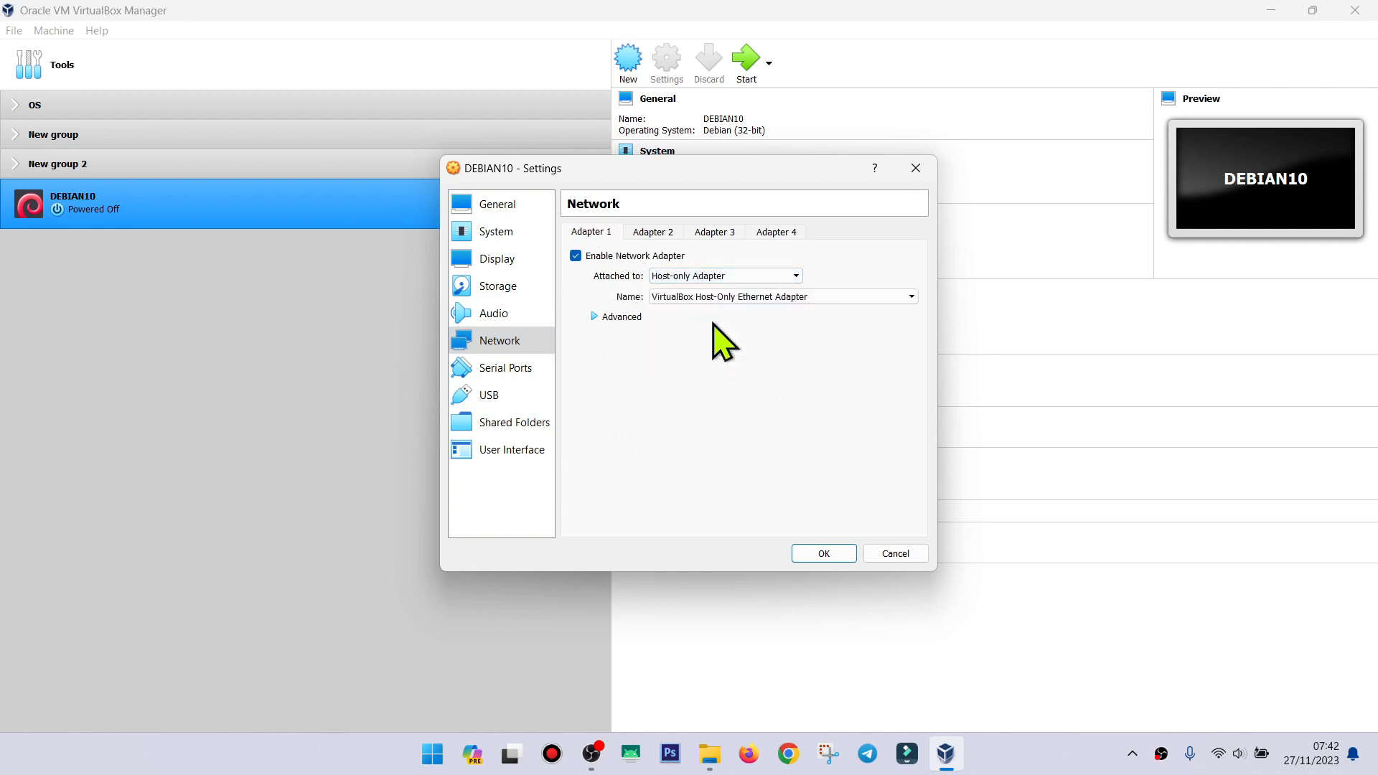
pyautogui.click(748, 297)
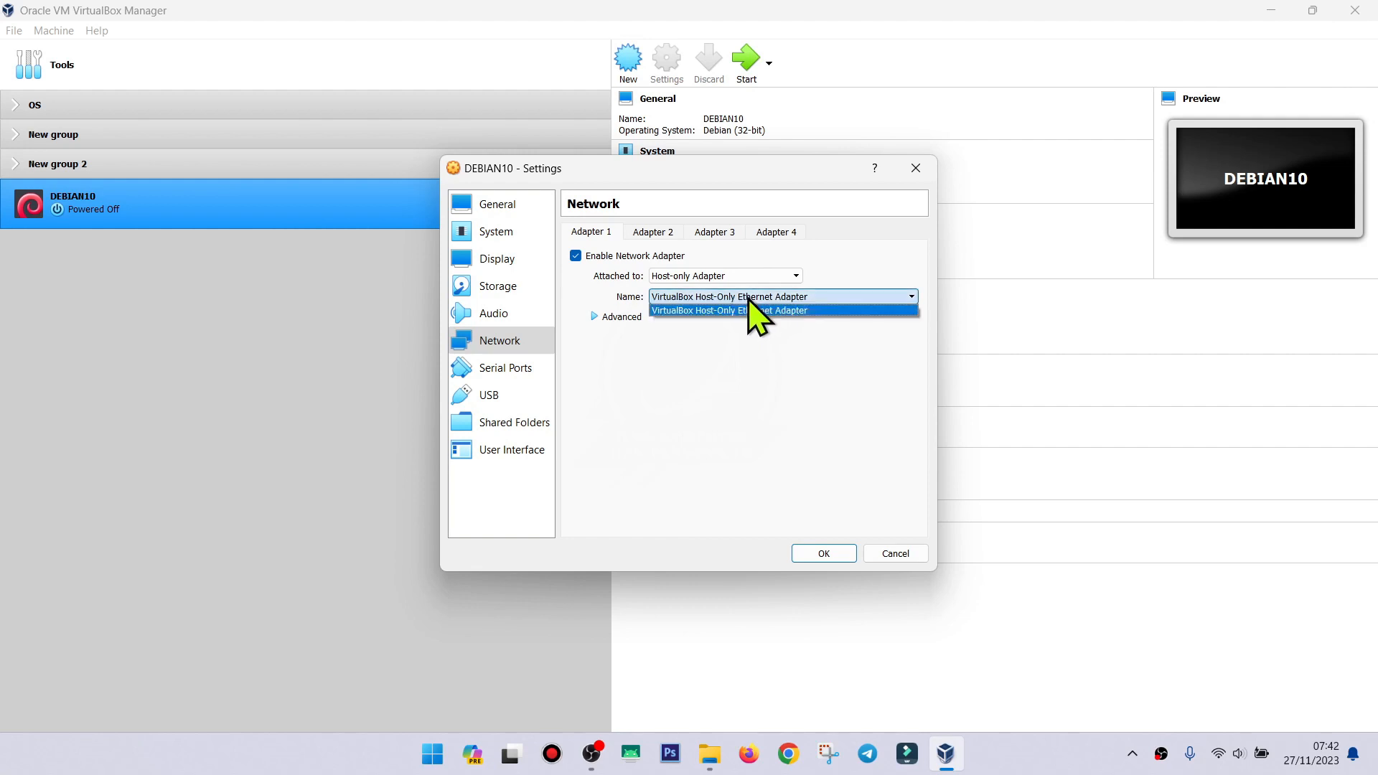
pyautogui.click(750, 309)
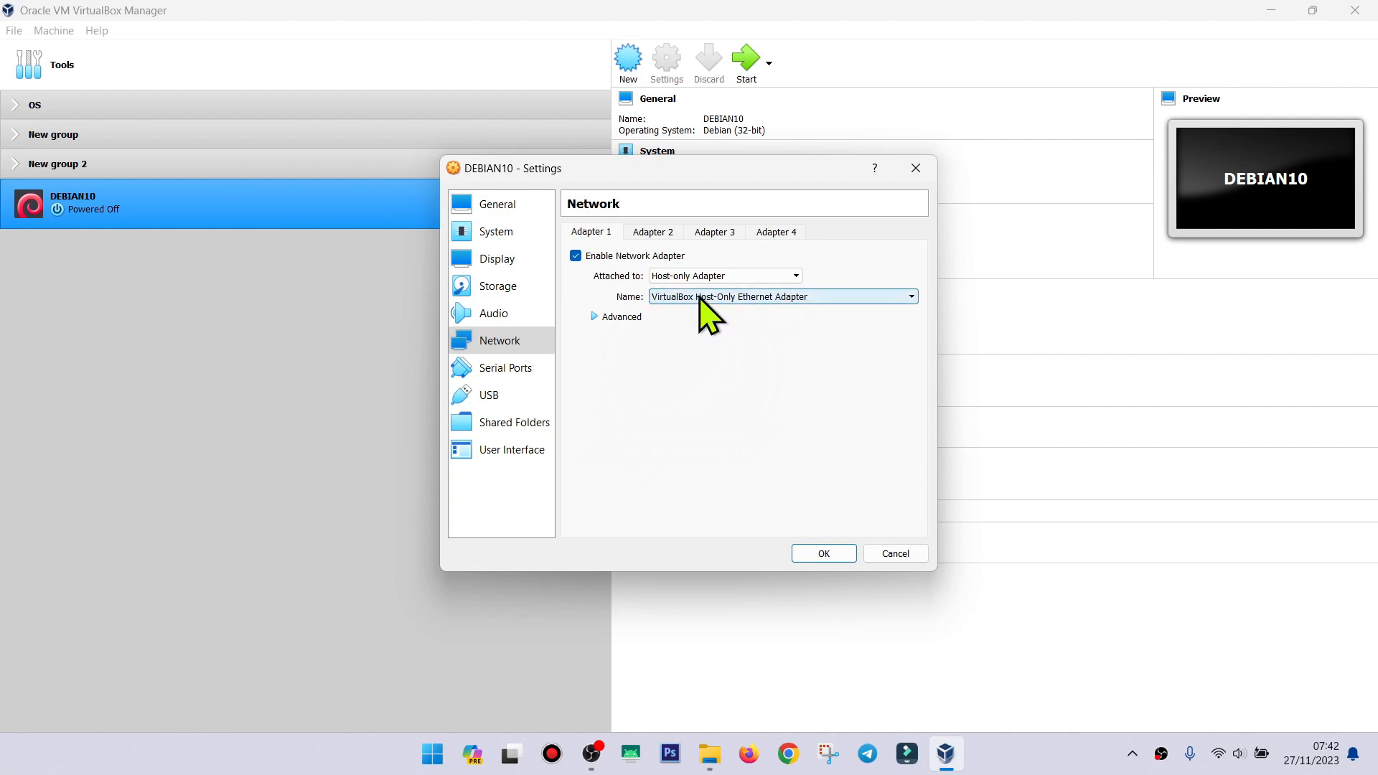
pyautogui.click(707, 277)
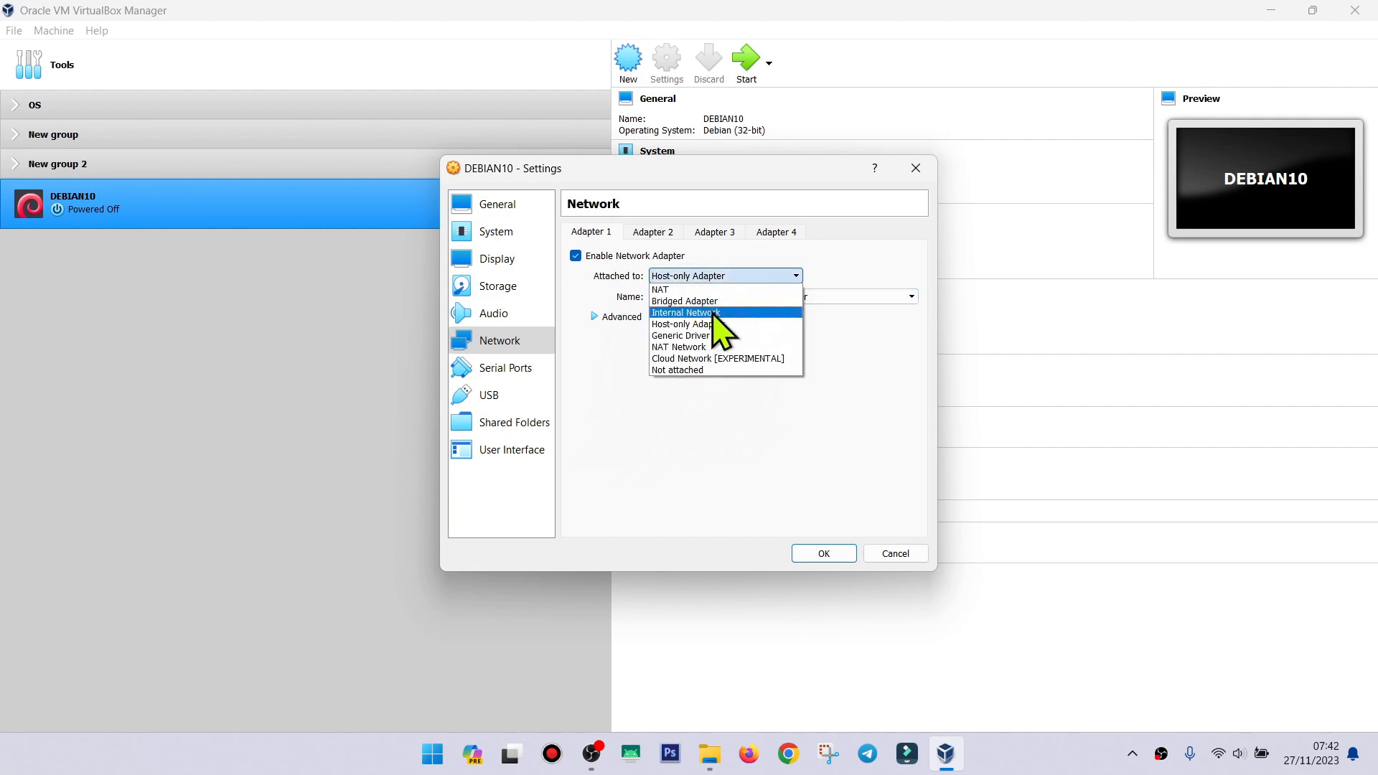
pyautogui.click(713, 314)
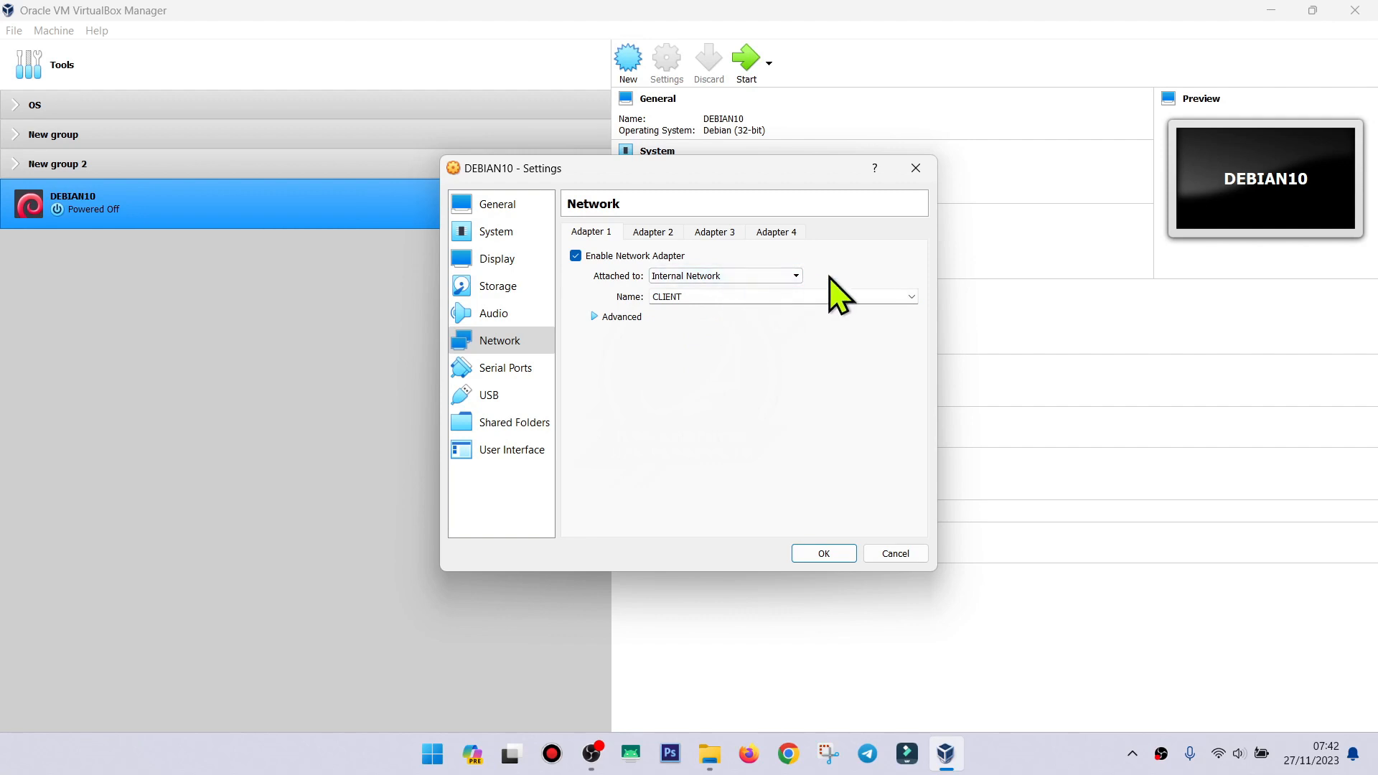
pyautogui.click(913, 296)
pyautogui.click(847, 322)
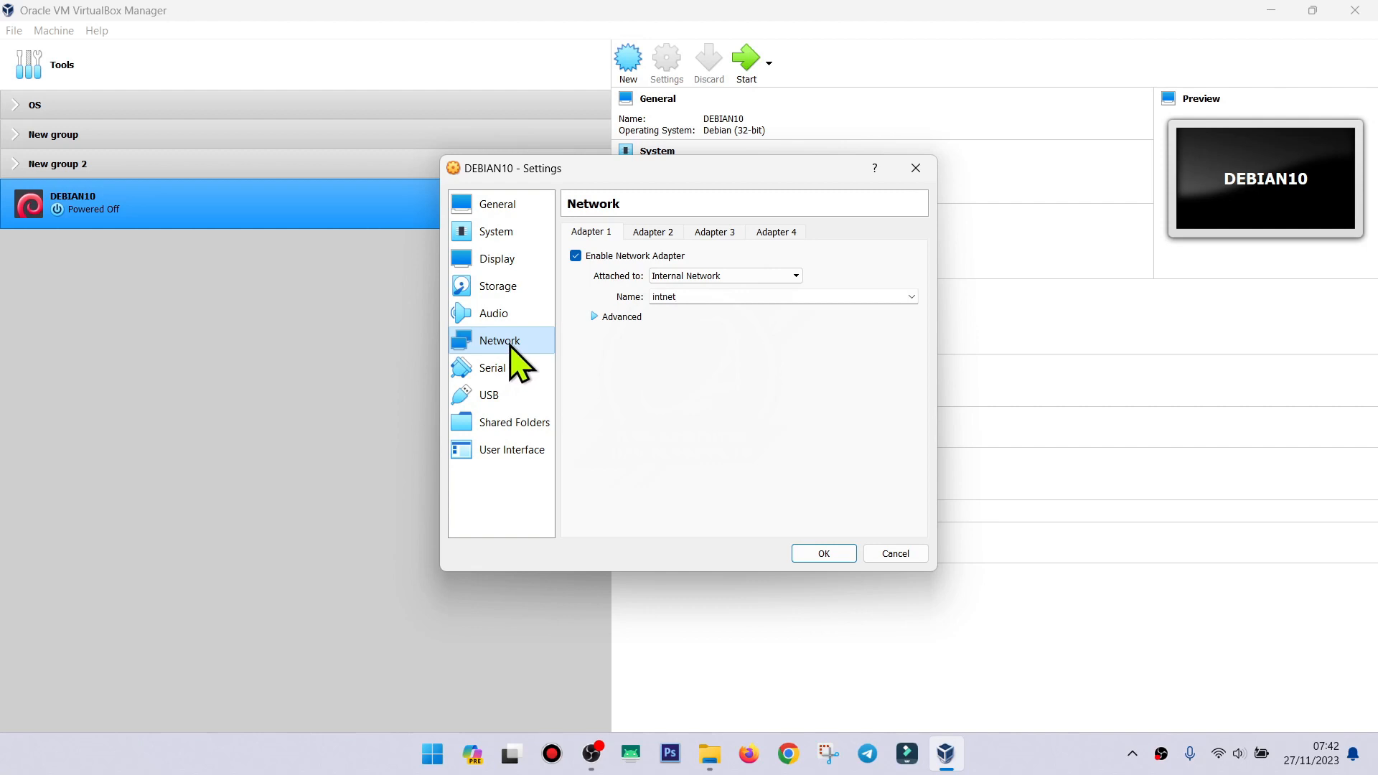
pyautogui.click(507, 287)
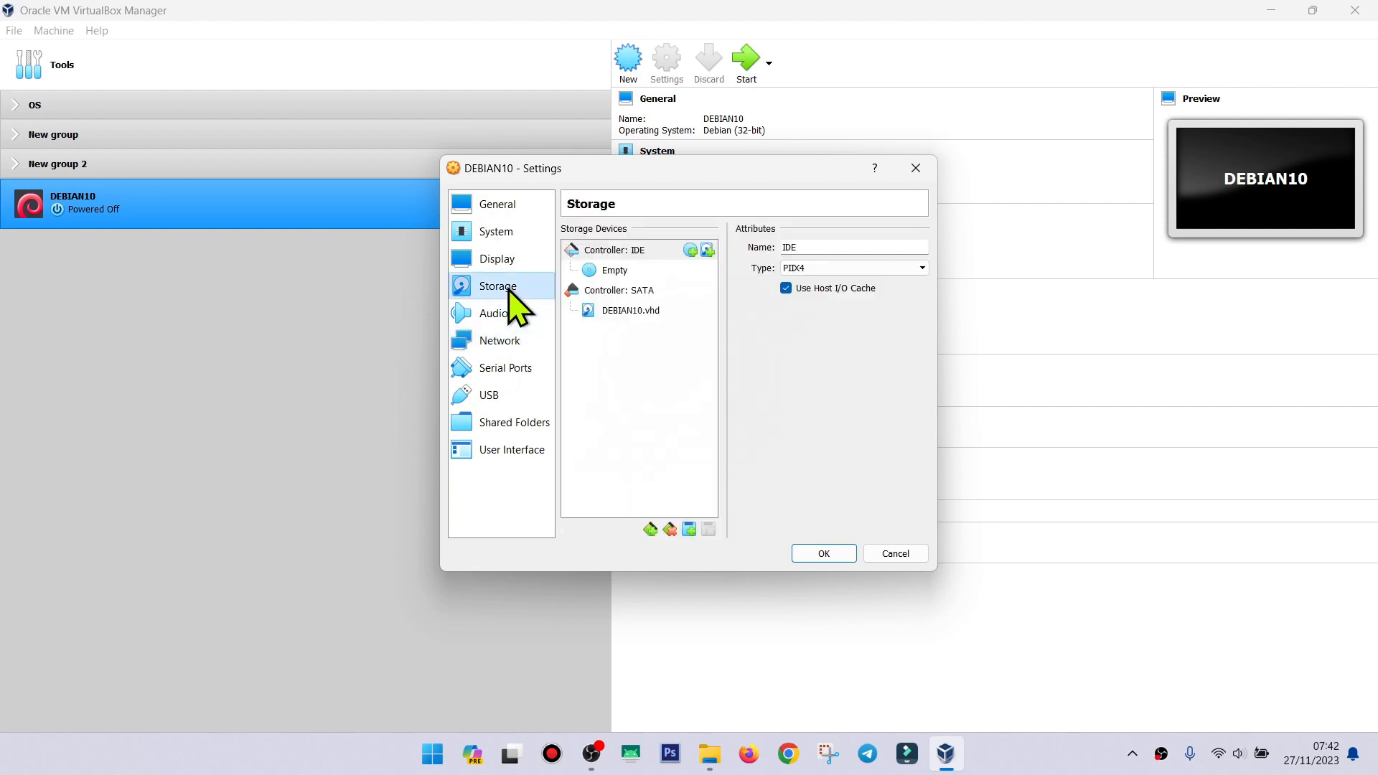
# Load debian-10.1.0-i386-DVD-1.iso into the empty IDE optical drive and confirm with OK.
pyautogui.click(634, 269)
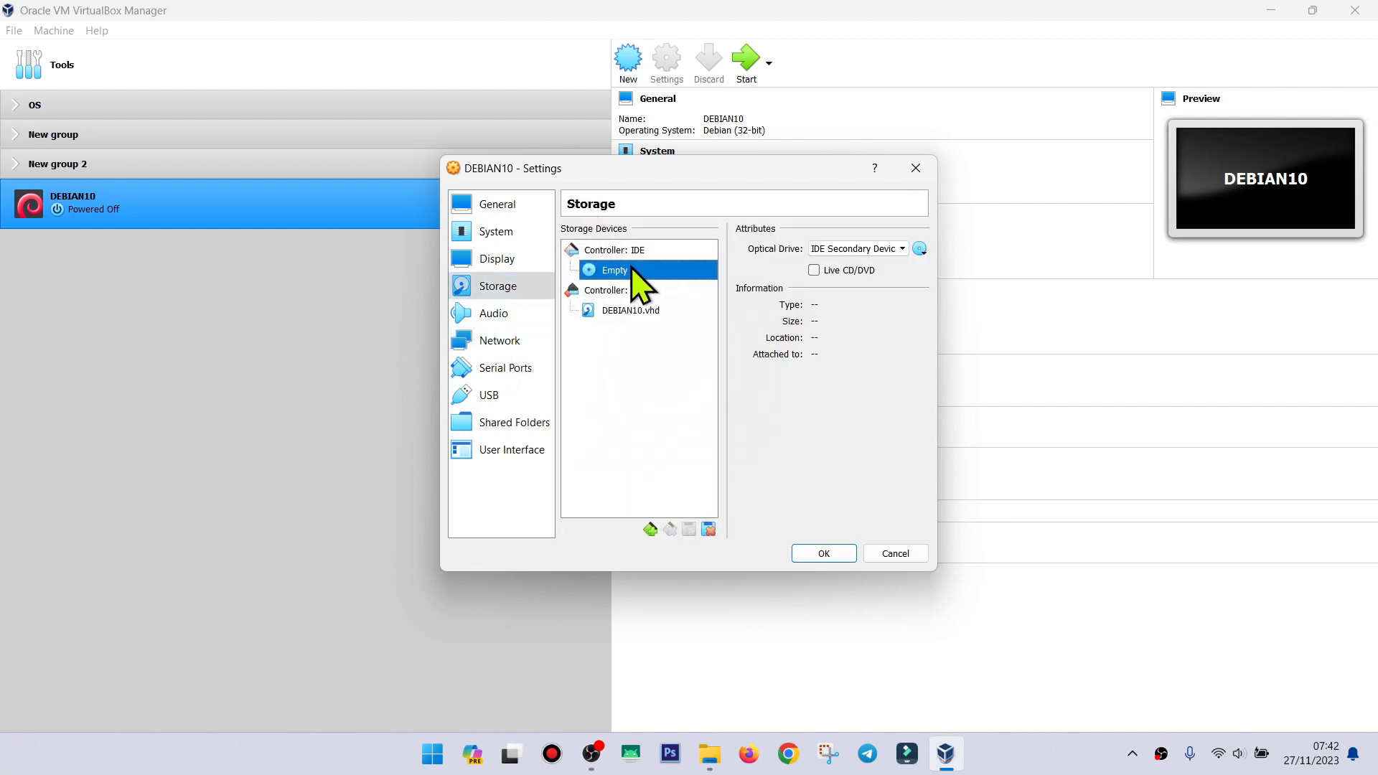
pyautogui.click(921, 250)
pyautogui.click(921, 251)
pyautogui.click(921, 251)
pyautogui.click(945, 289)
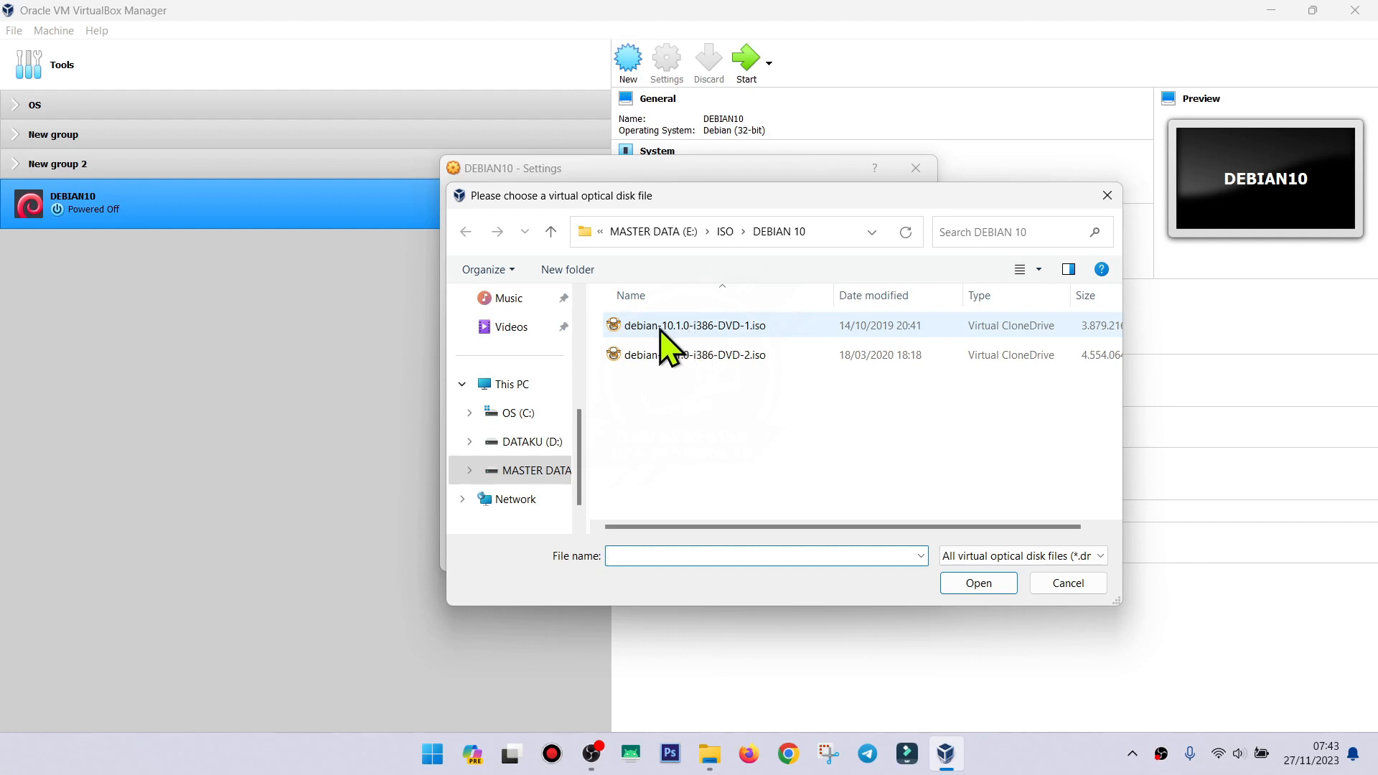
pyautogui.click(687, 327)
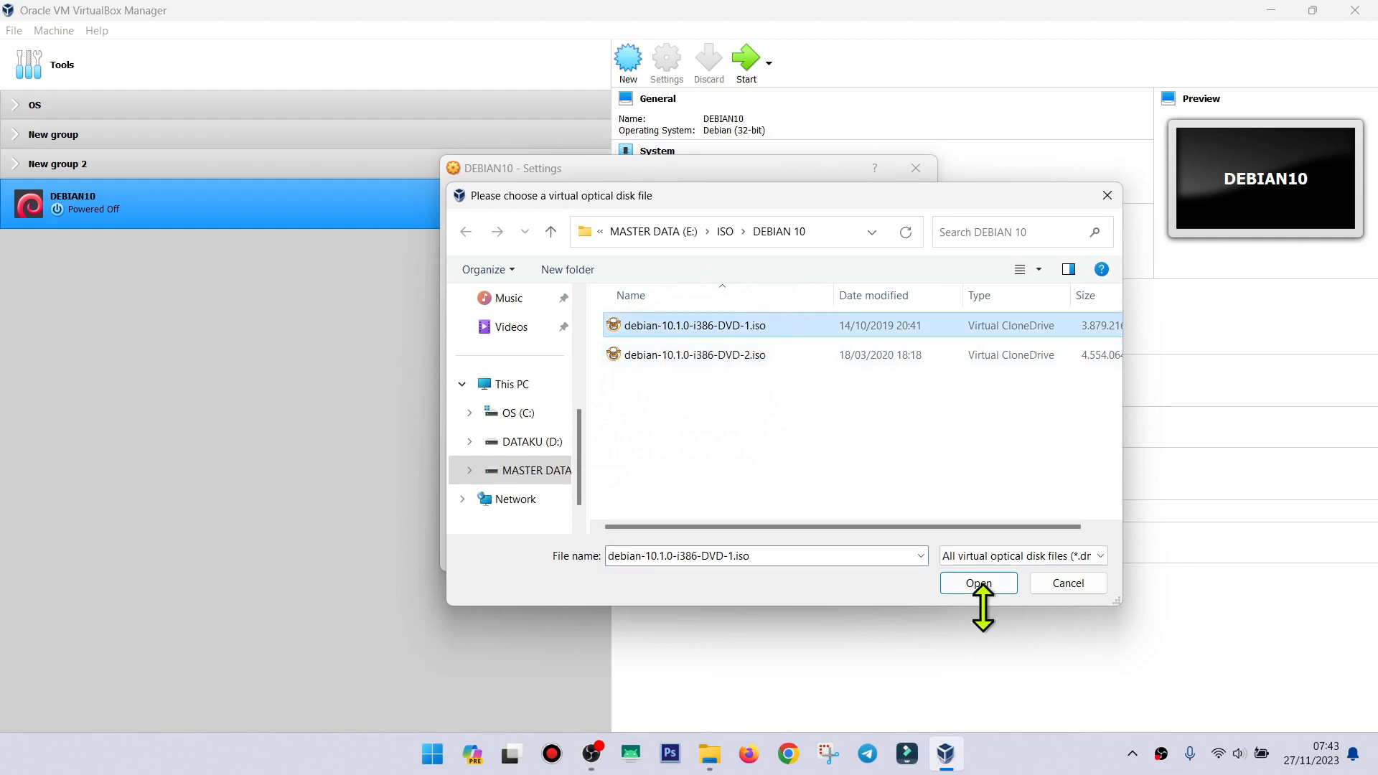
pyautogui.click(970, 585)
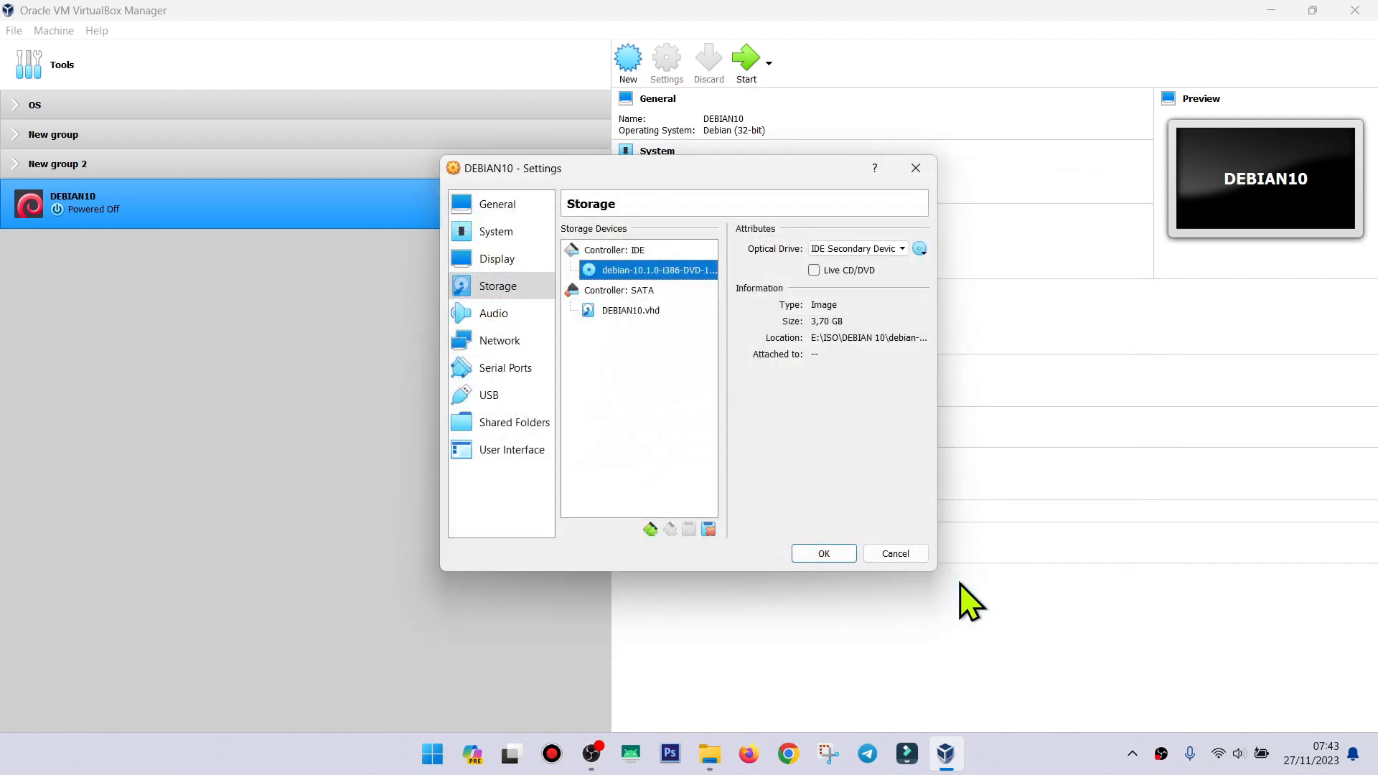
pyautogui.click(824, 554)
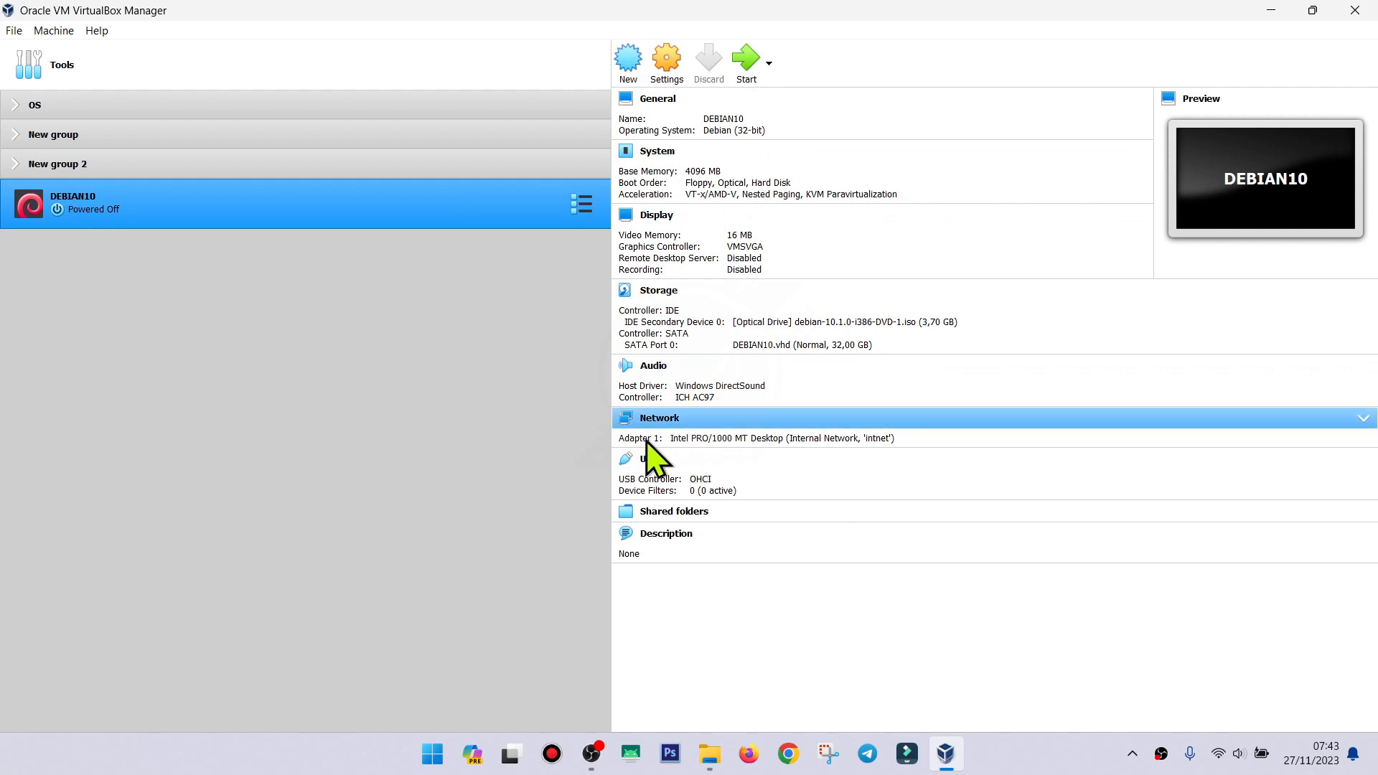
pyautogui.click(868, 439)
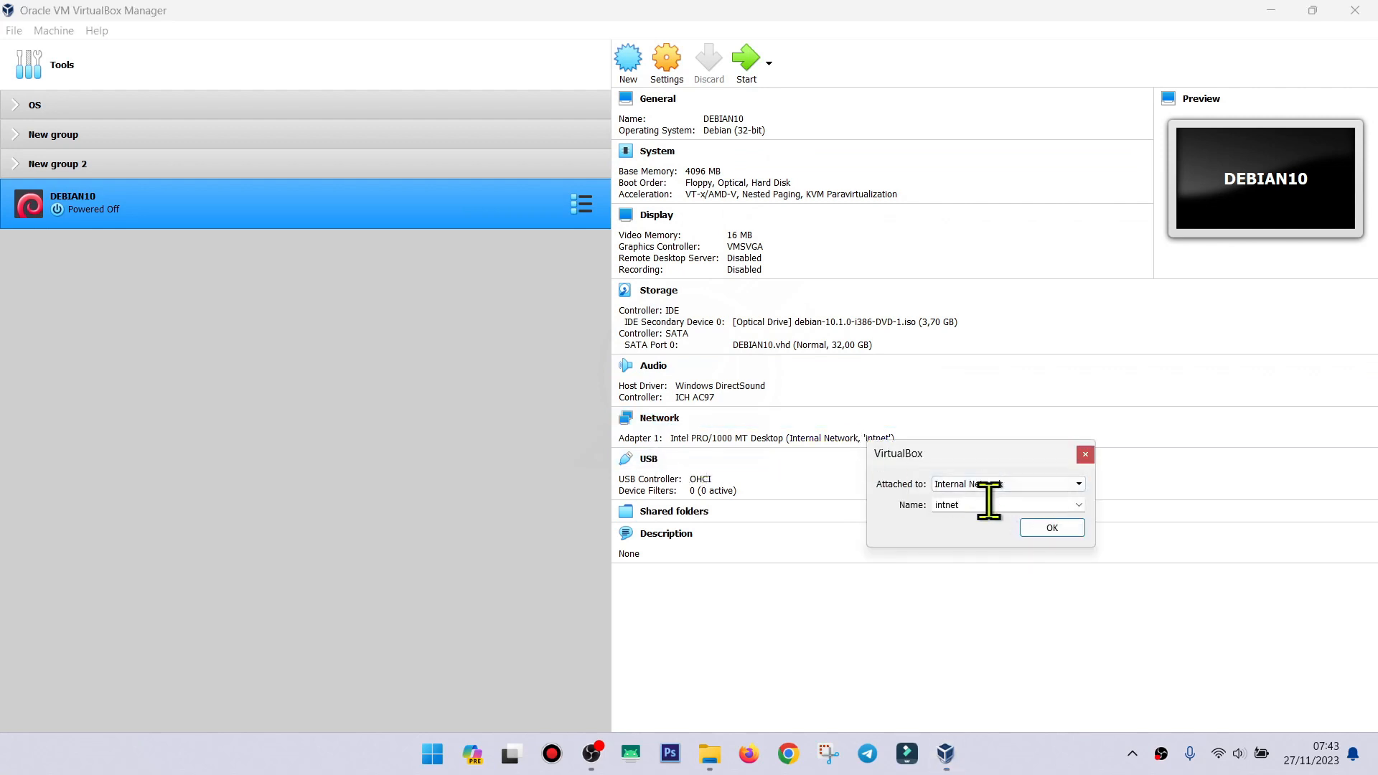
pyautogui.click(1076, 485)
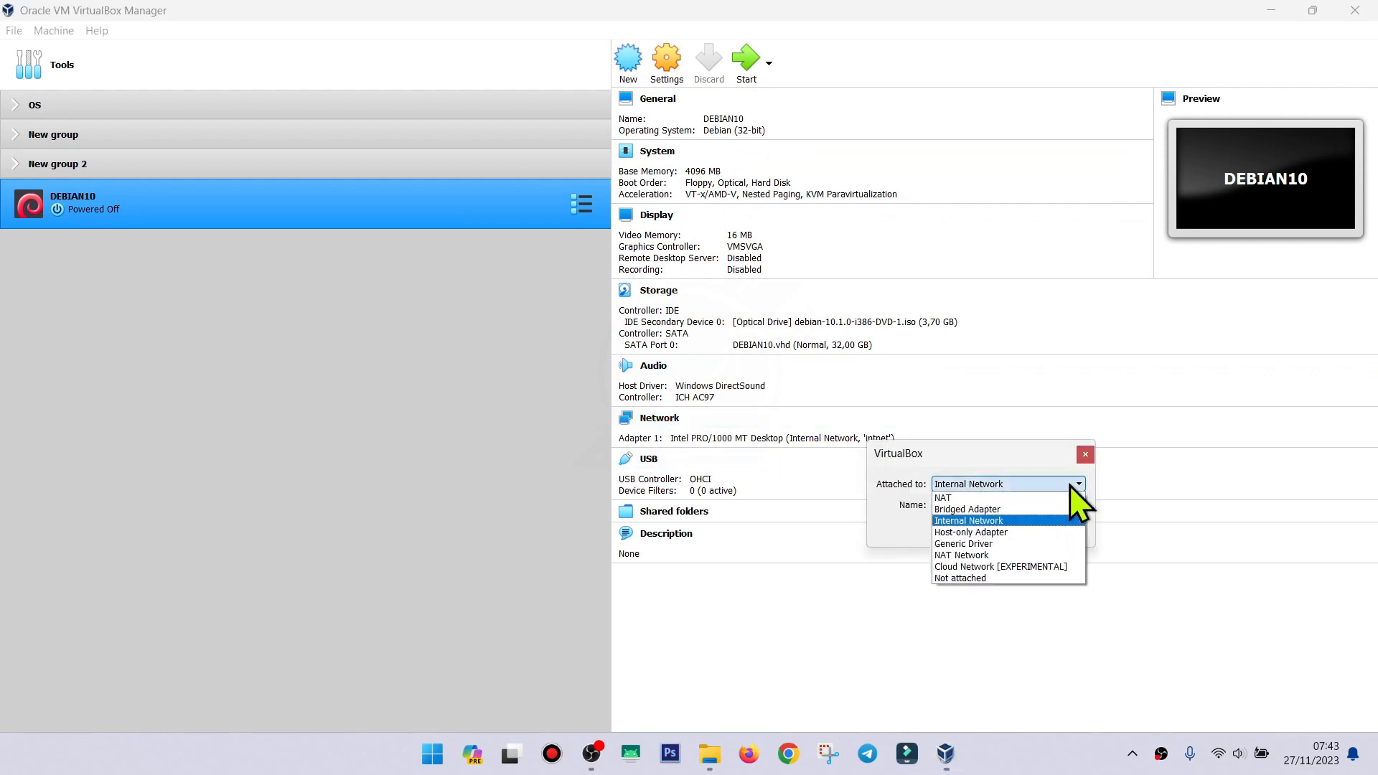
pyautogui.click(1072, 486)
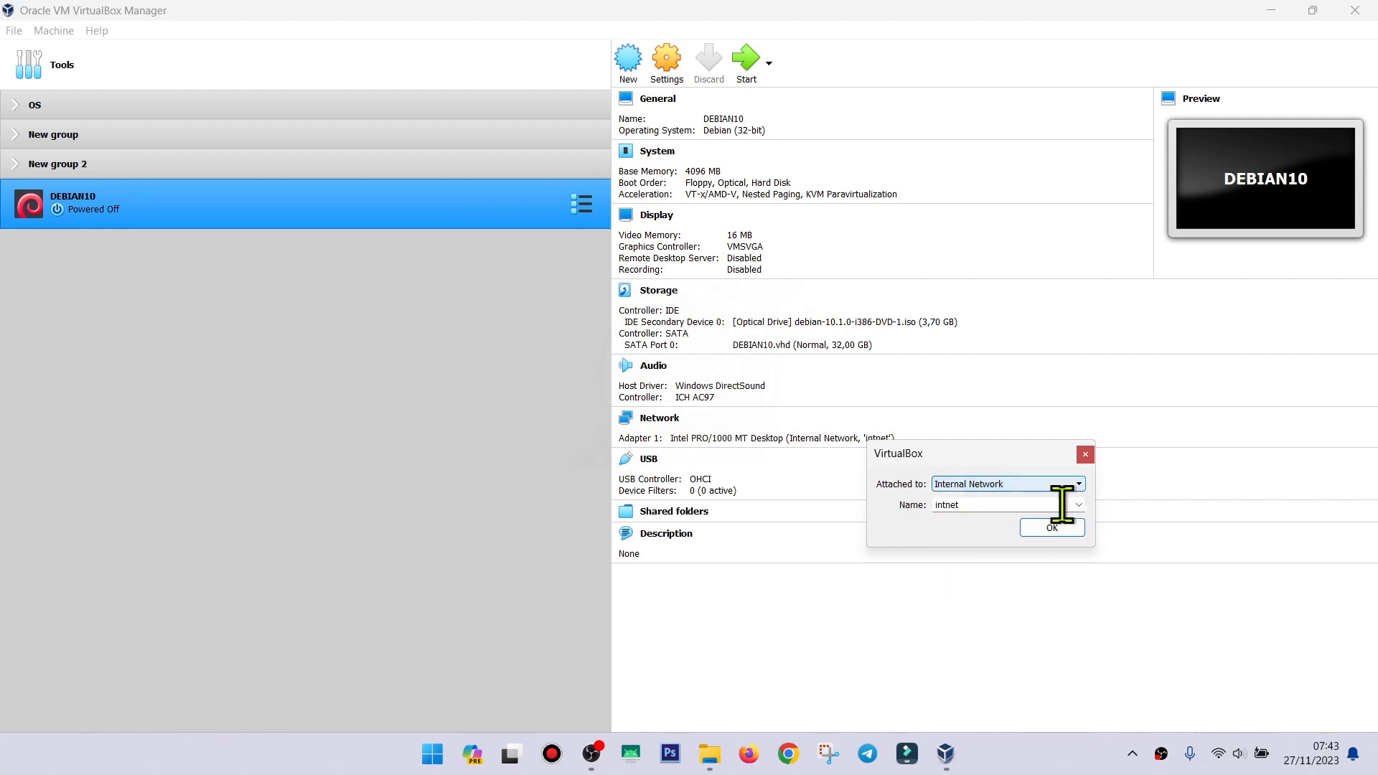
pyautogui.click(1052, 528)
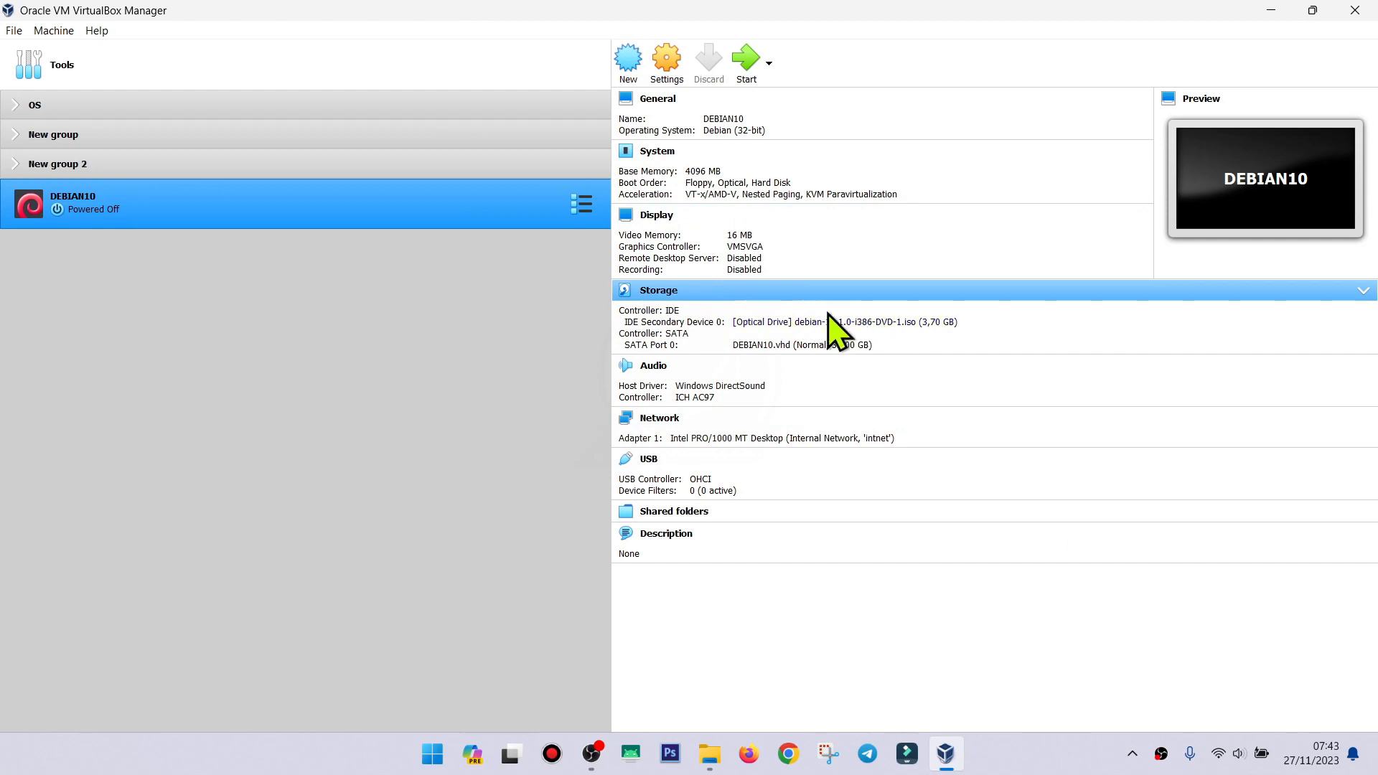
pyautogui.click(803, 323)
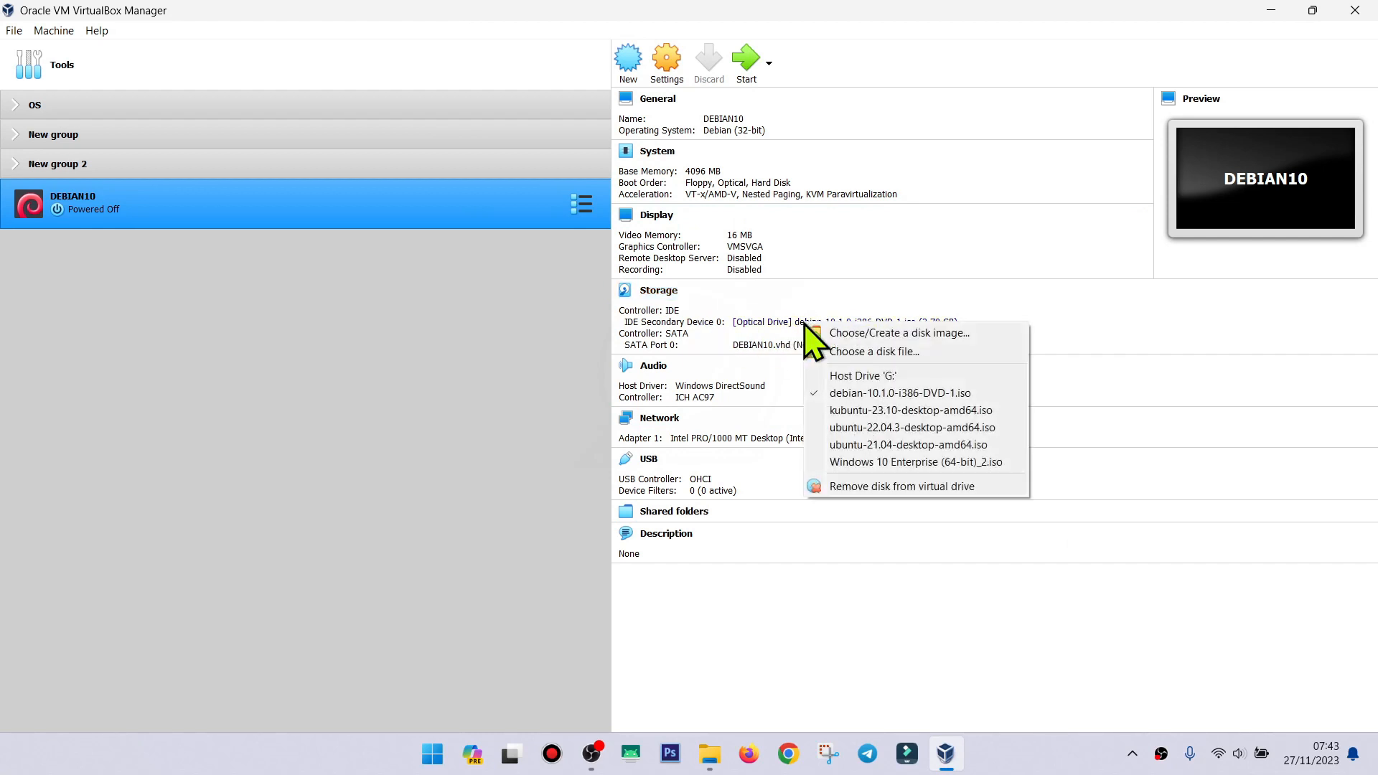
pyautogui.click(850, 355)
pyautogui.click(304, 169)
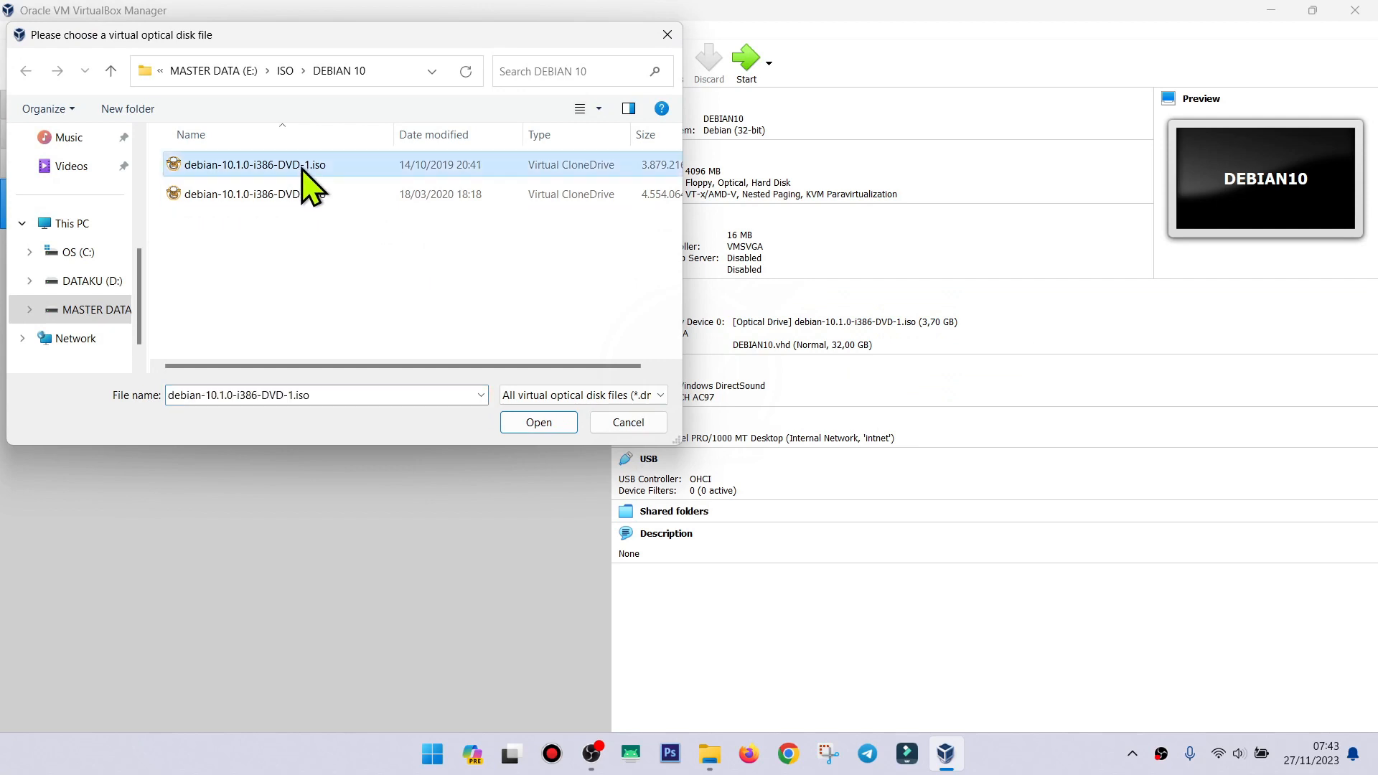
pyautogui.click(509, 417)
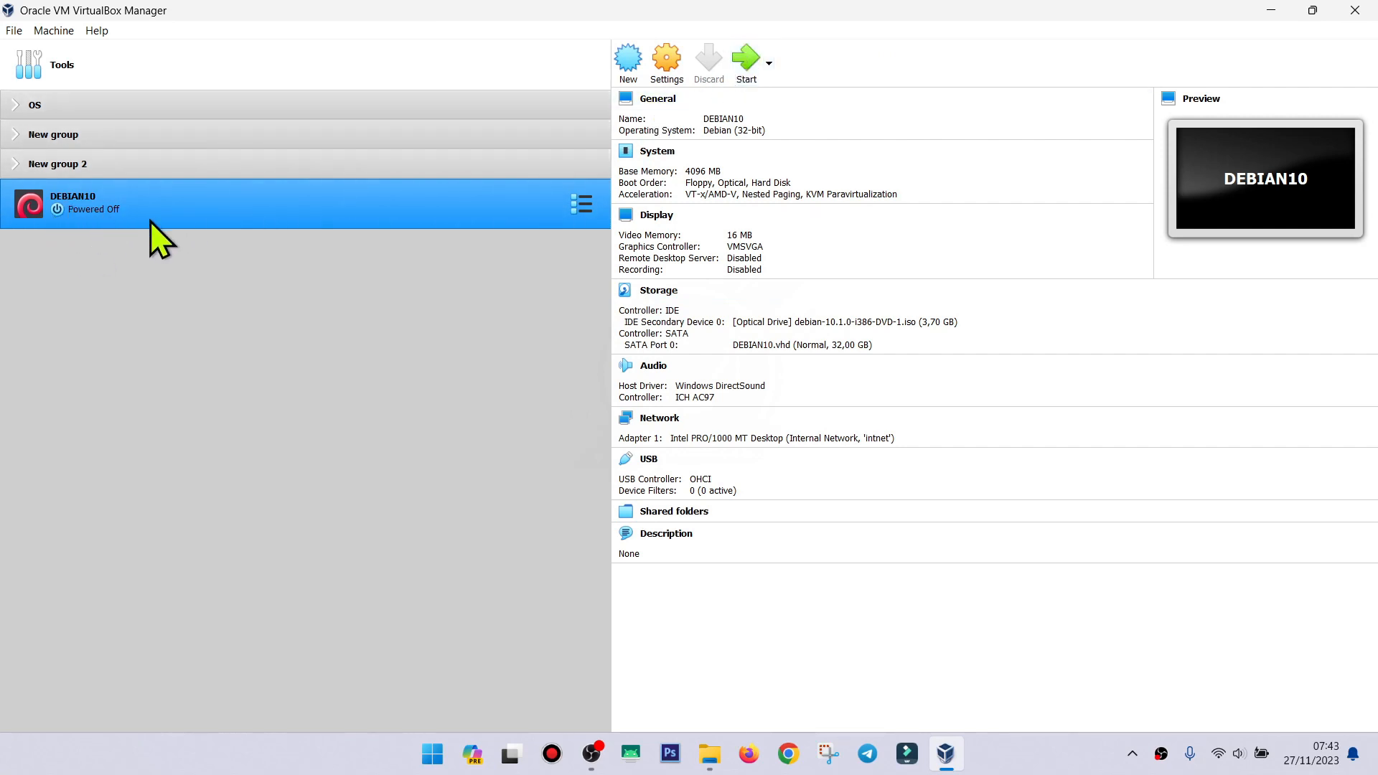
# Start the DEBIAN10 virtual machine and make its window fill the screen.
pyautogui.click(747, 61)
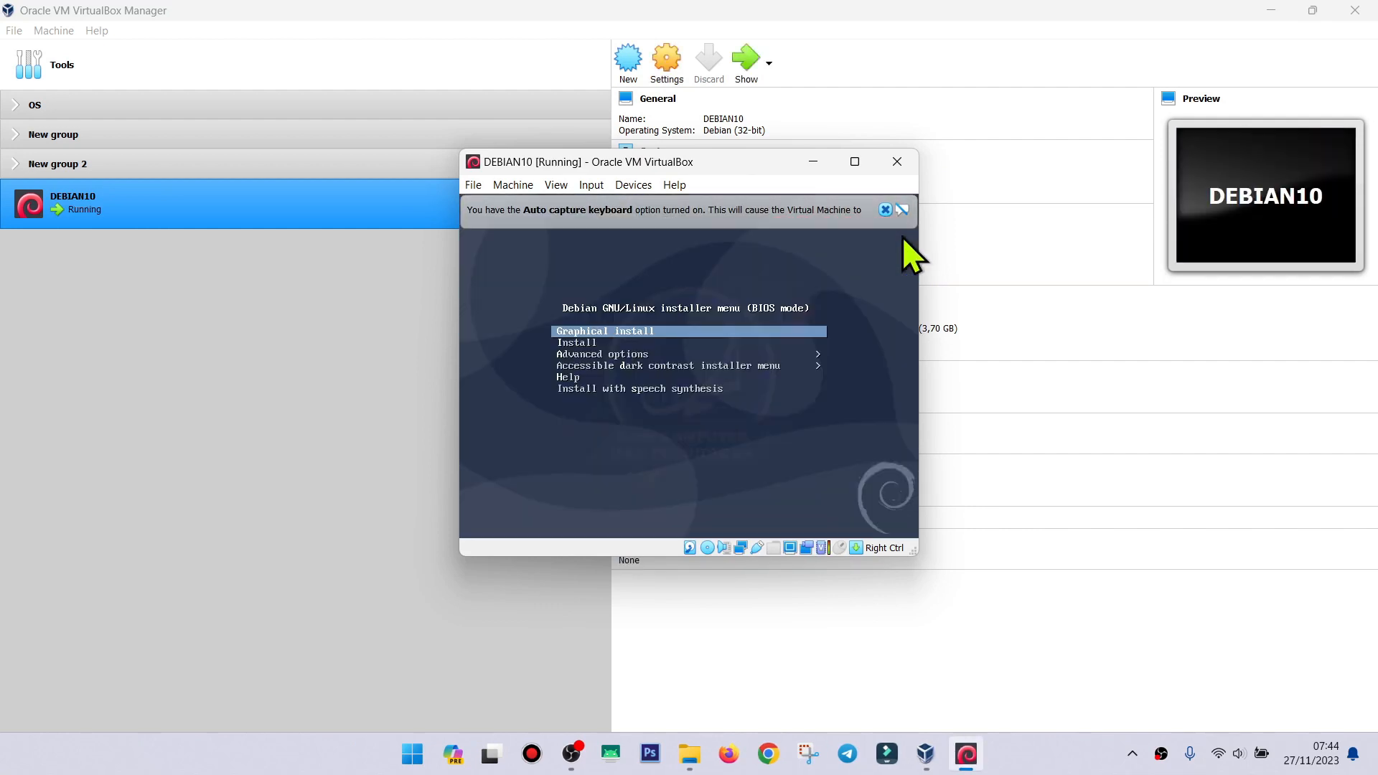
pyautogui.click(882, 210)
pyautogui.click(855, 166)
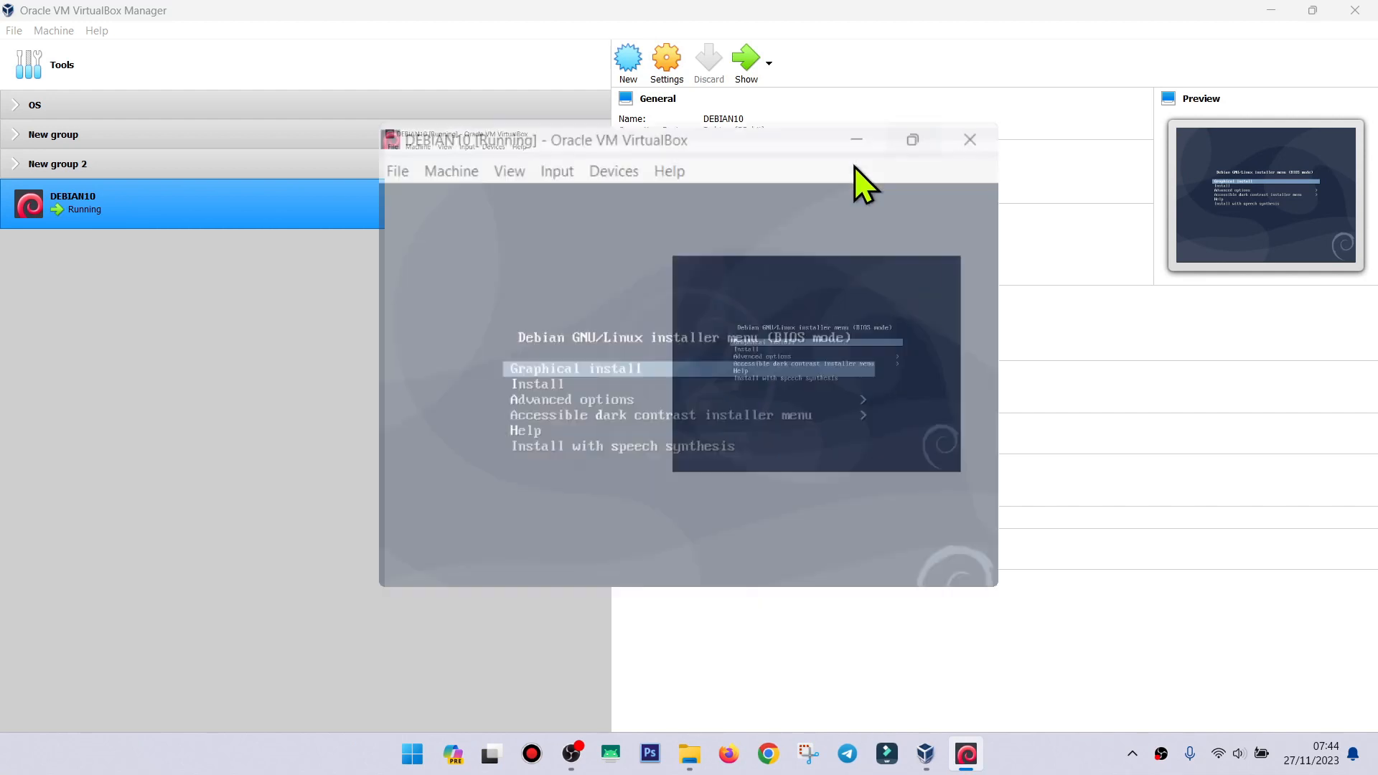
# Scale Virtual Screen 1 to 150%, then to a larger scale.
pyautogui.click(104, 36)
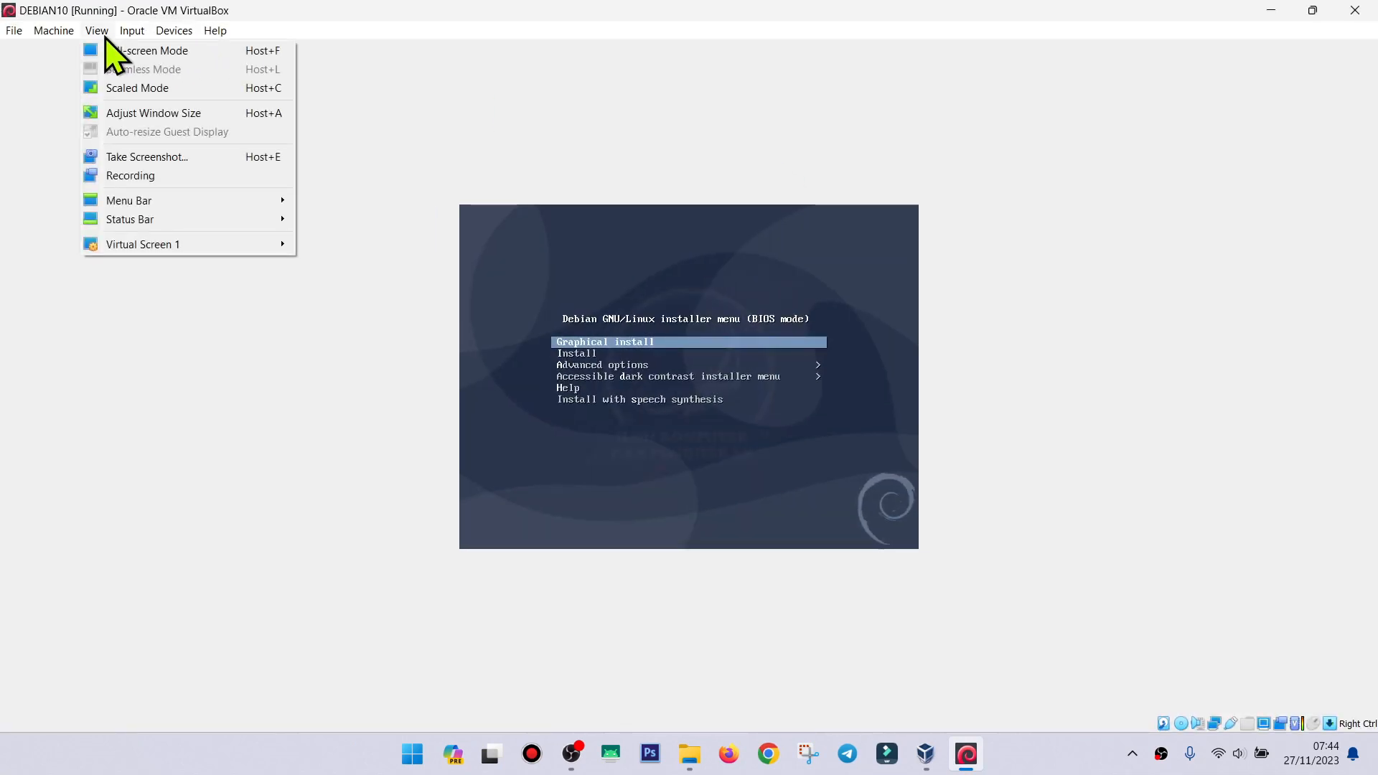
pyautogui.moveTo(263, 248)
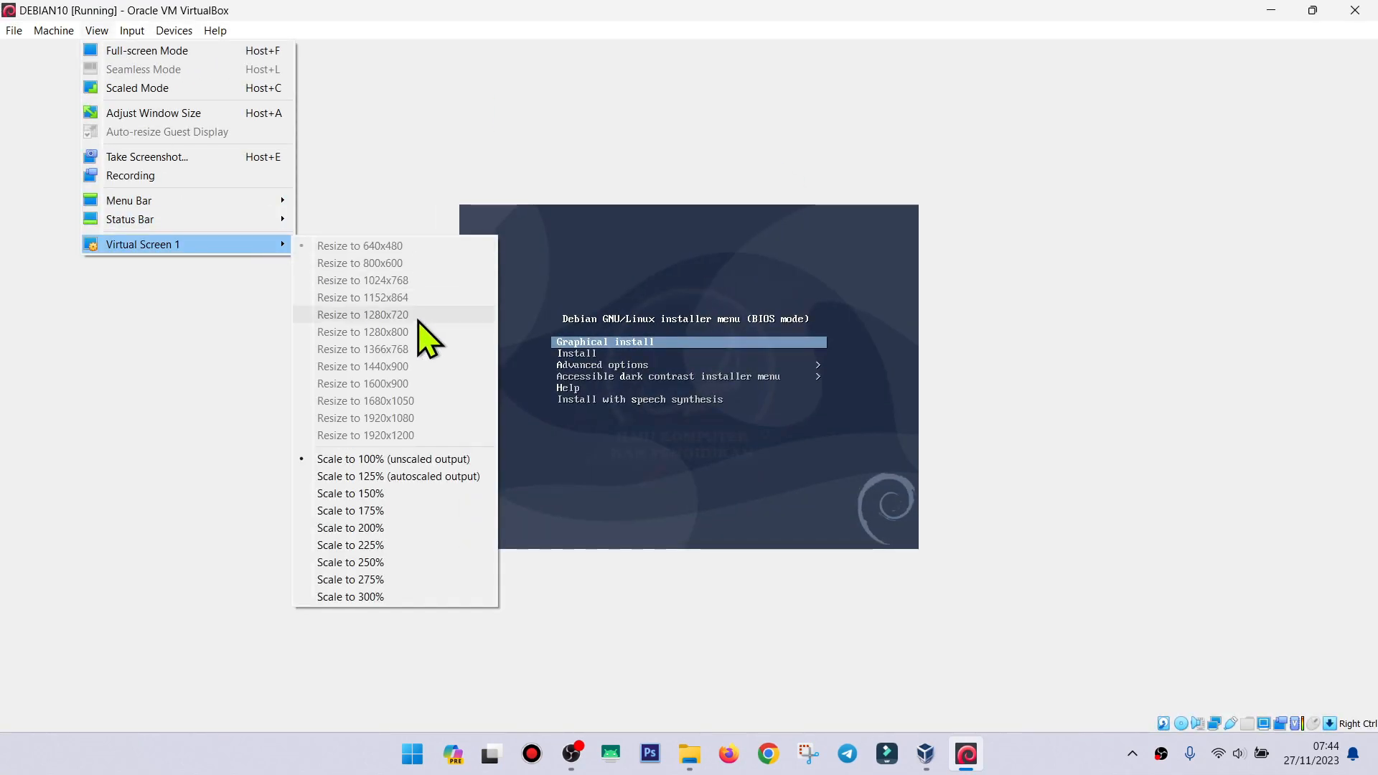
pyautogui.click(404, 493)
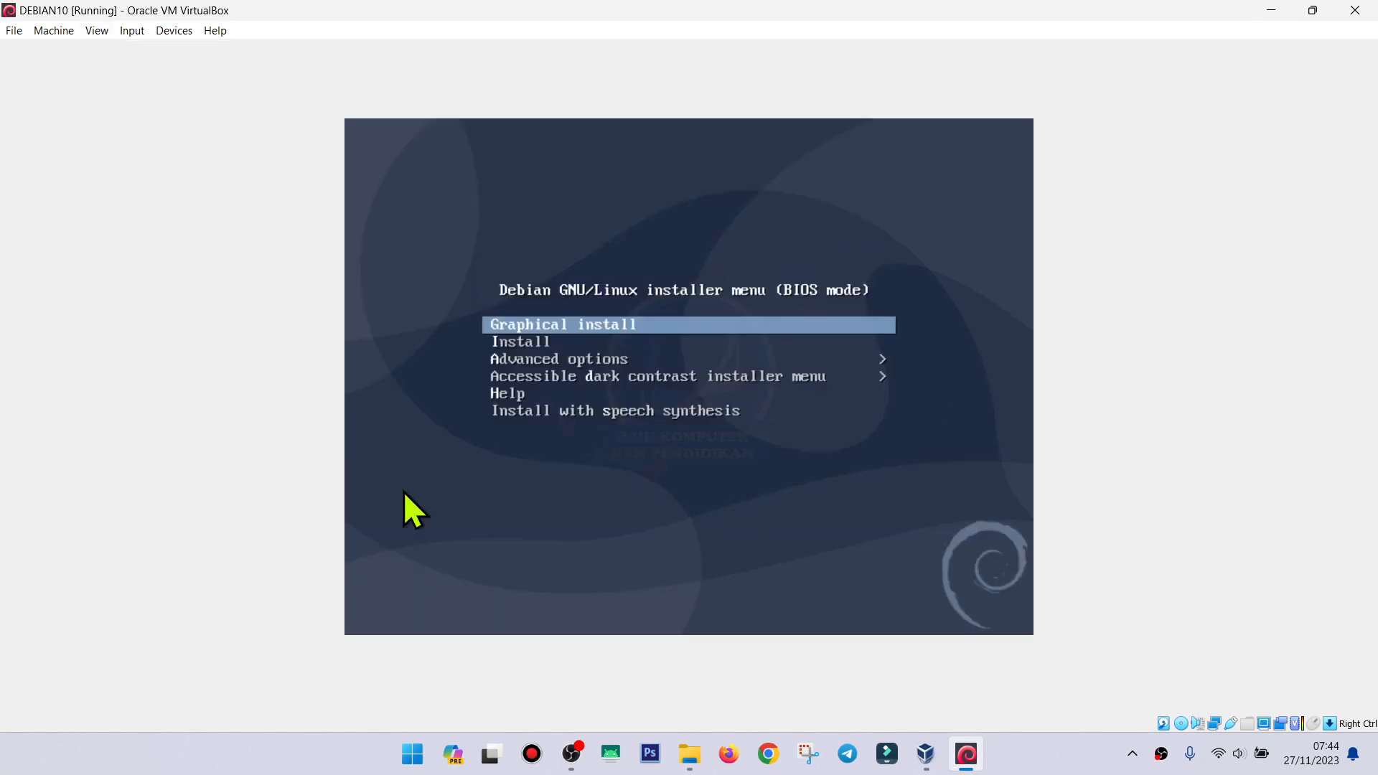
pyautogui.click(99, 32)
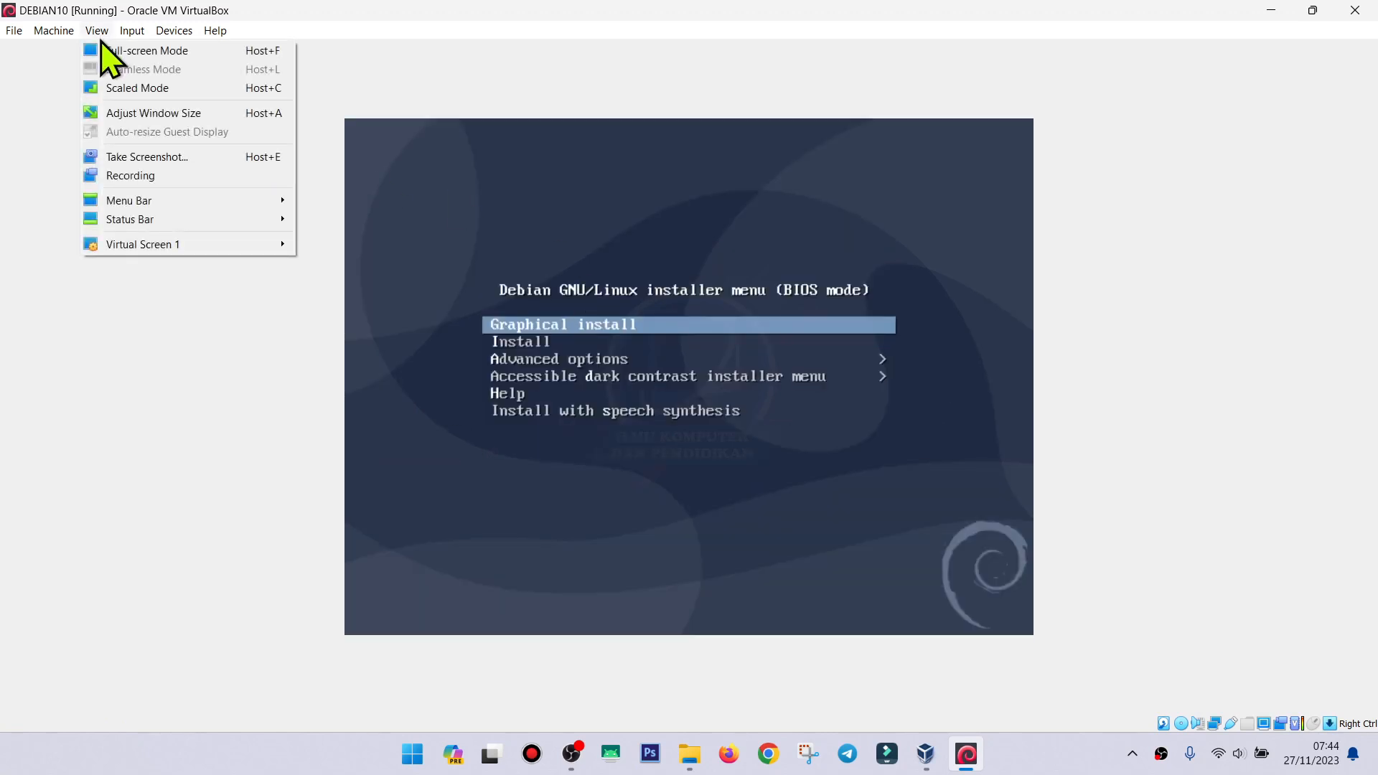
pyautogui.moveTo(257, 244)
pyautogui.click(374, 513)
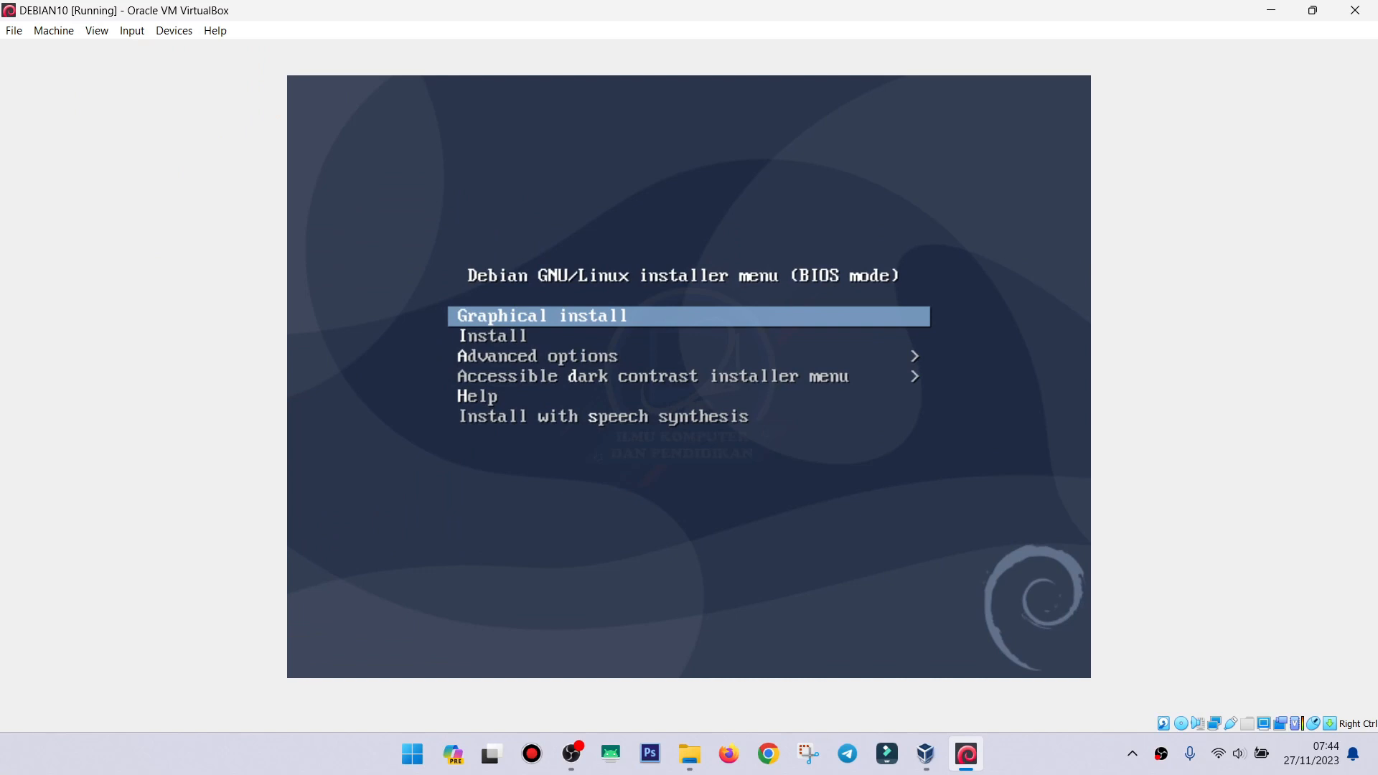
# Highlight Graphical install in the Debian boot menu and launch it.
pyautogui.press('Down')
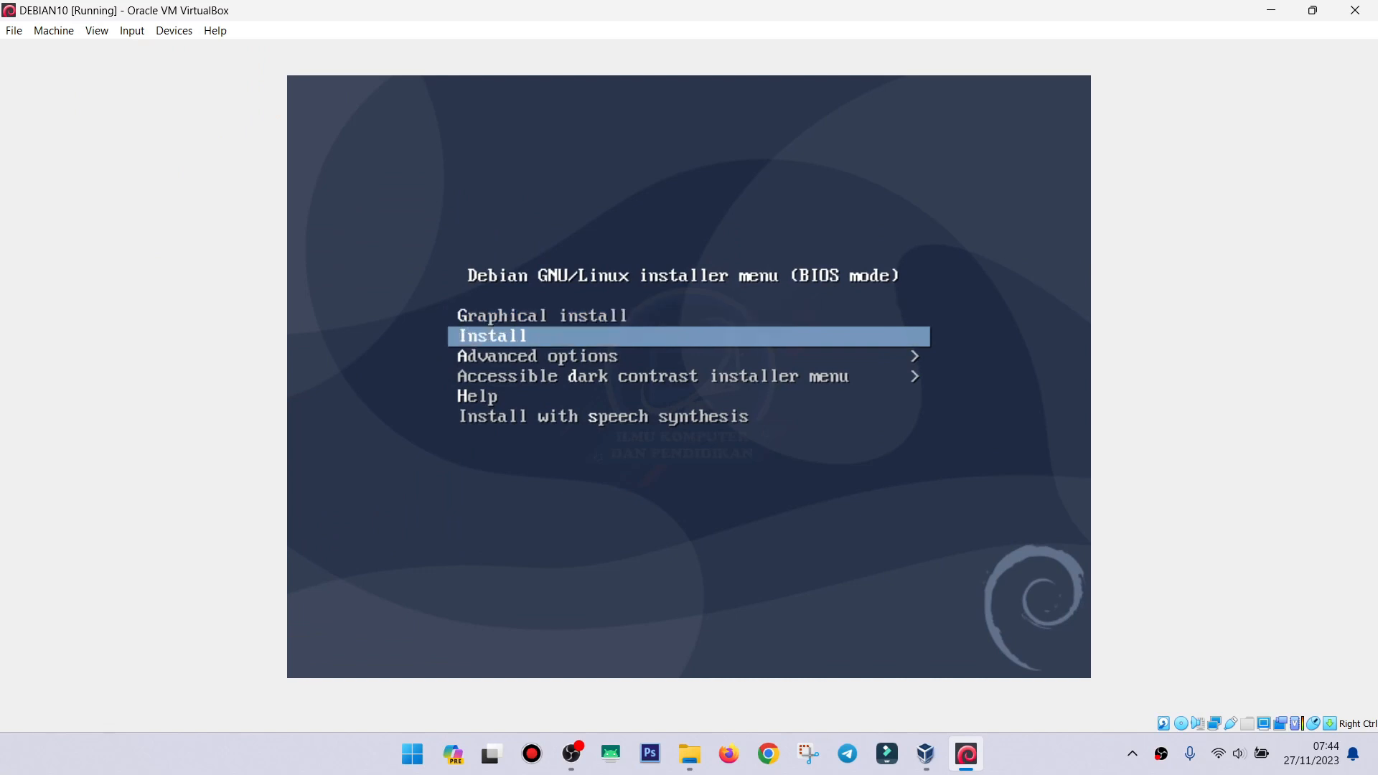
pyautogui.press('Up')
pyautogui.press('Down')
pyautogui.press('Up')
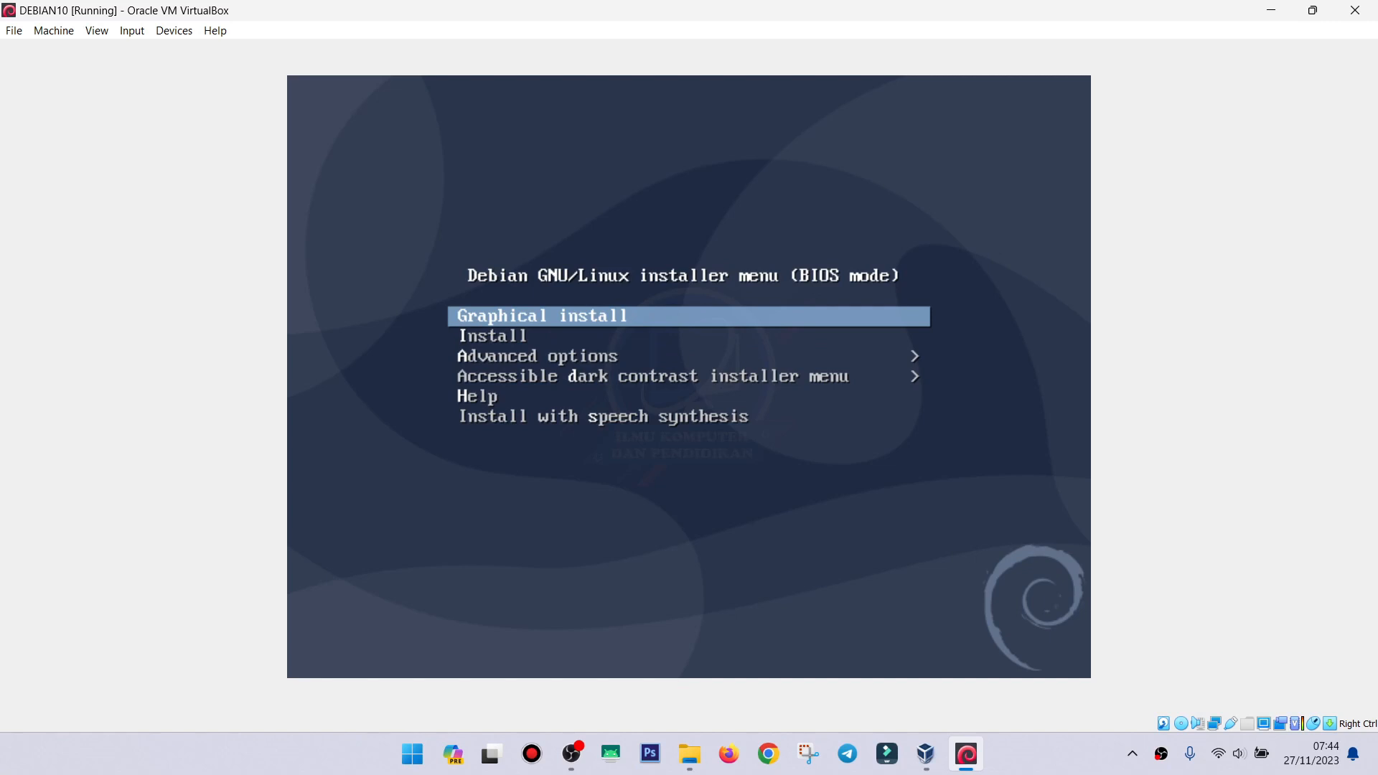
pyautogui.press('Down')
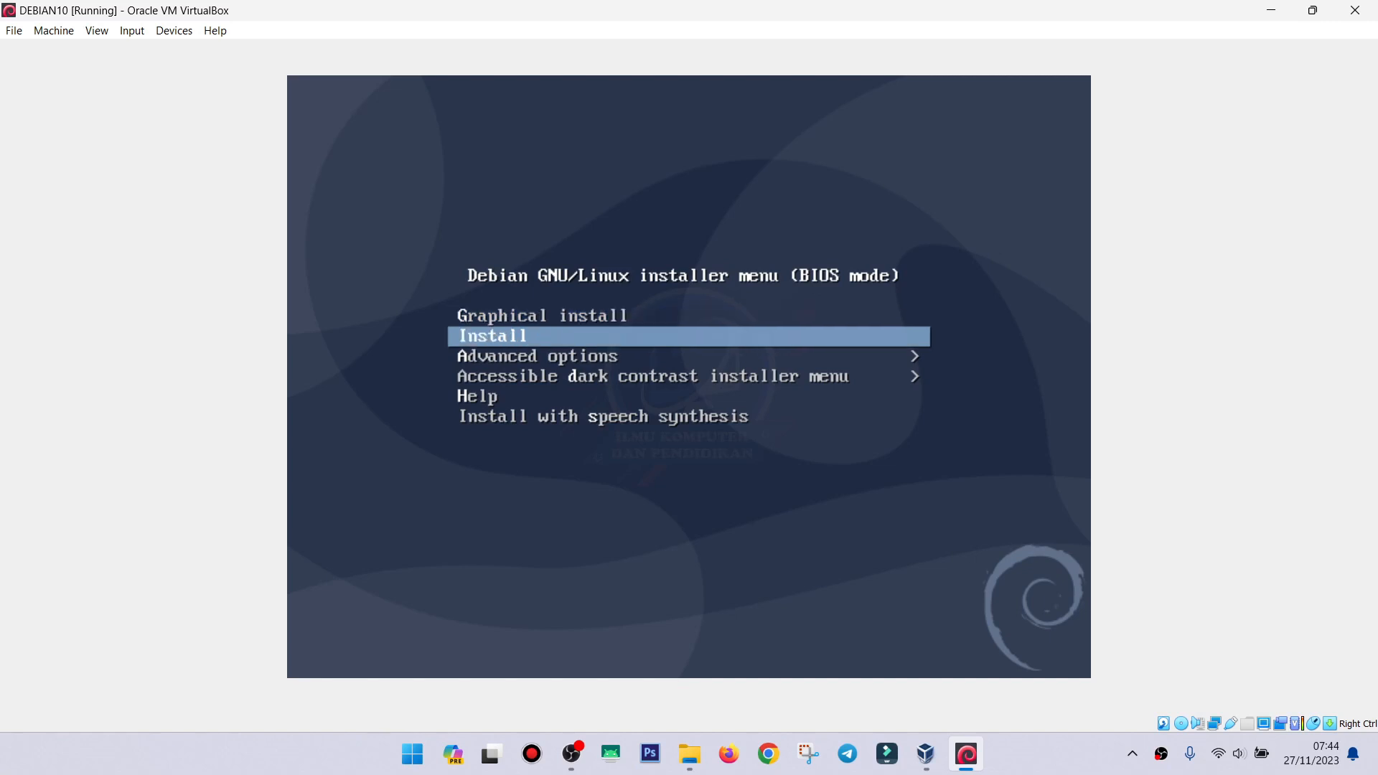
pyautogui.press('Up')
pyautogui.press('Down')
pyautogui.press('Up')
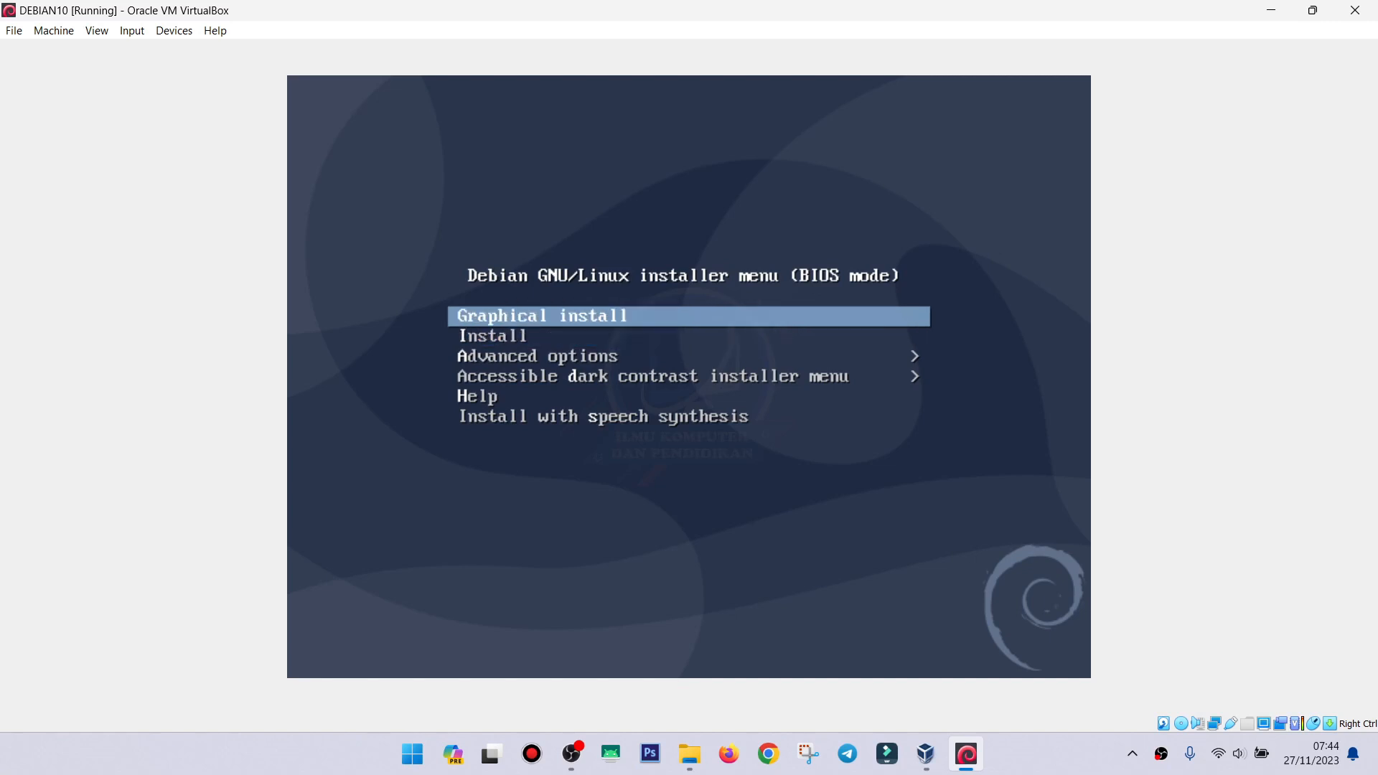
pyautogui.press('Down')
pyautogui.press('Up')
pyautogui.press('Down')
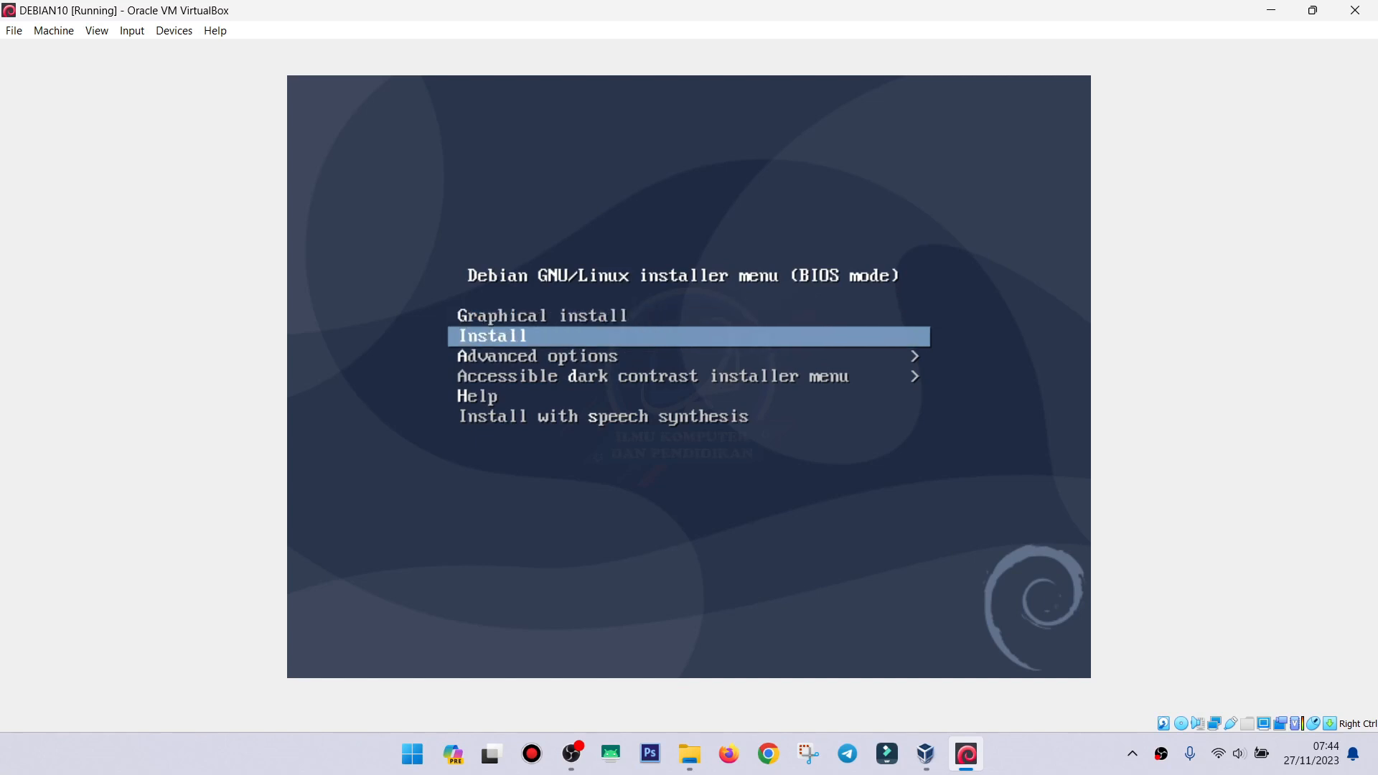
pyautogui.press('Up')
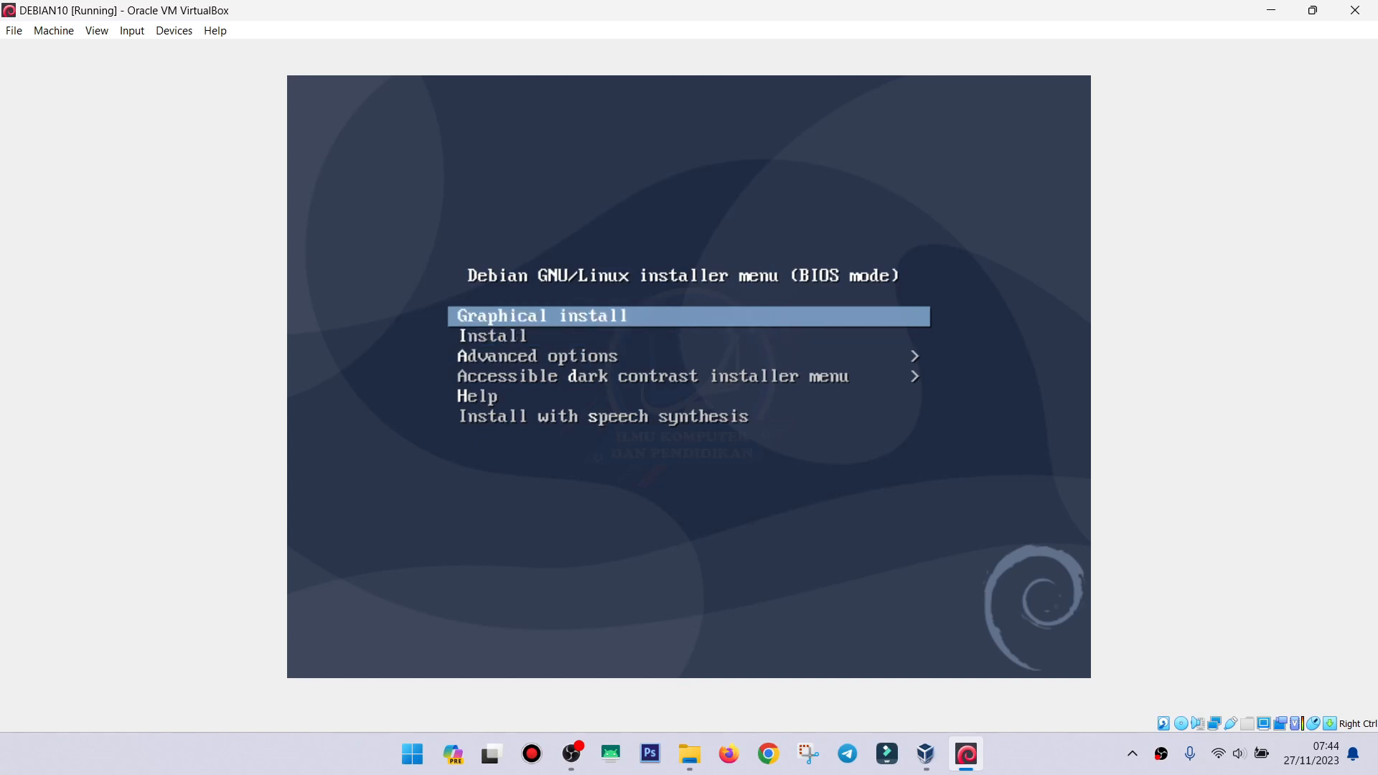
pyautogui.press('Down')
pyautogui.press('Up')
pyautogui.press('Down')
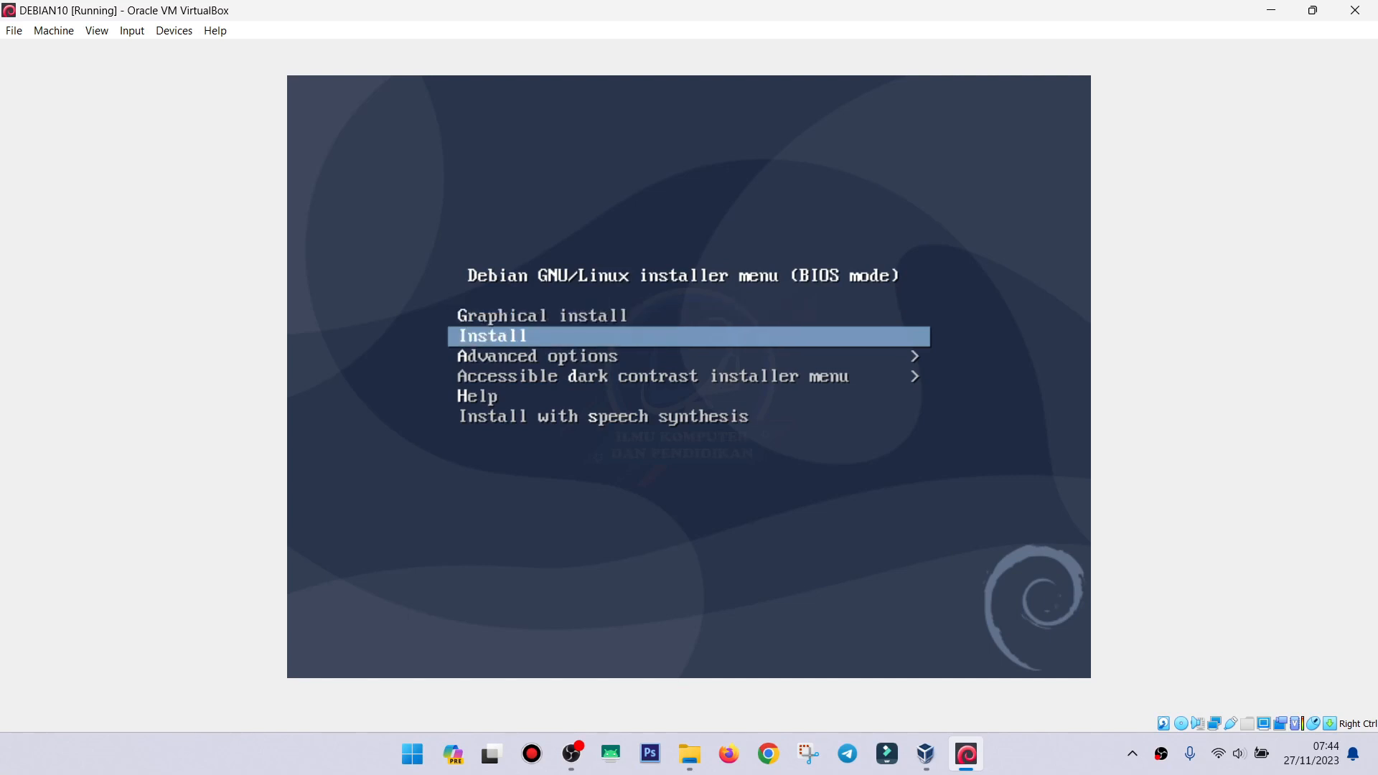
pyautogui.press('Up')
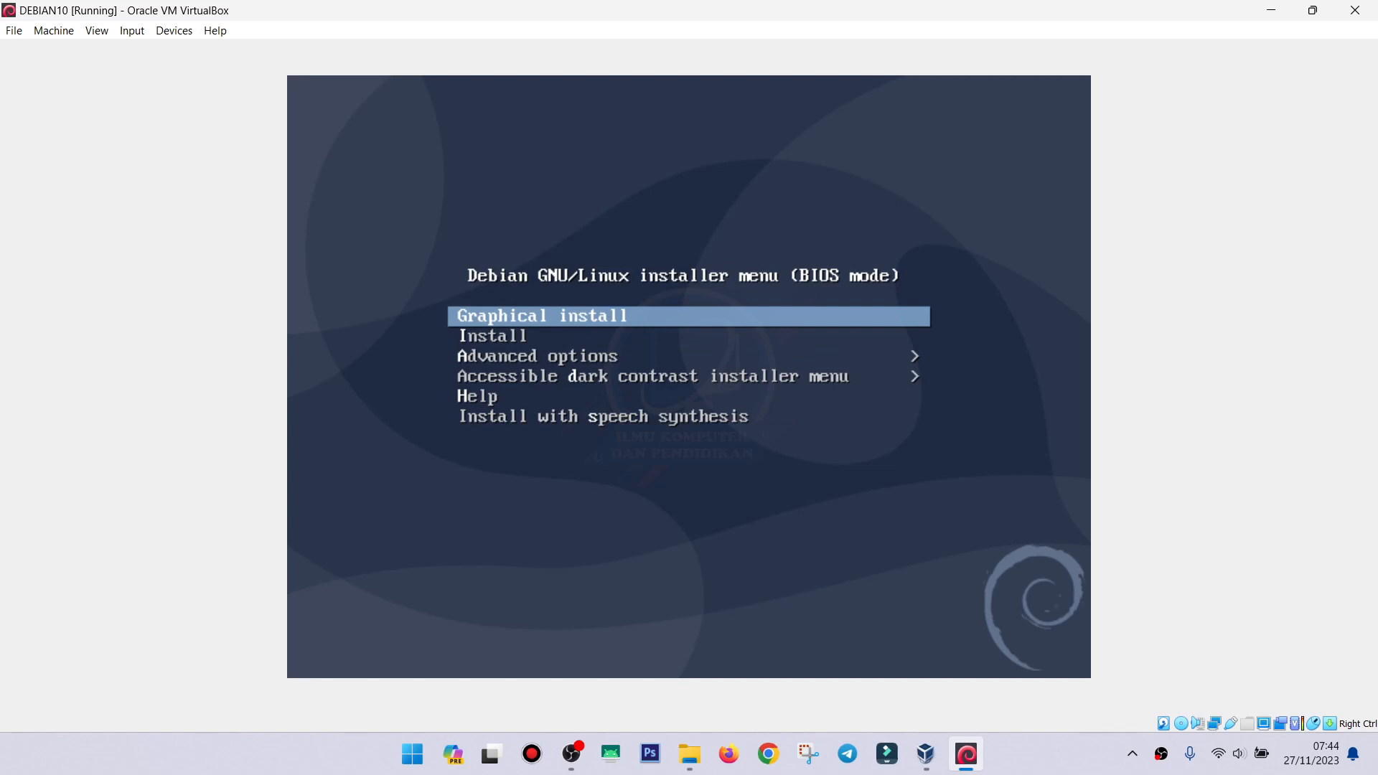
pyautogui.press('Down')
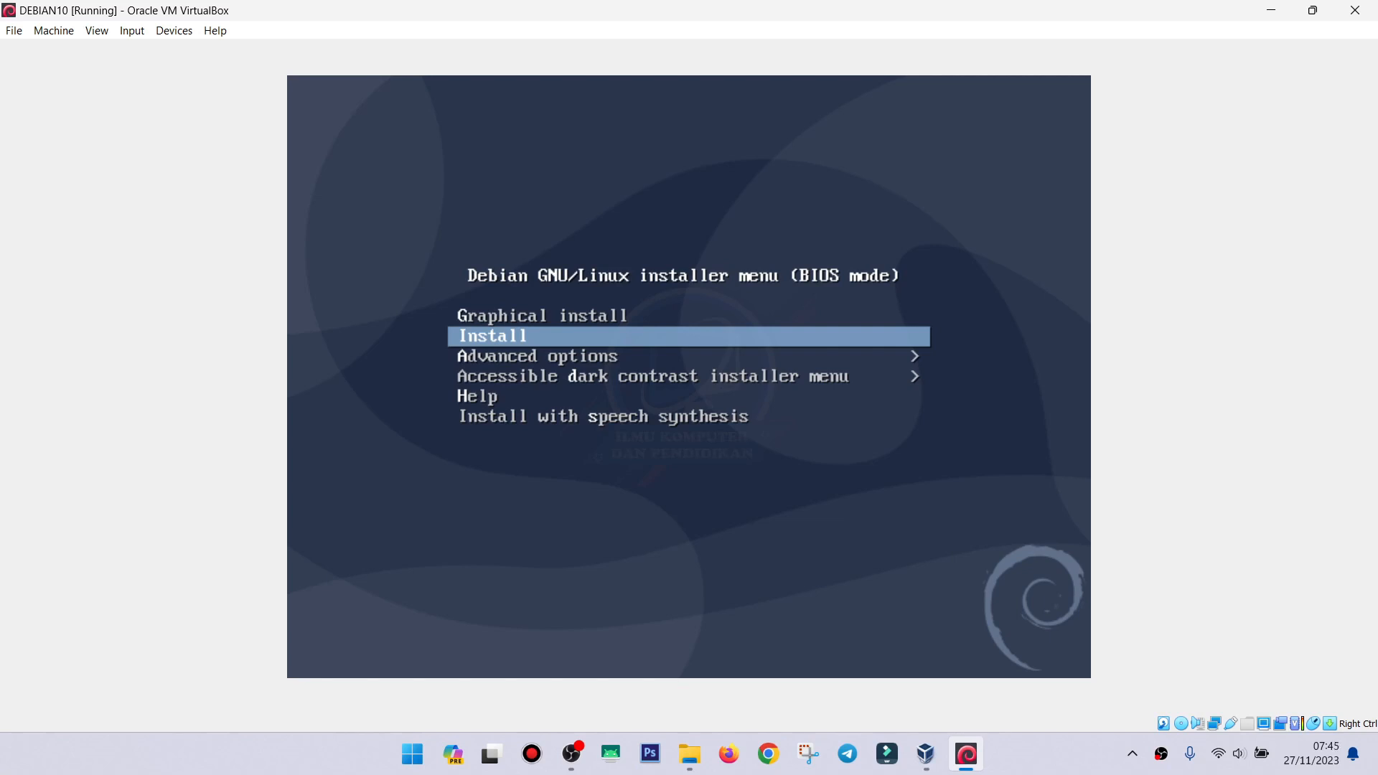
pyautogui.press('Up')
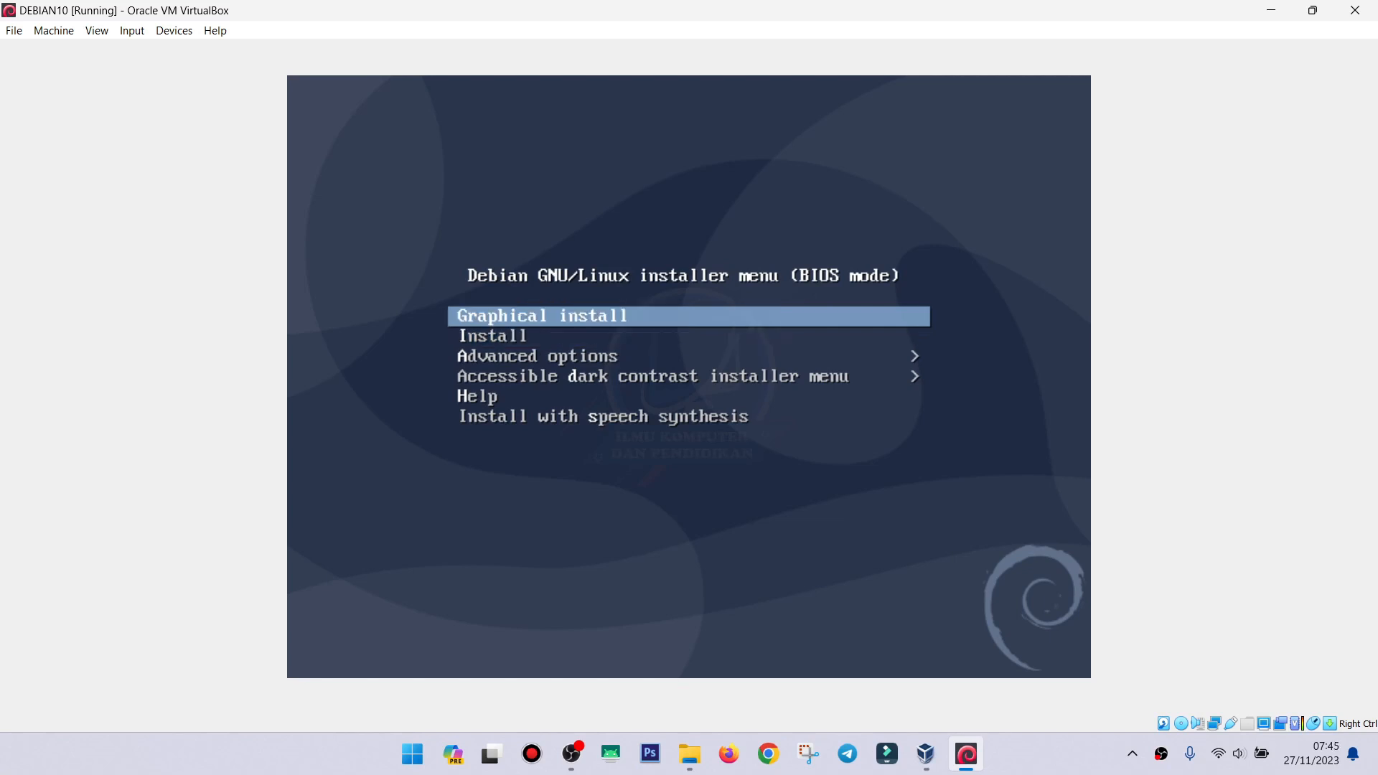
pyautogui.press('Down')
pyautogui.press('Up')
pyautogui.press('Down')
pyautogui.press('Up')
pyautogui.press('Return')
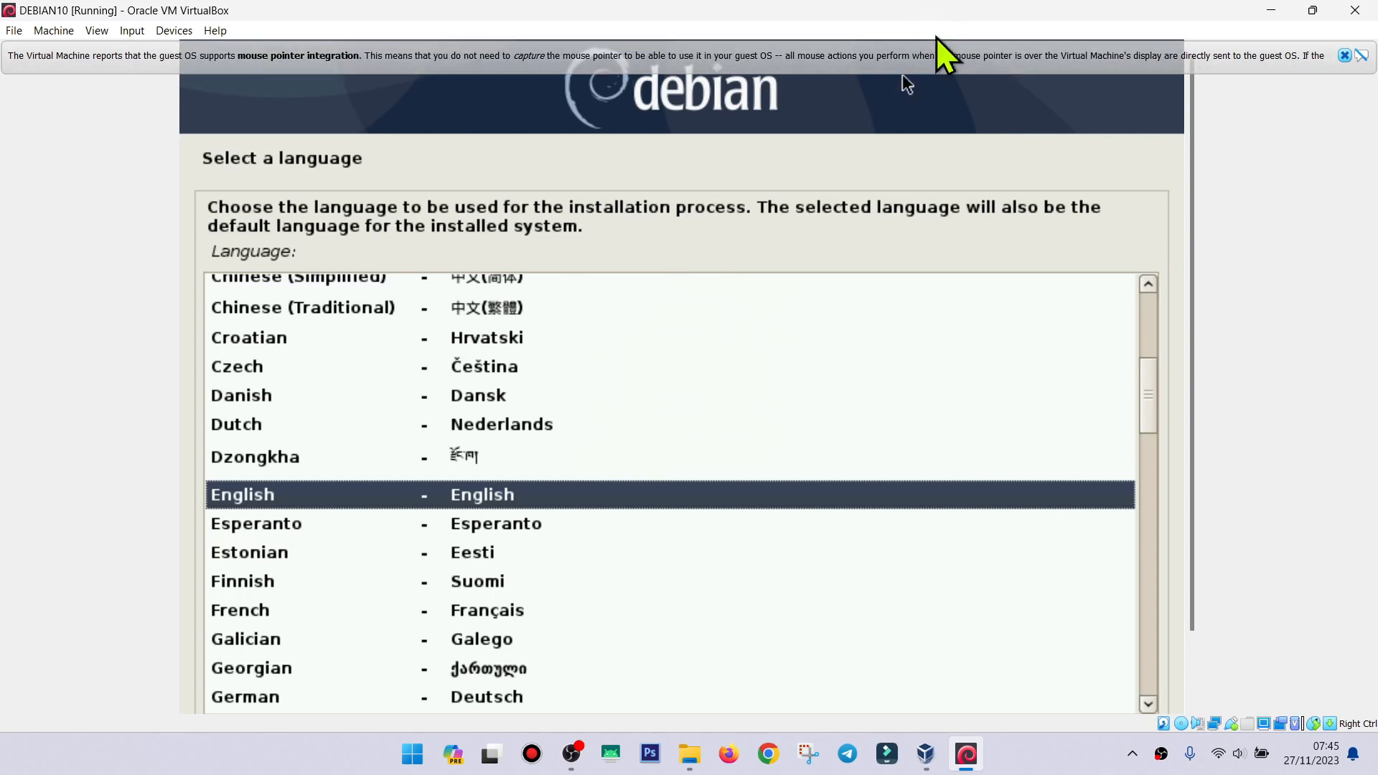
# Dismiss the mouse-integration bar, rescale the display to 150%, and accept English.
pyautogui.click(1344, 57)
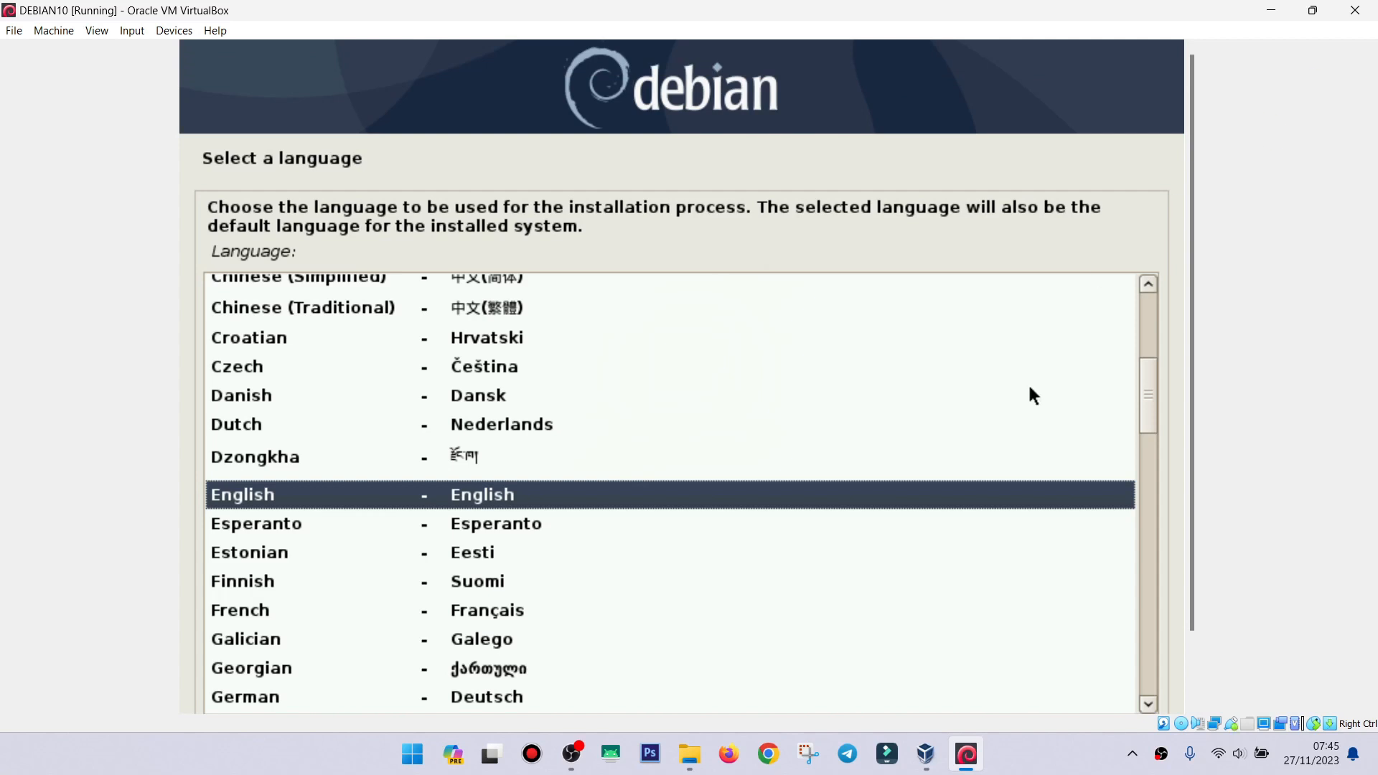
pyautogui.click(98, 32)
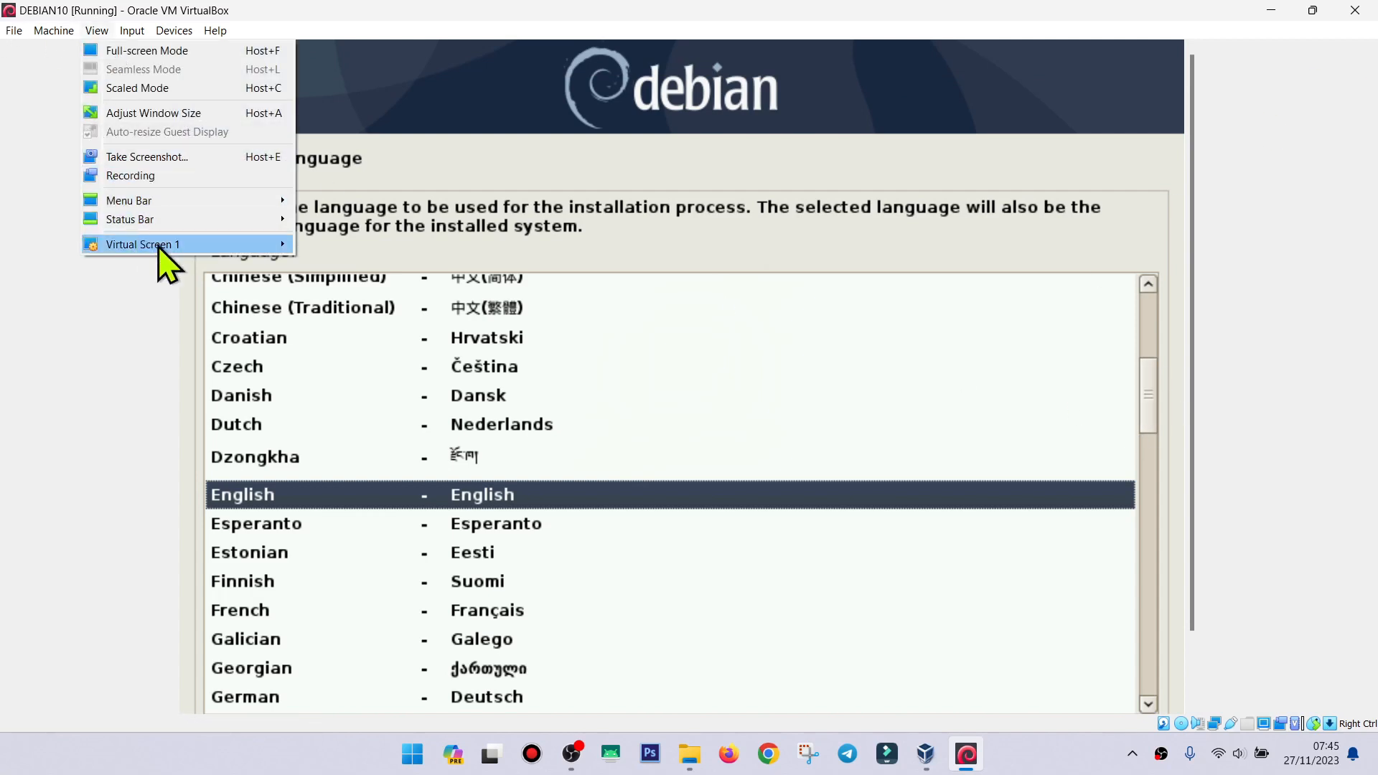
pyautogui.moveTo(284, 247)
pyautogui.click(359, 494)
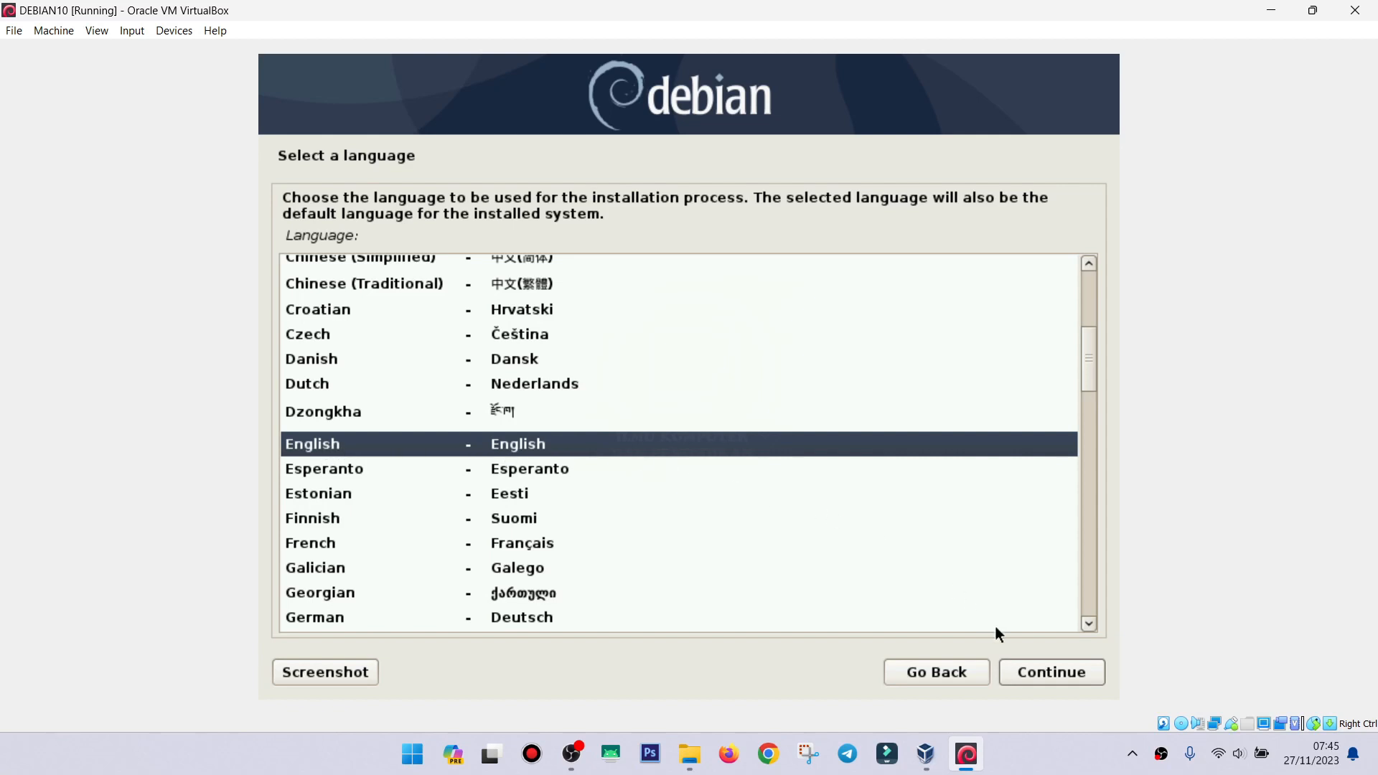
pyautogui.click(1036, 672)
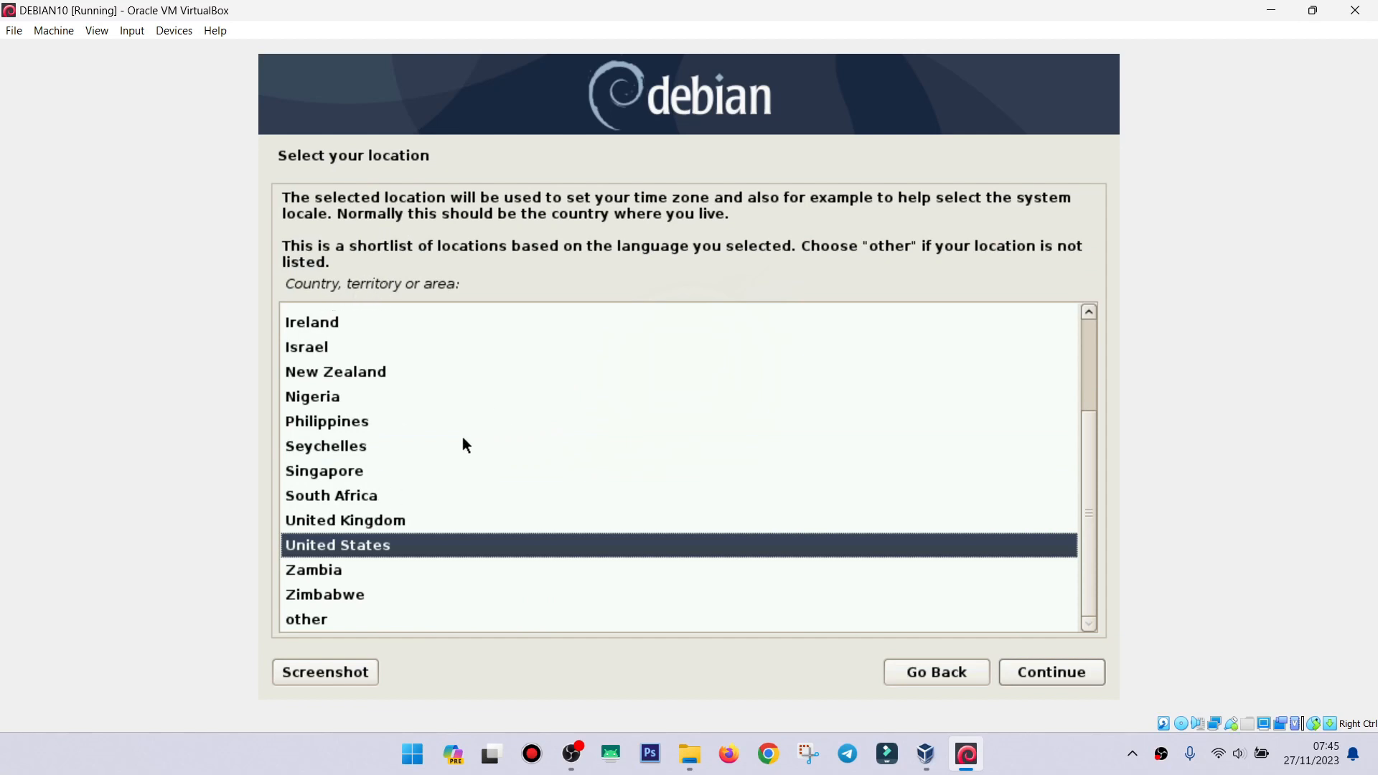
# Pick other > Asia > Indonesia as location and accept the United States en_US.UTF-8 locale.
pyautogui.press('Down')
pyautogui.press('Down')
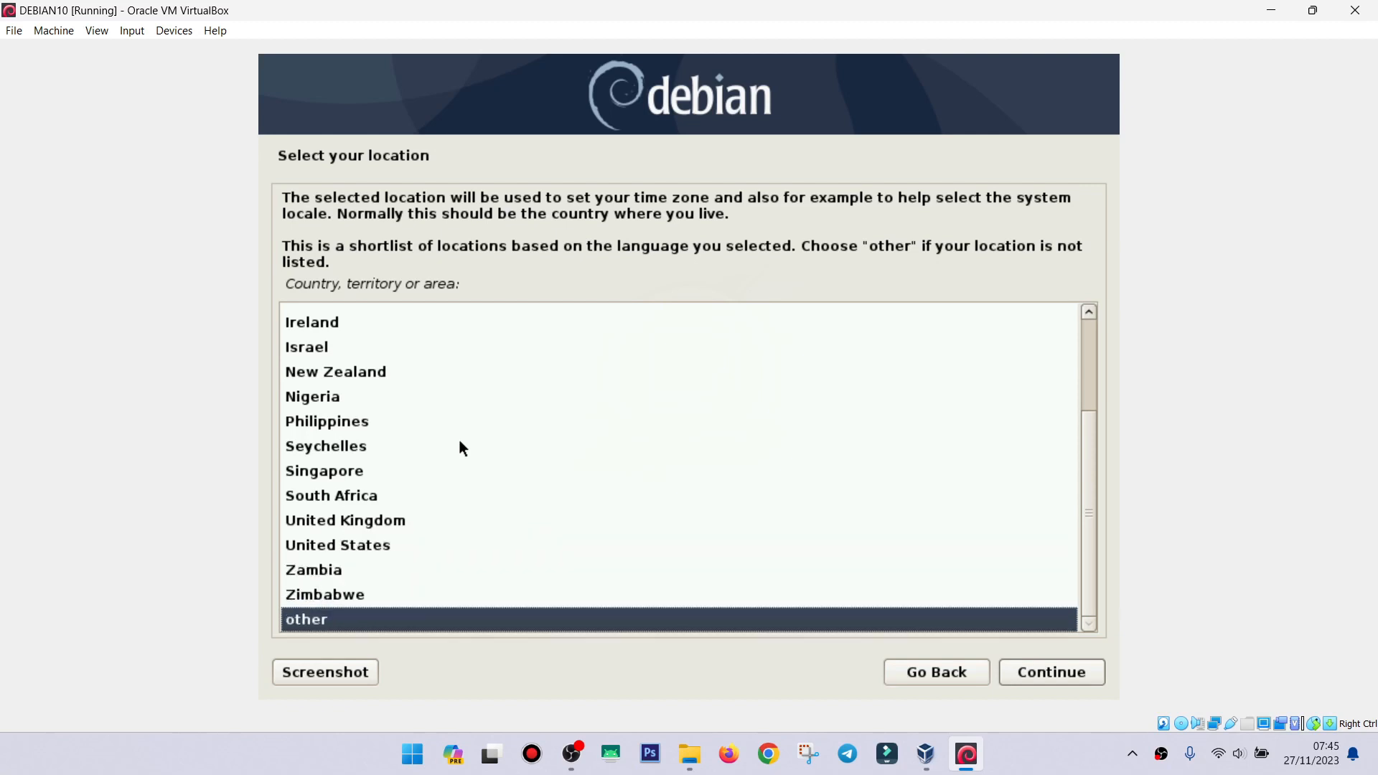
pyautogui.press('Return')
pyautogui.press('Up')
pyautogui.press('Up')
pyautogui.press('Up')
pyautogui.press('Up')
pyautogui.press('Up')
pyautogui.press('Up')
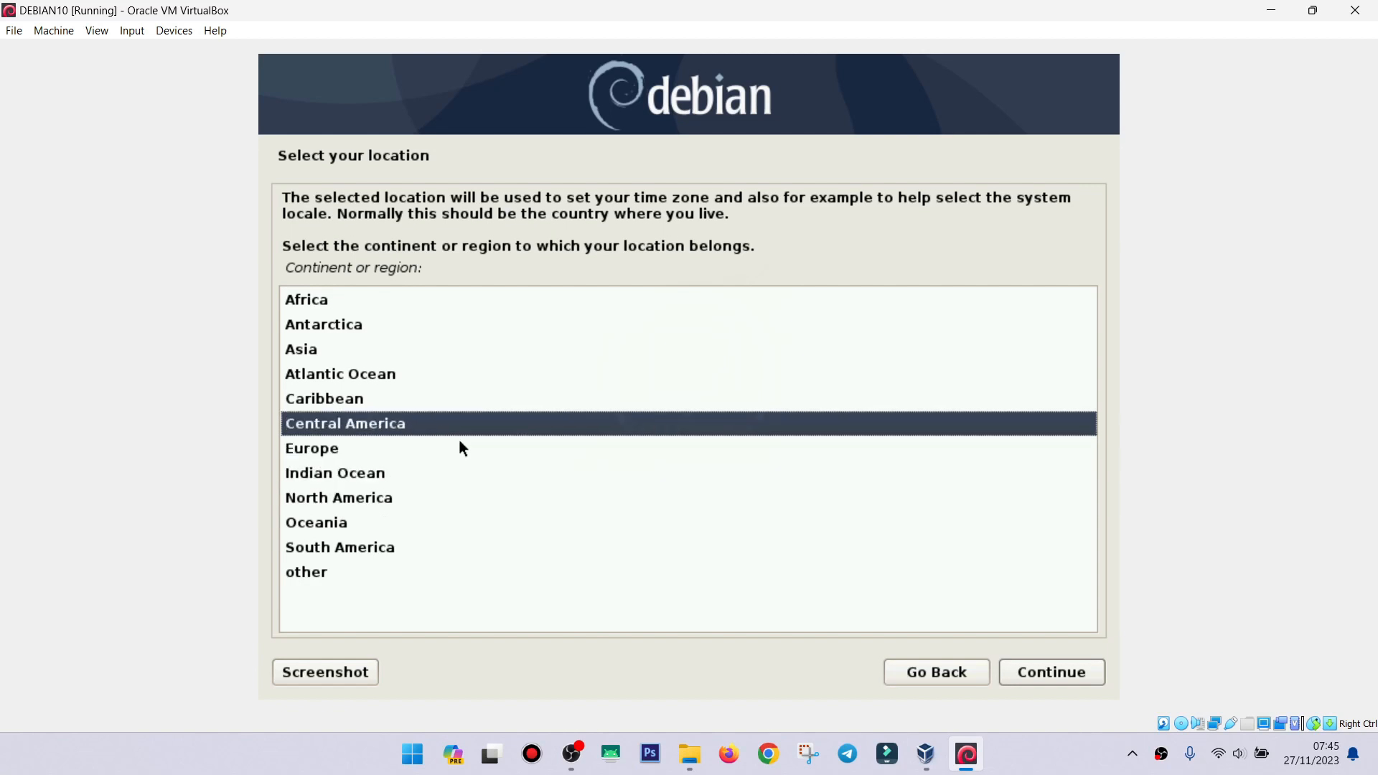
pyautogui.press('Return')
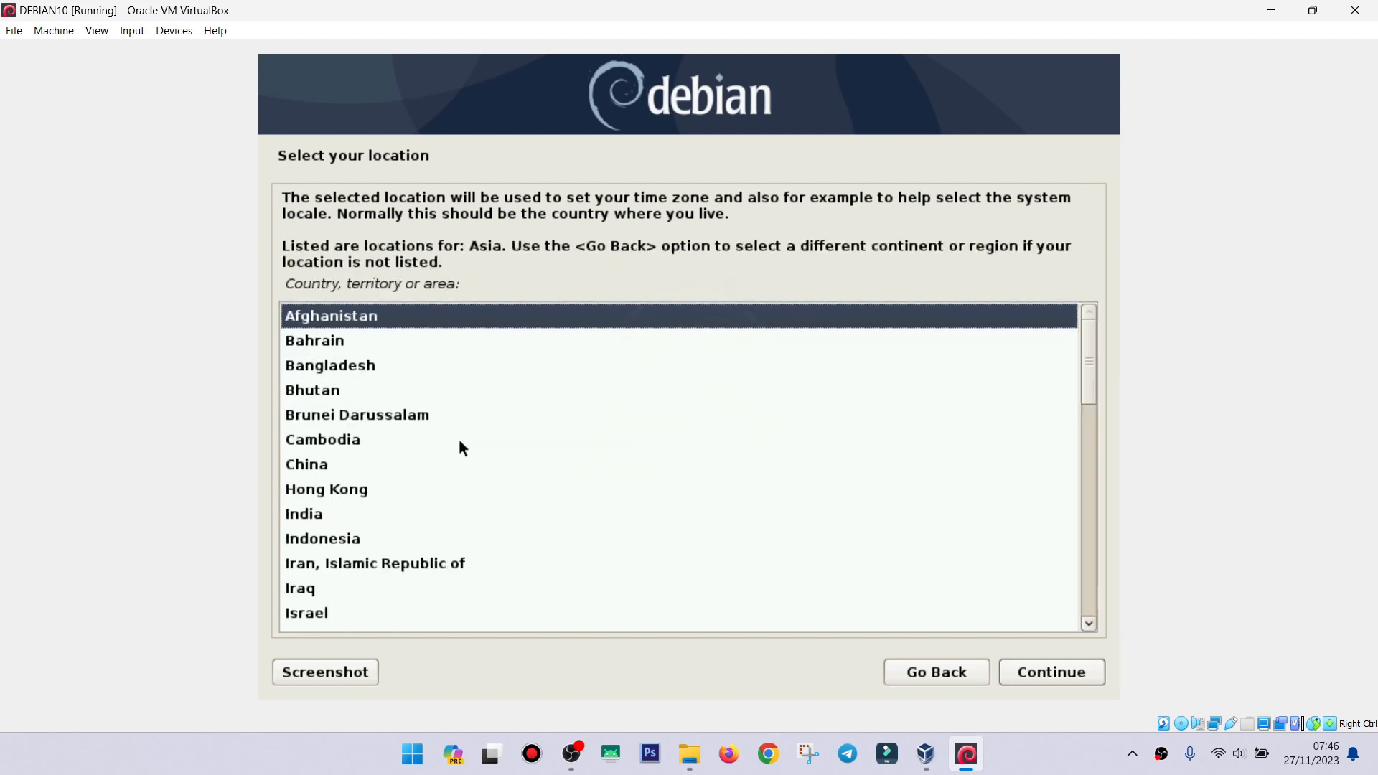
pyautogui.press('Down')
pyautogui.press('Down')
pyautogui.press('Down')
pyautogui.press('Down')
pyautogui.press('Down')
pyautogui.press('Down')
pyautogui.press('Down')
pyautogui.press('Down')
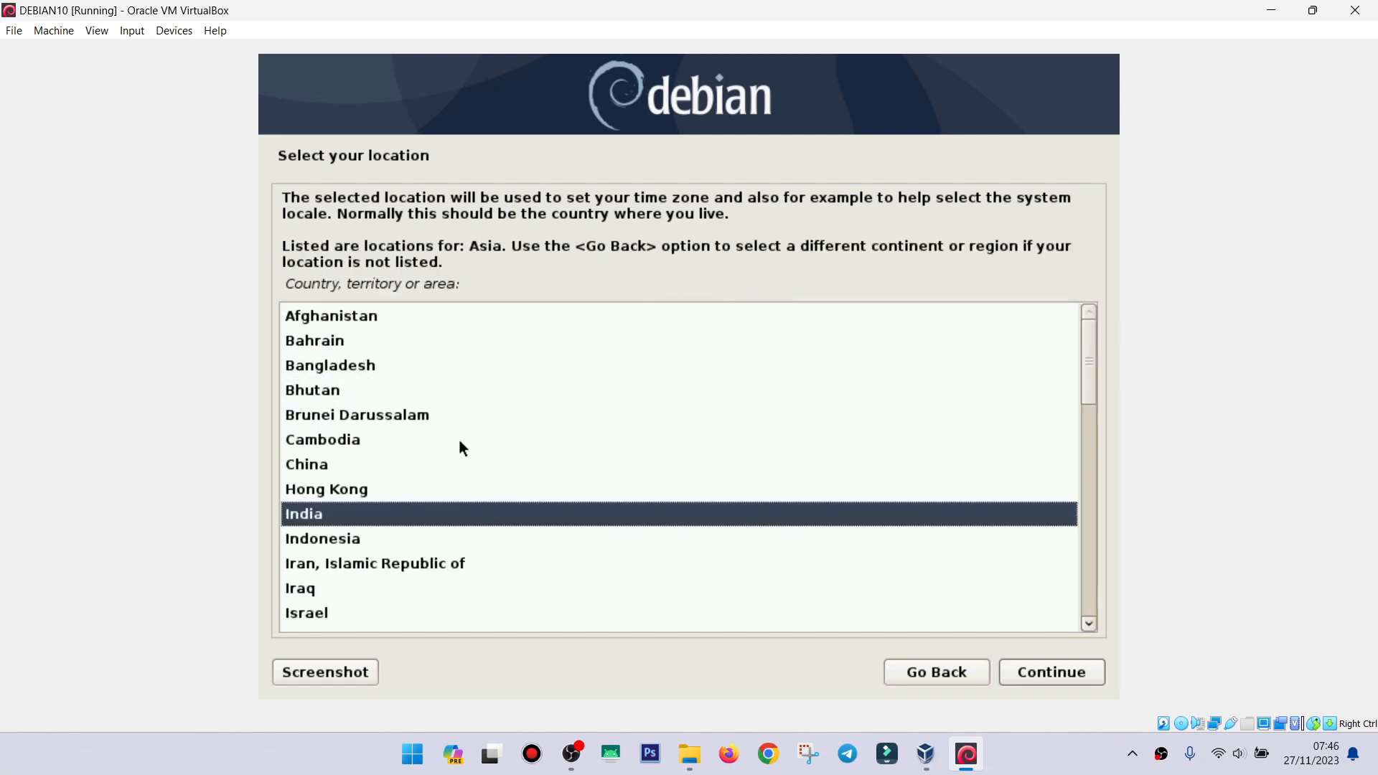
pyautogui.press('Down')
pyautogui.press('Return')
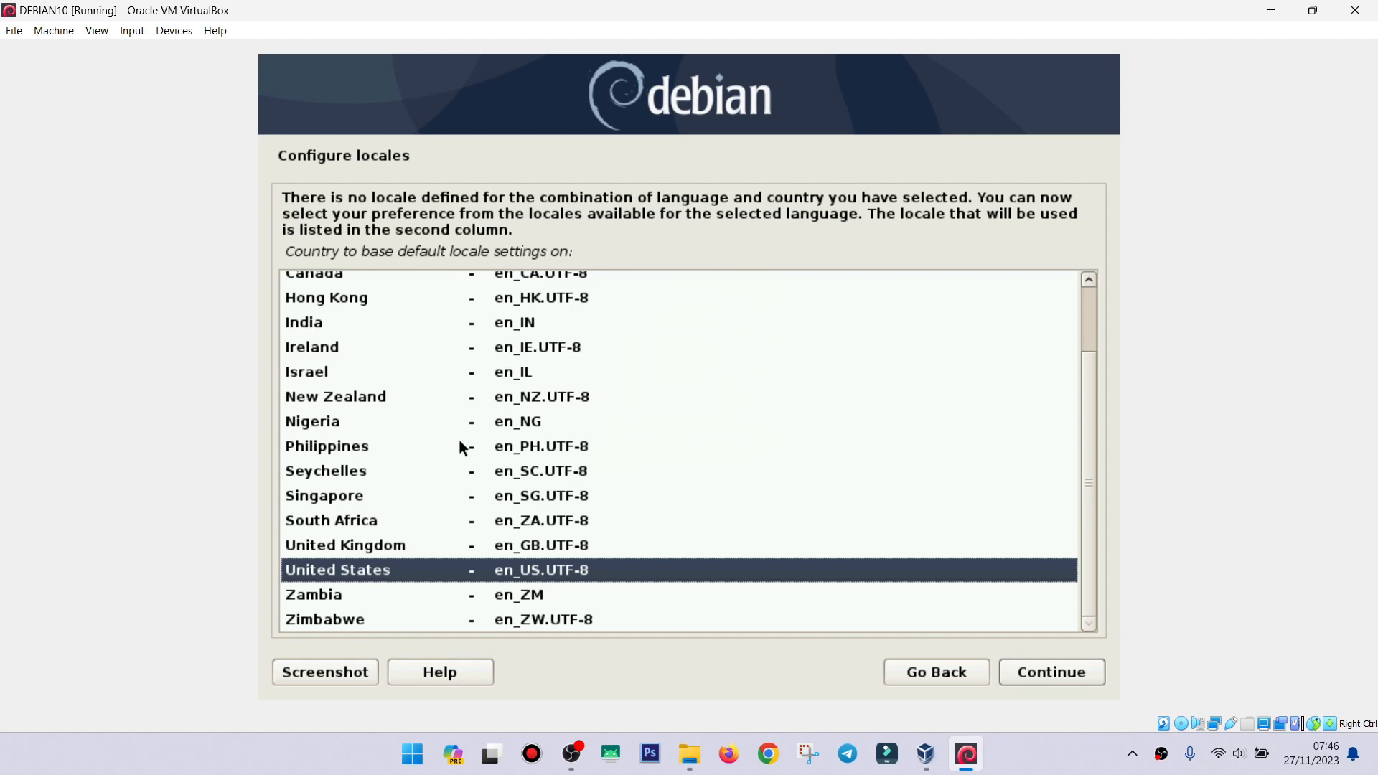
pyautogui.press('Return')
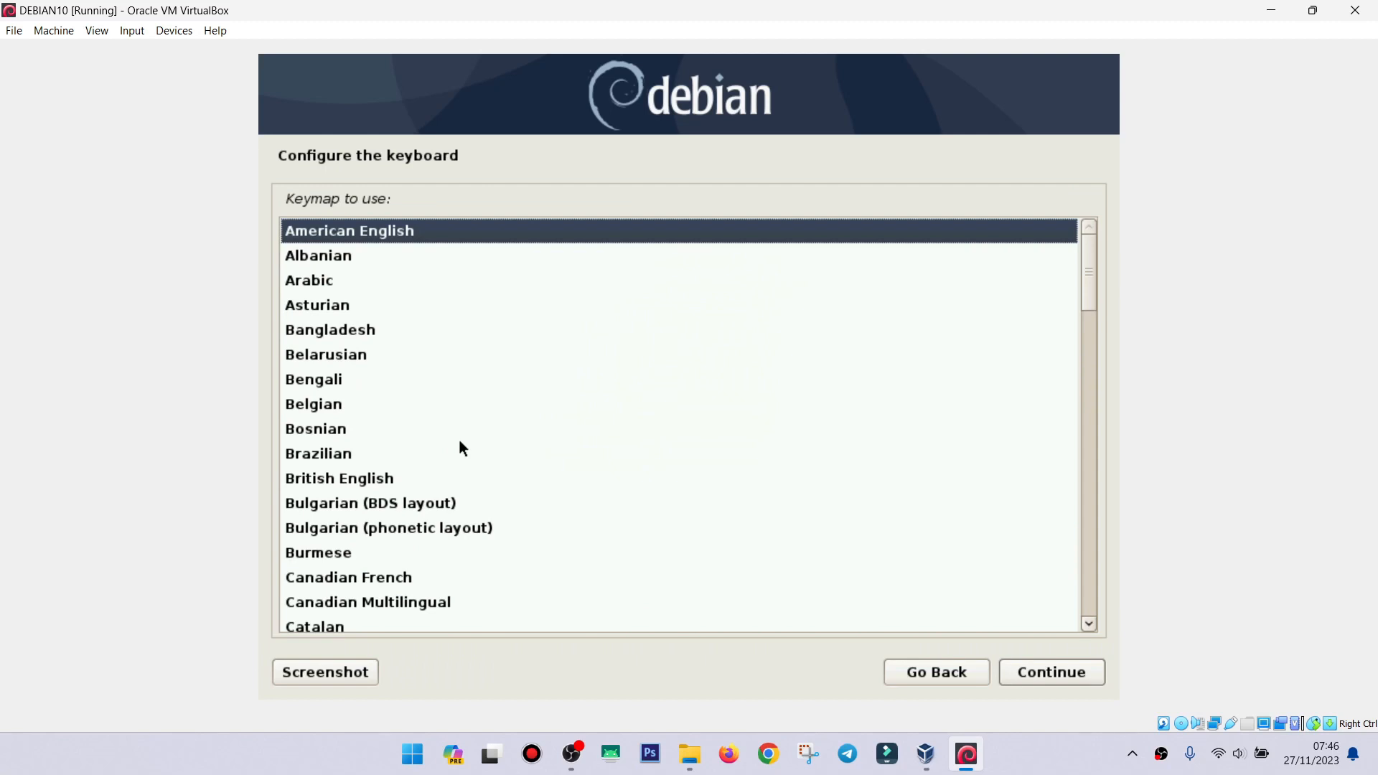
# Keep the American English keymap.
pyautogui.press('Return')
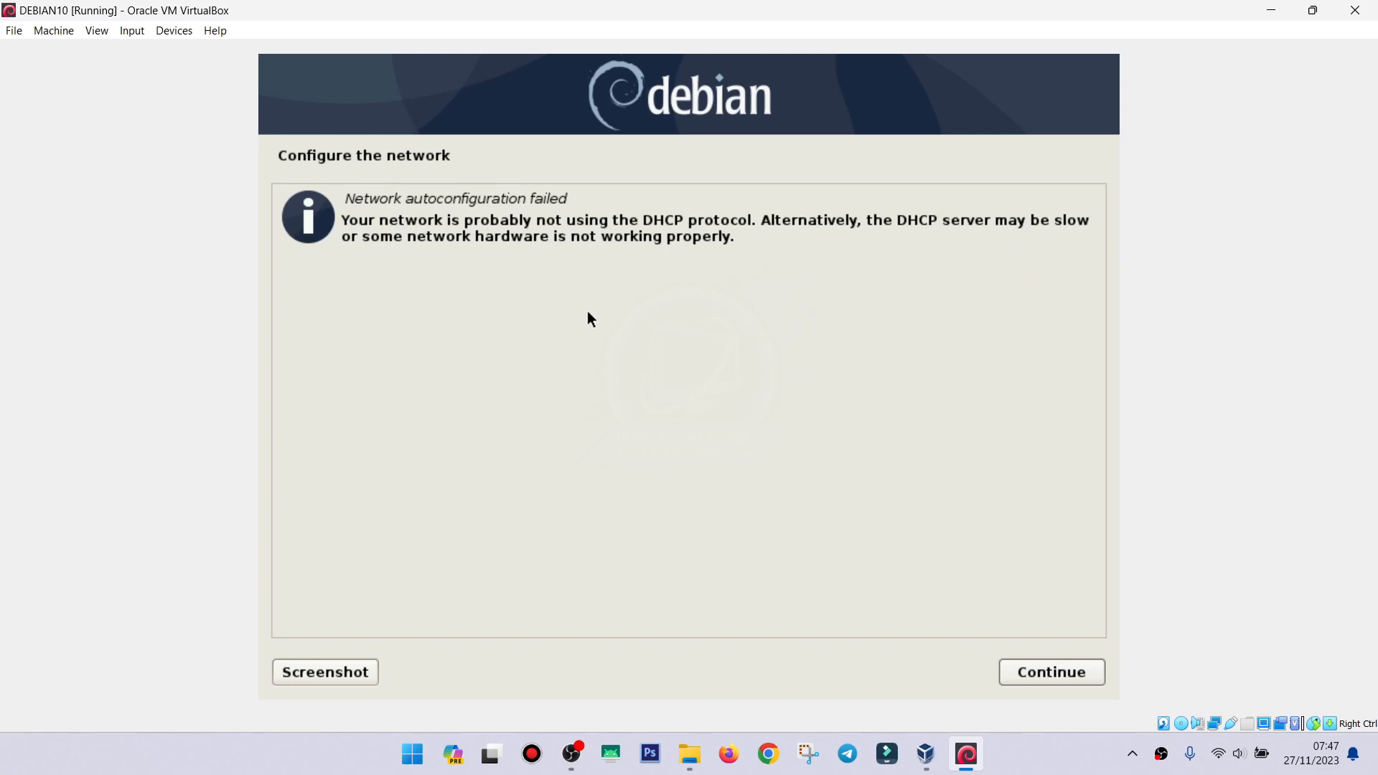
# Acknowledge the autoconfiguration failure and choose 'Do not configure the network at this time'.
pyautogui.click(1035, 671)
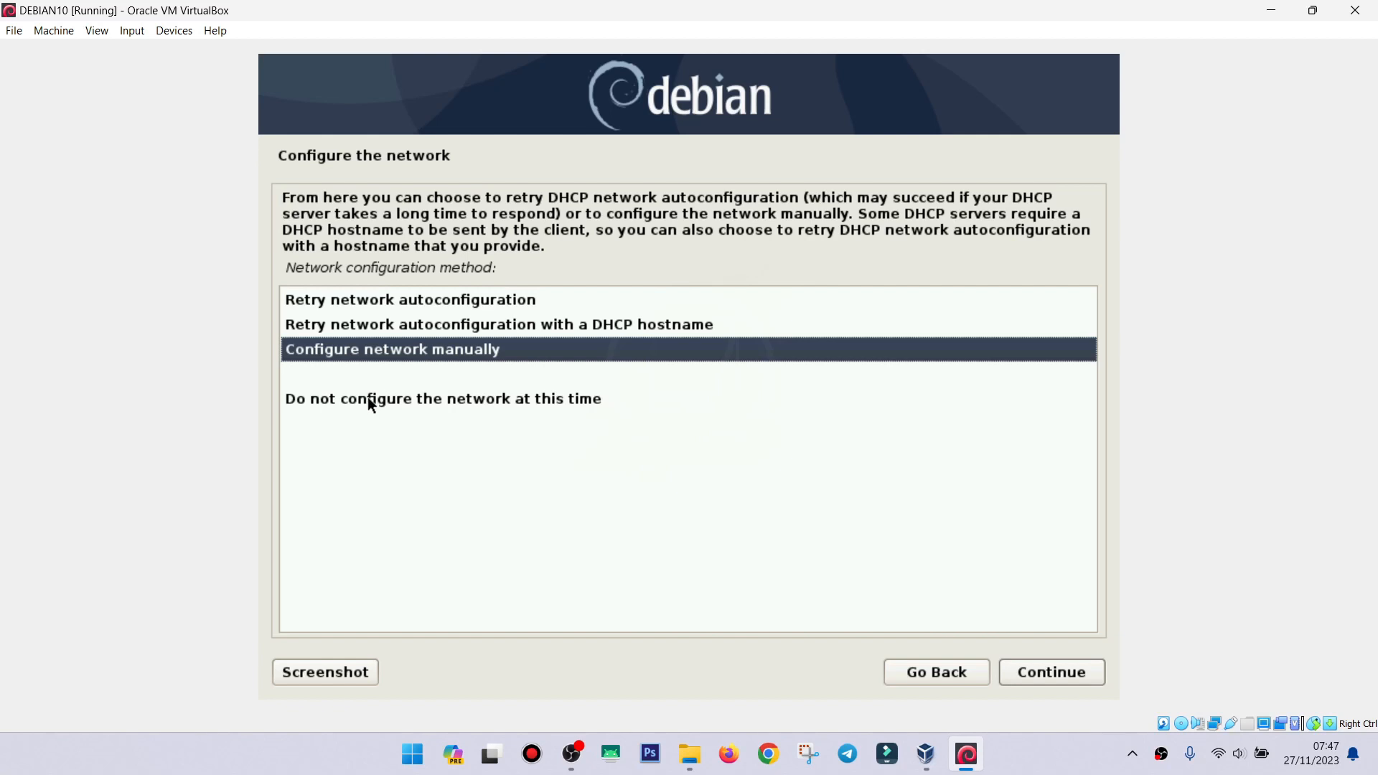
pyautogui.press('Down')
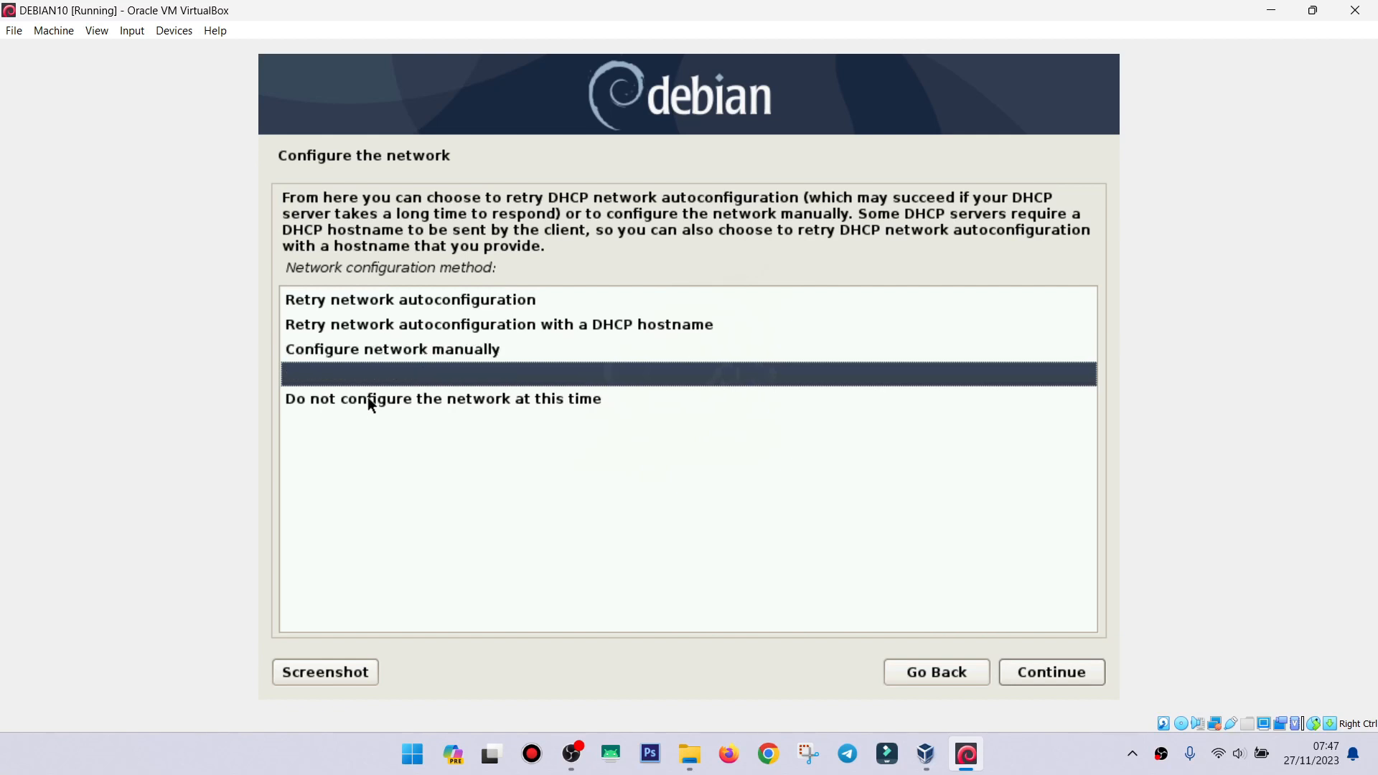
pyautogui.press('Down')
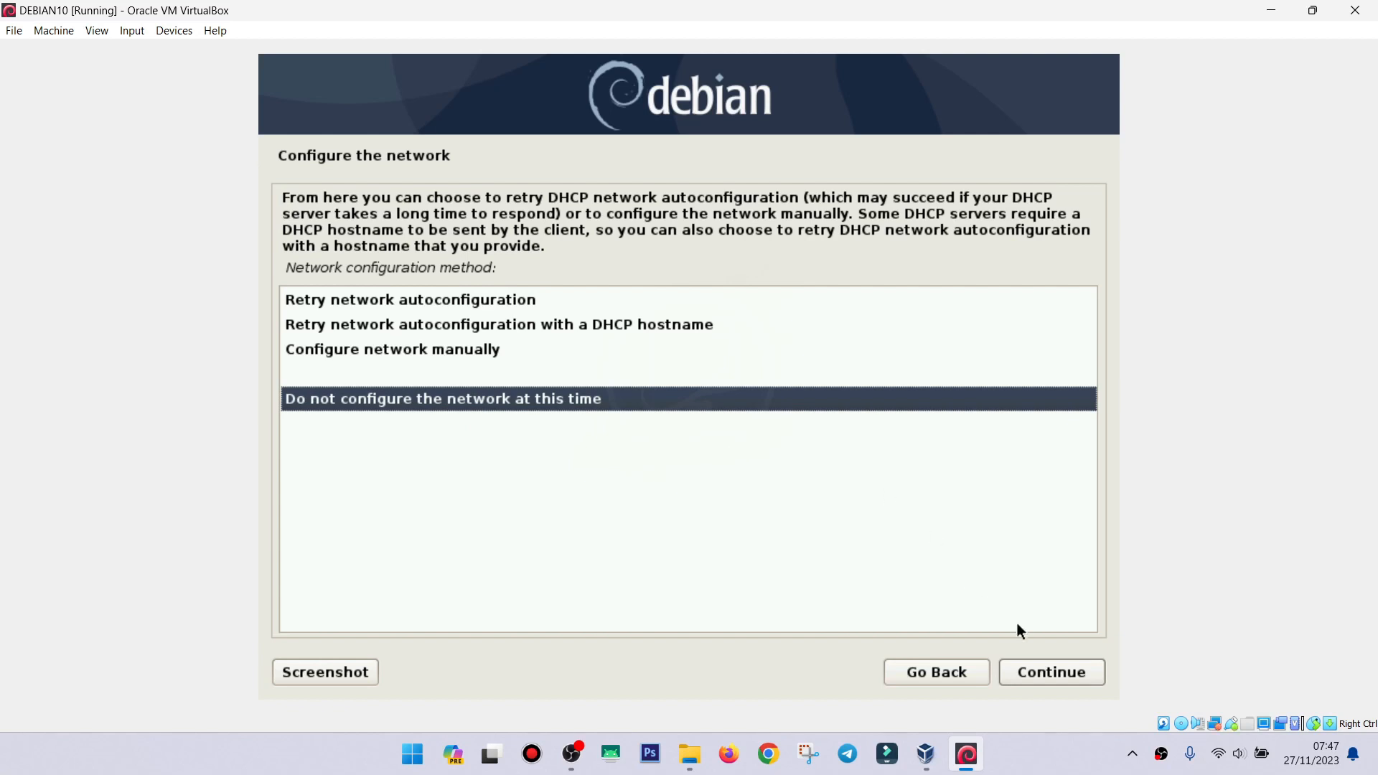
pyautogui.click(1086, 676)
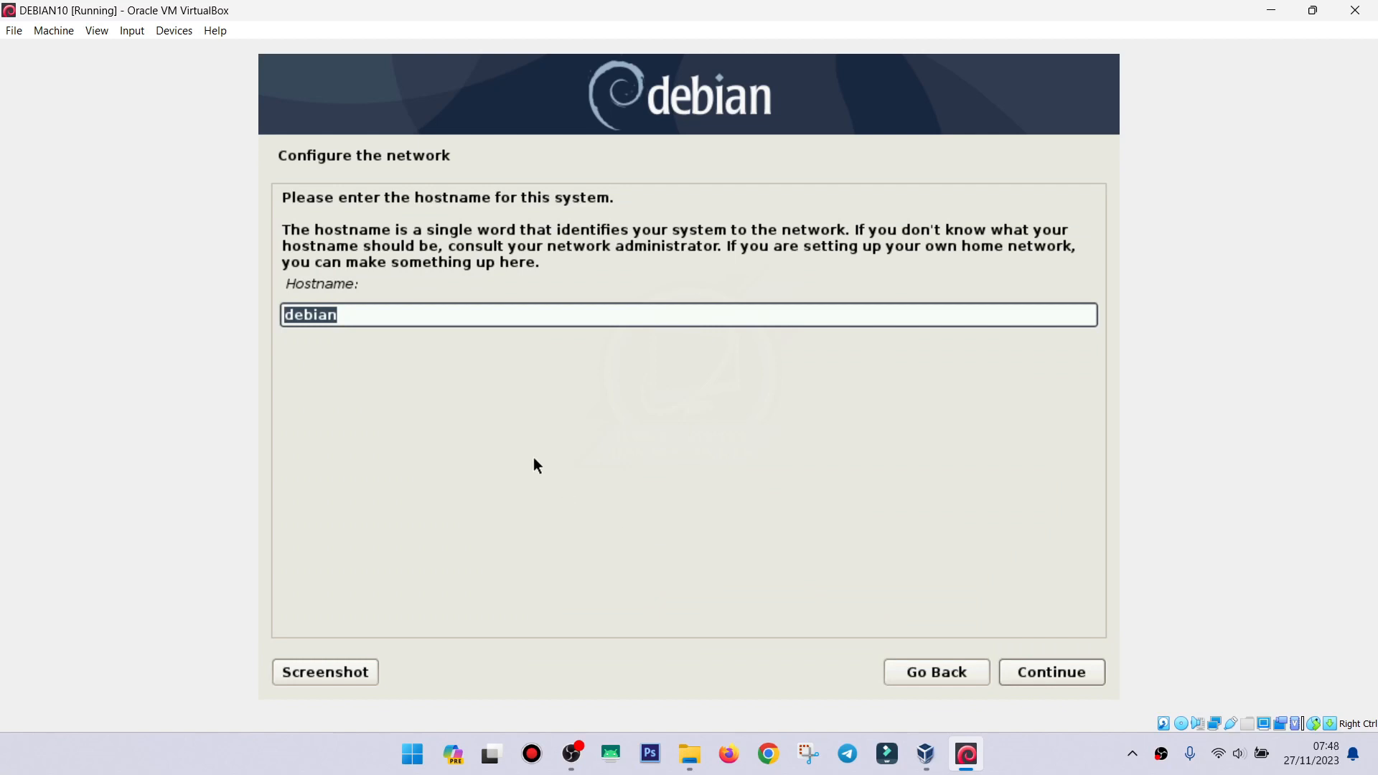
# Enter a custom hostname in place of debian and continue.
pyautogui.write('nurwahid')
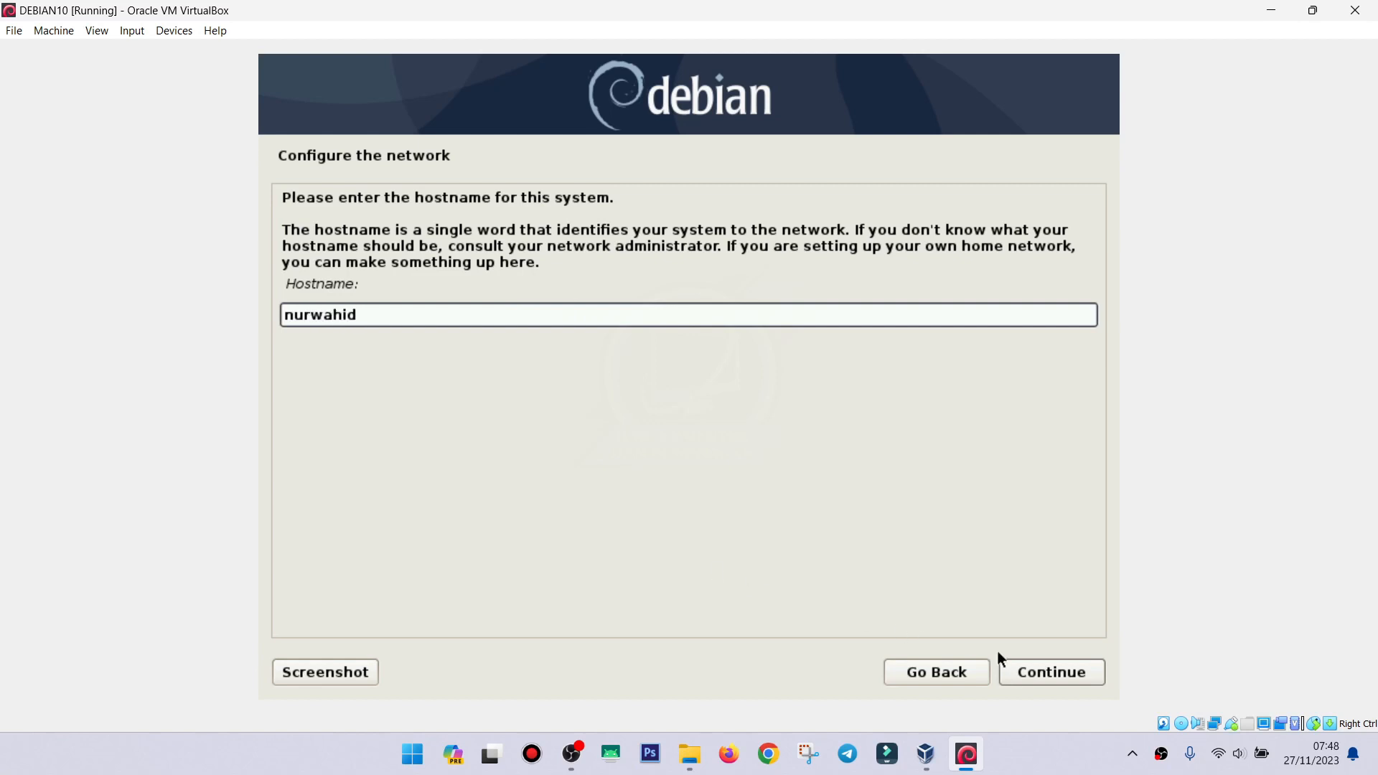
pyautogui.click(1032, 669)
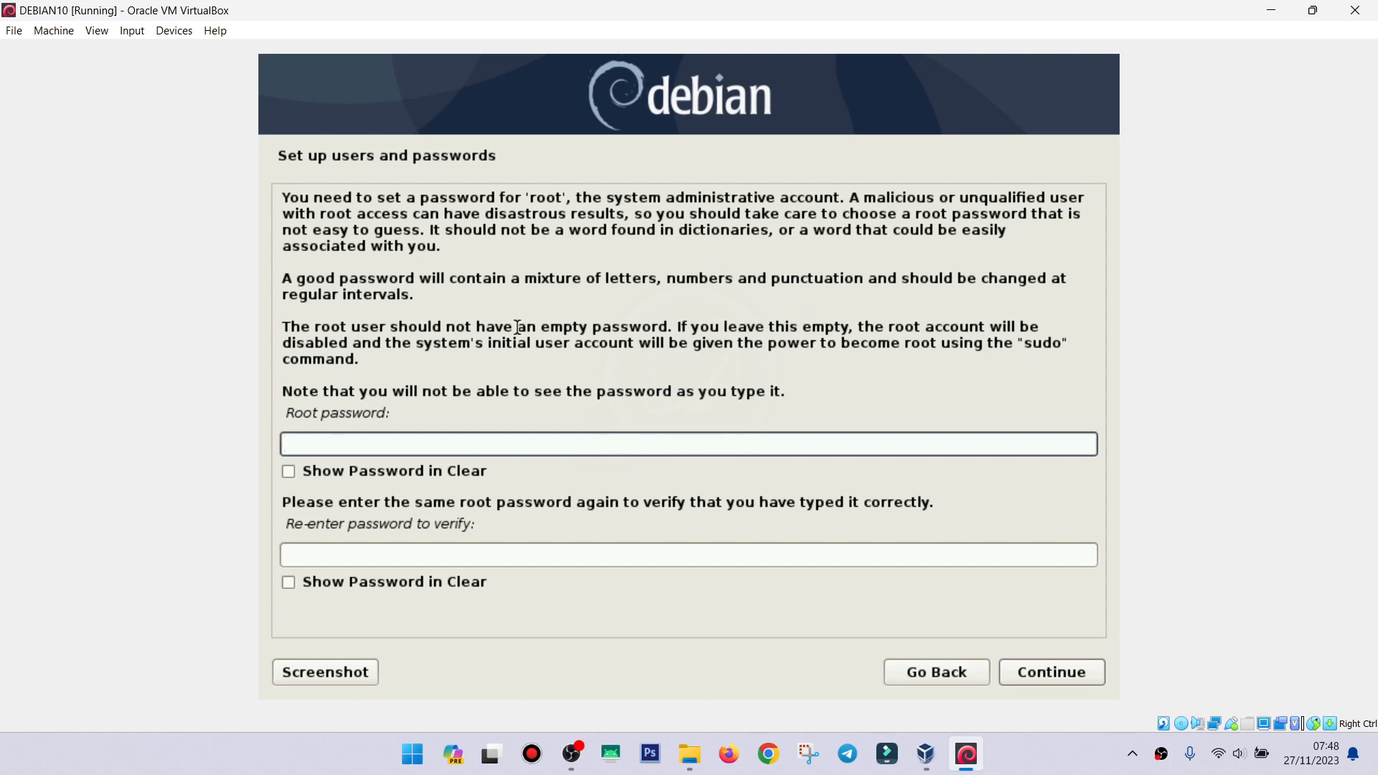
# Enter the root password in both password fields and continue.
pyautogui.moveTo(521, 200); pyautogui.dragTo(577, 200)
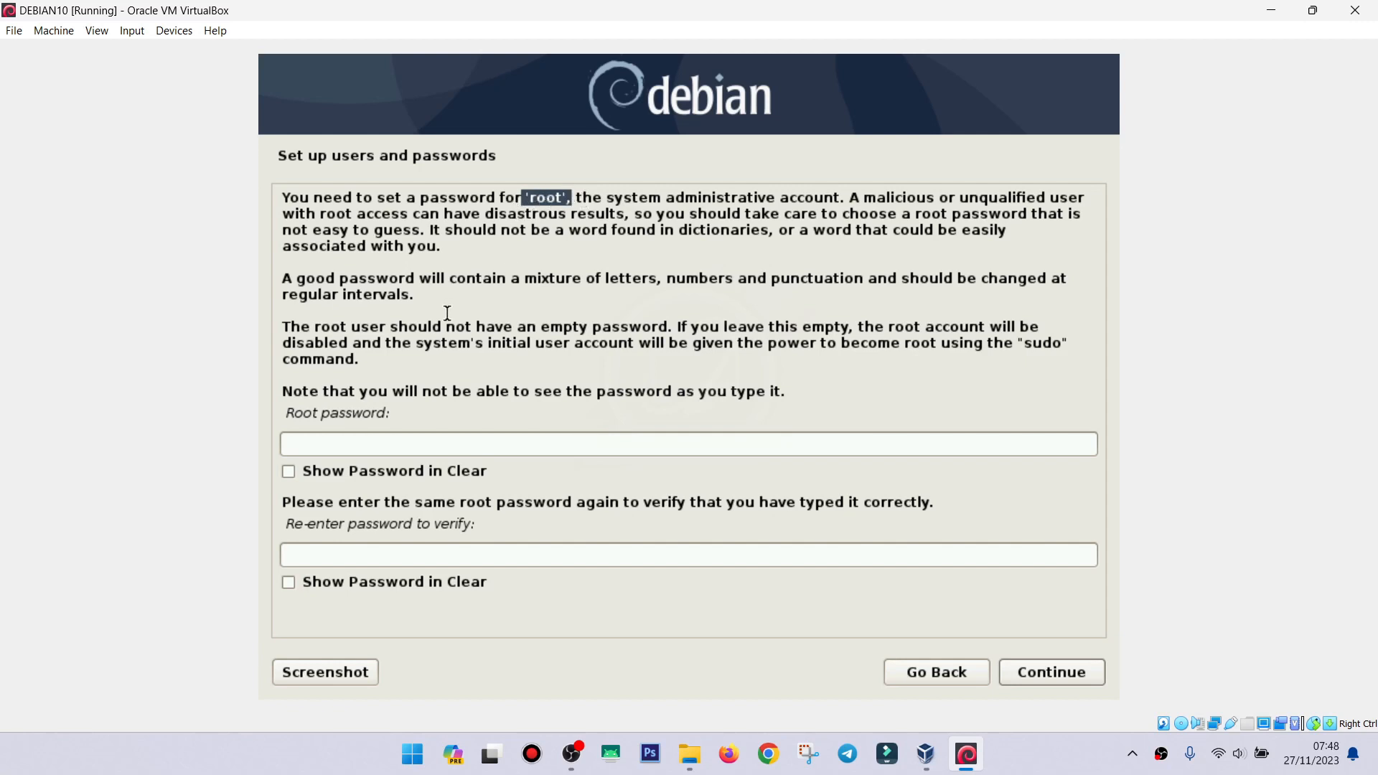
pyautogui.click(348, 439)
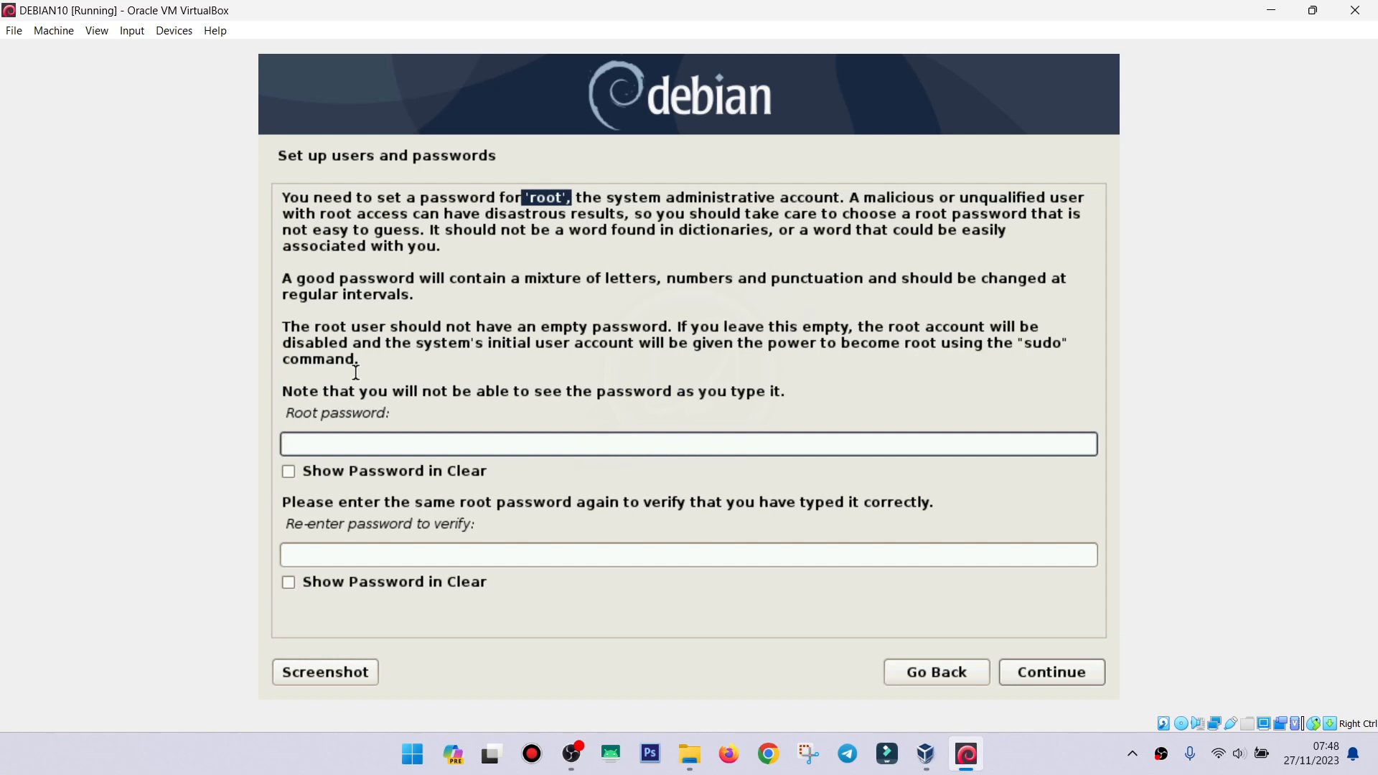
pyautogui.write('root')
pyautogui.click(322, 546)
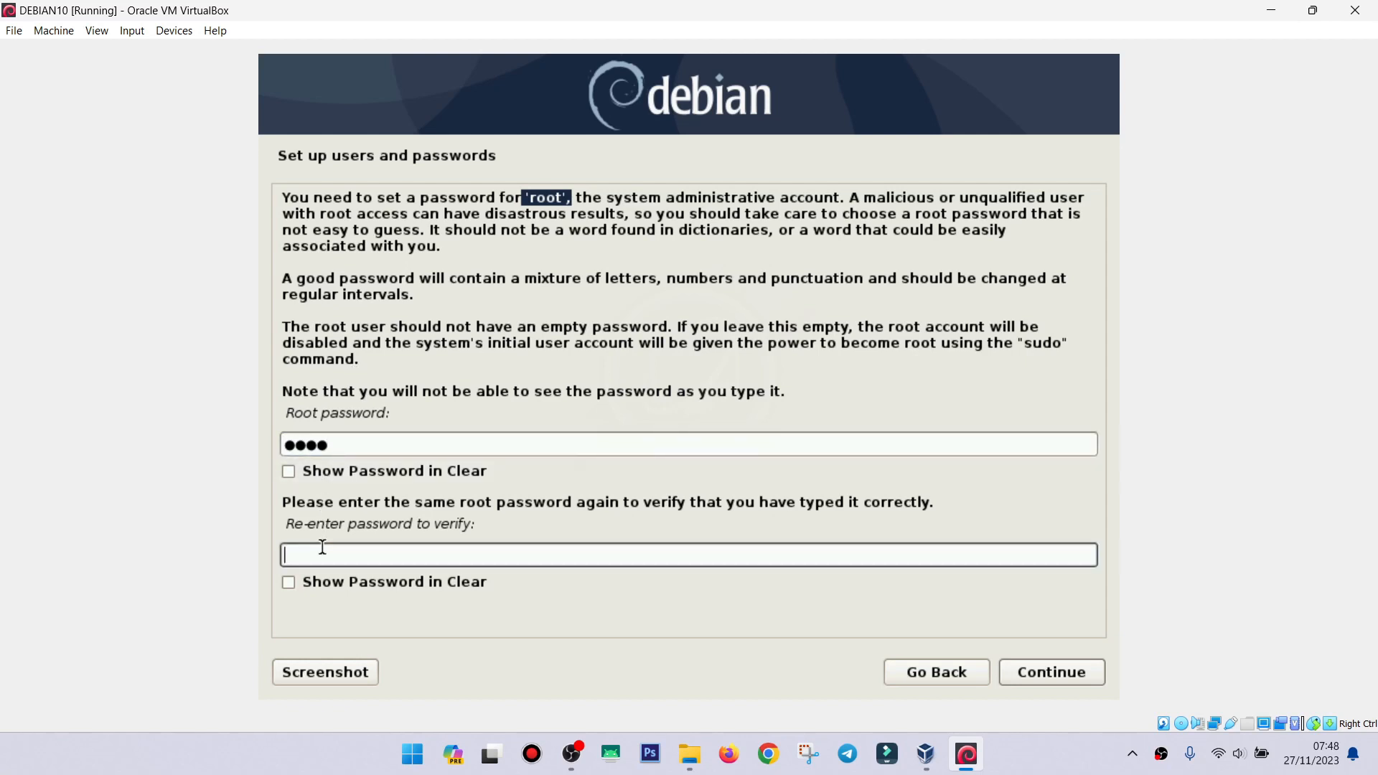
pyautogui.write('root')
pyautogui.click(1052, 675)
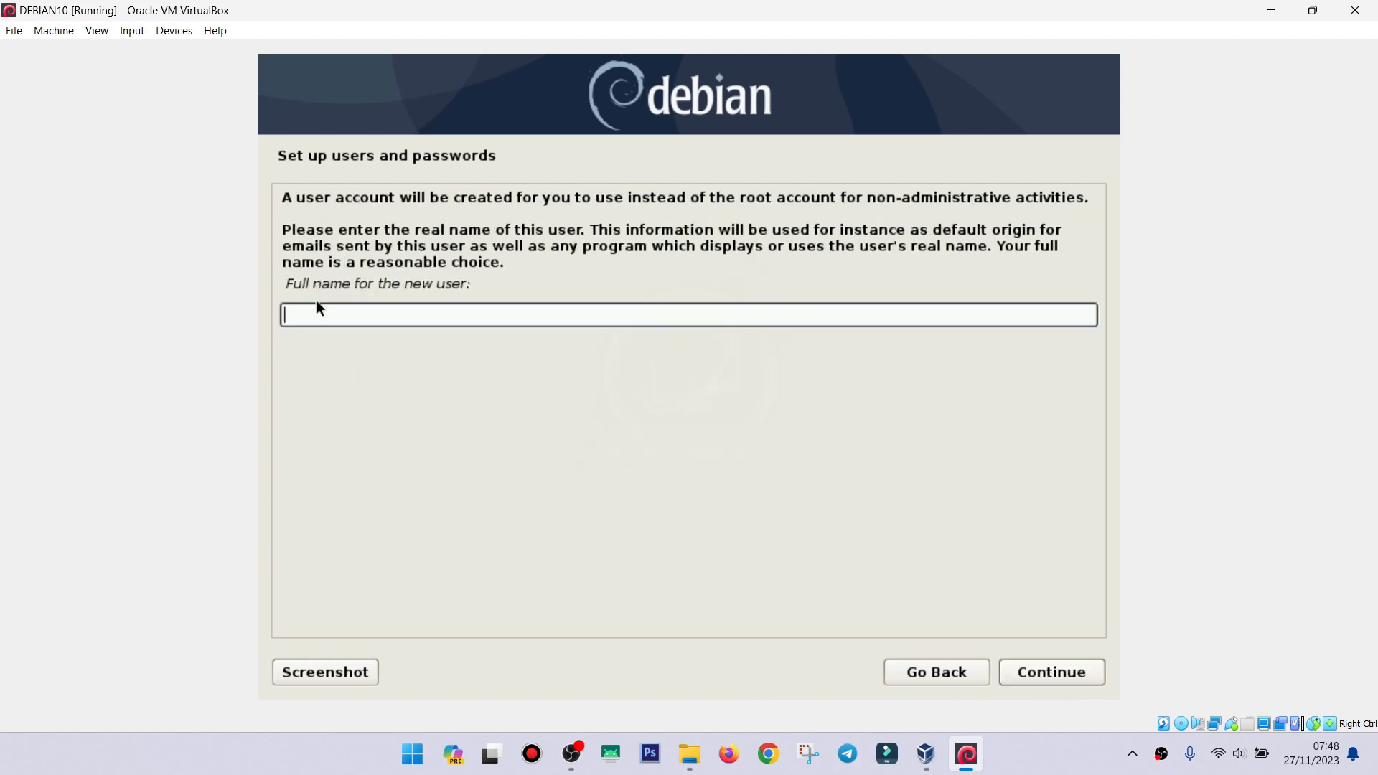
# Enter the user's full name, then edit the username into one lowercase word without spaces.
pyautogui.write('nur wahid')
pyautogui.click(1052, 673)
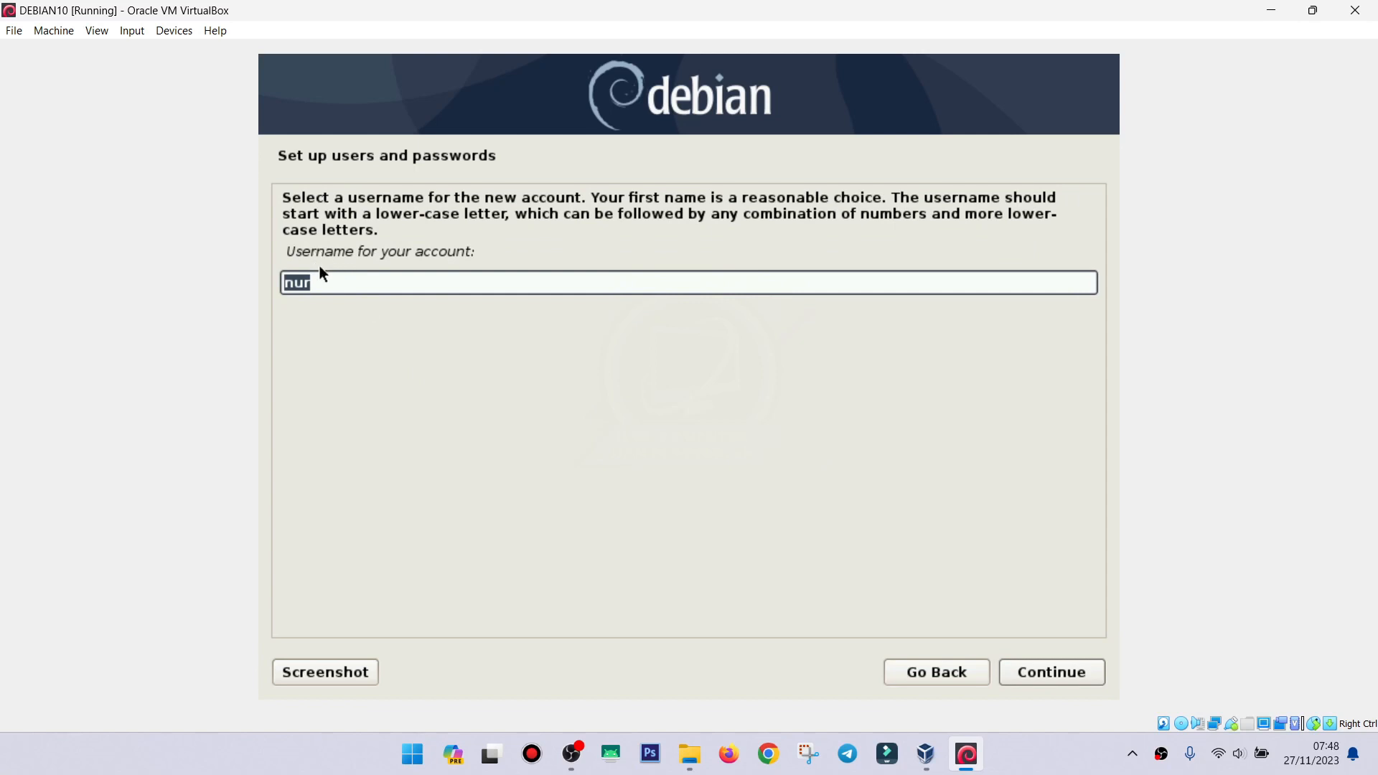
pyautogui.click(320, 283)
pyautogui.write('wahid')
pyautogui.press('Left')
pyautogui.press('Left')
pyautogui.press('Left')
pyautogui.press('Left')
pyautogui.press('Left')
pyautogui.press('BackSpace')
pyautogui.click(1046, 674)
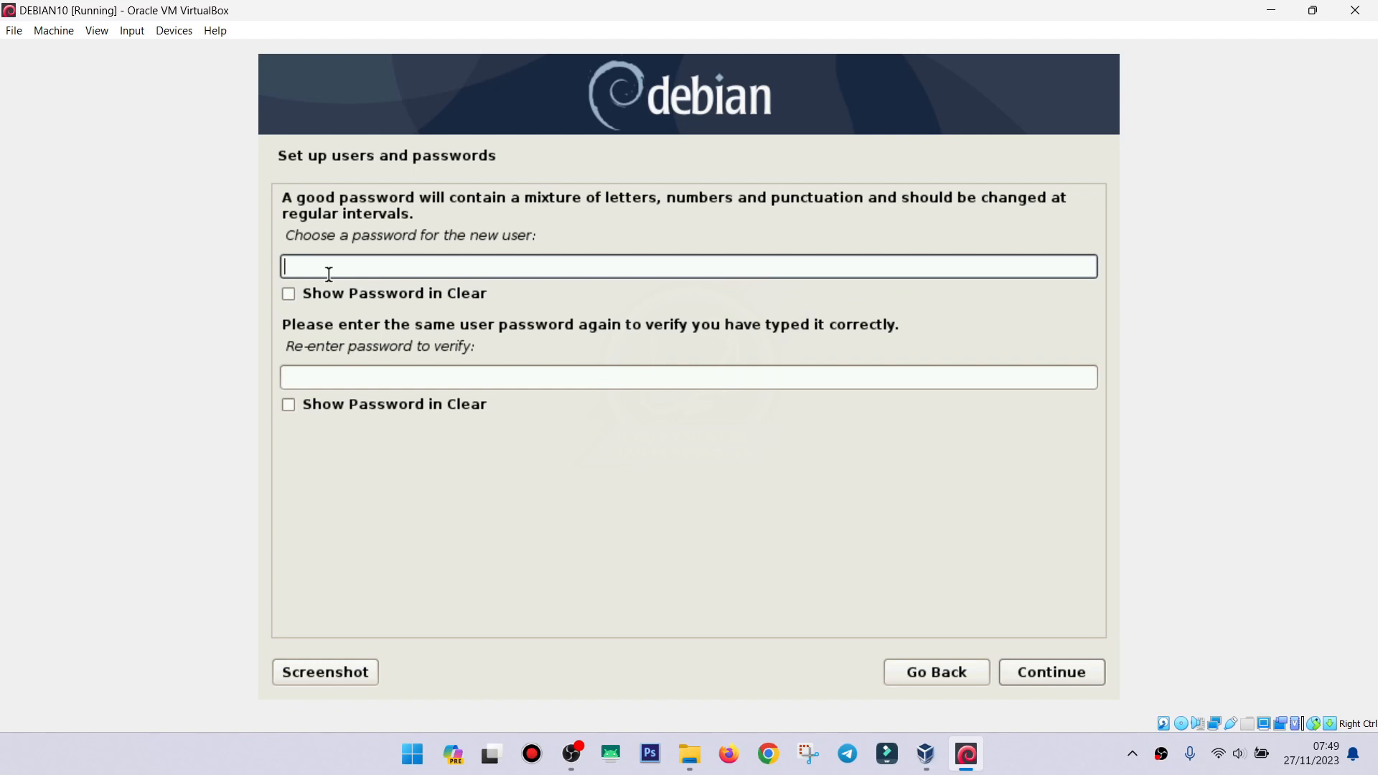
# Type the user password in both fields and continue.
pyautogui.write('aaaaaa')
pyautogui.click(336, 379)
pyautogui.write('aa')
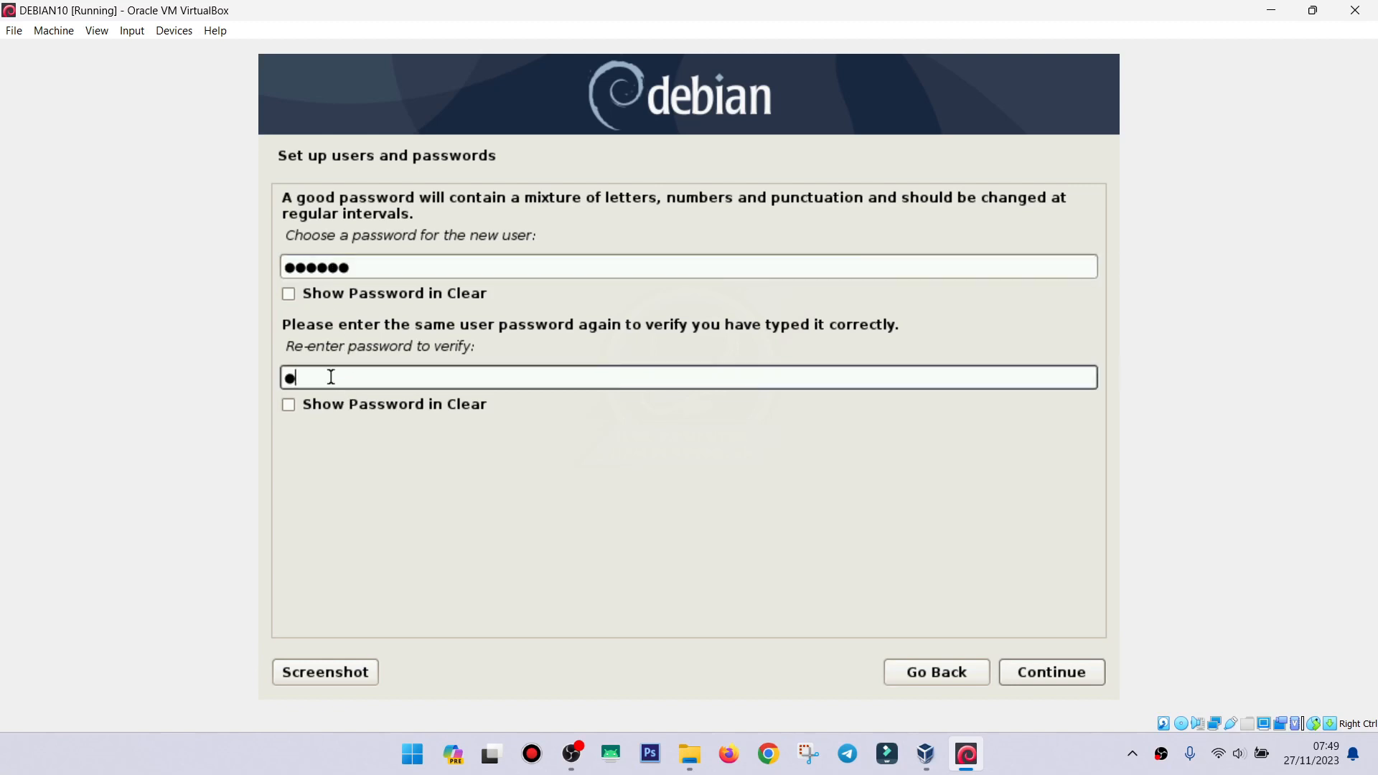
pyautogui.write('aaaa')
pyautogui.click(1056, 672)
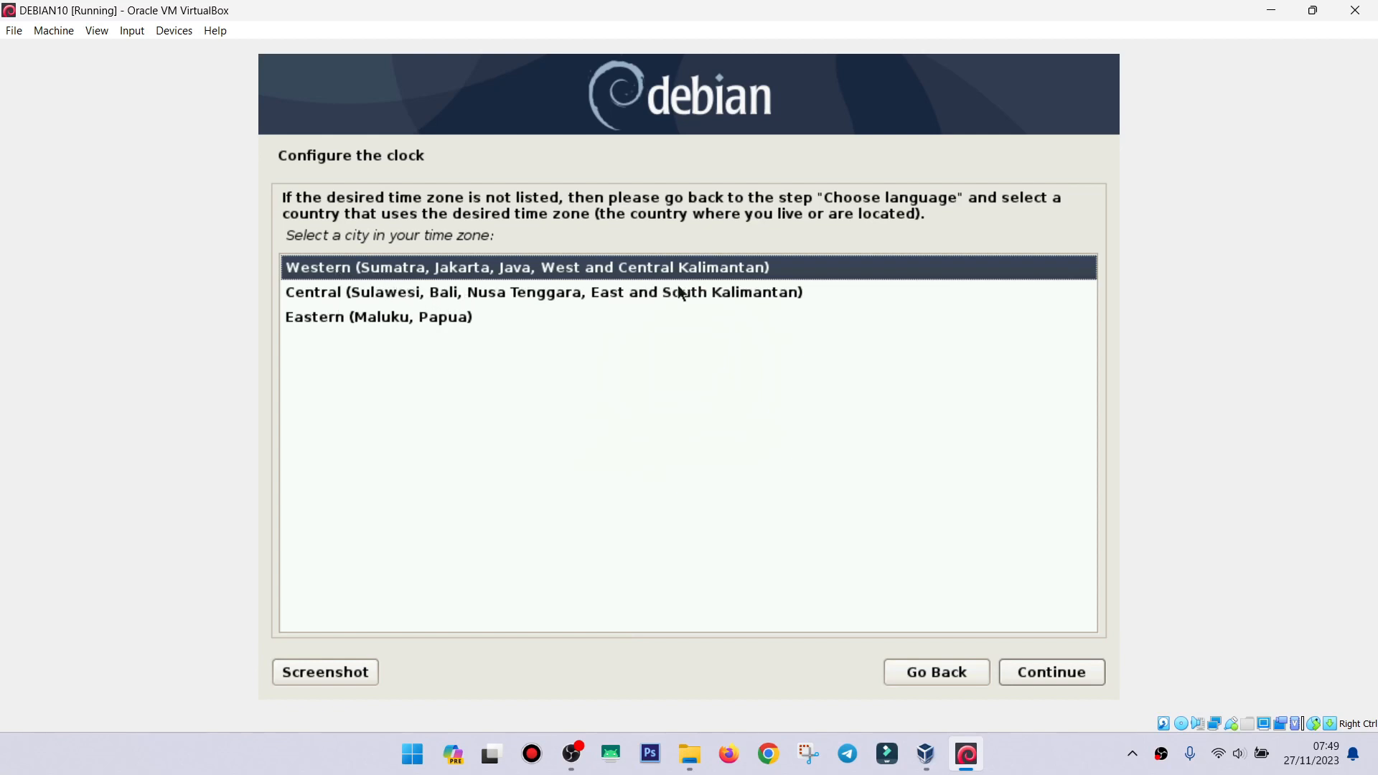
# Pick the Western (Sumatra, Jakarta, Java, West and Central Kalimantan) time zone and continue.
pyautogui.click(393, 268)
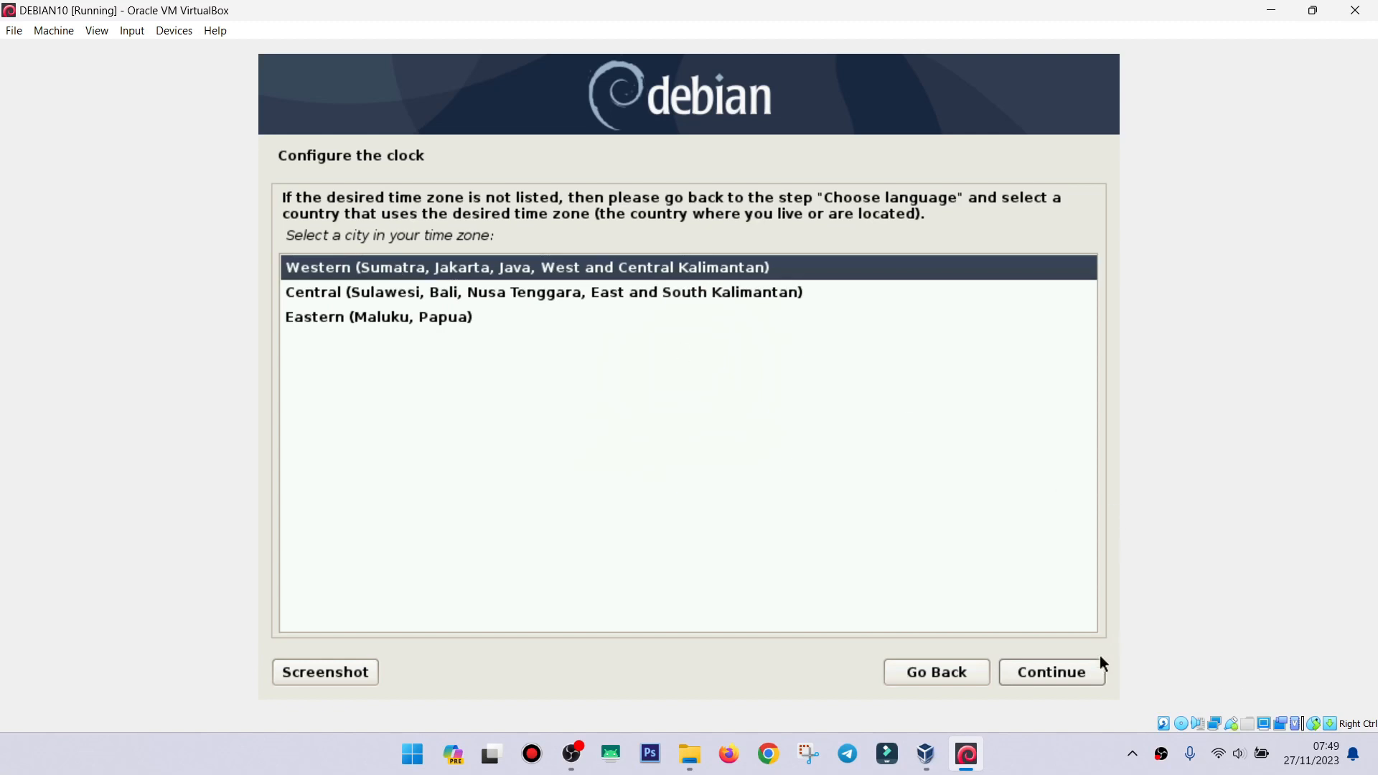
pyautogui.click(1052, 671)
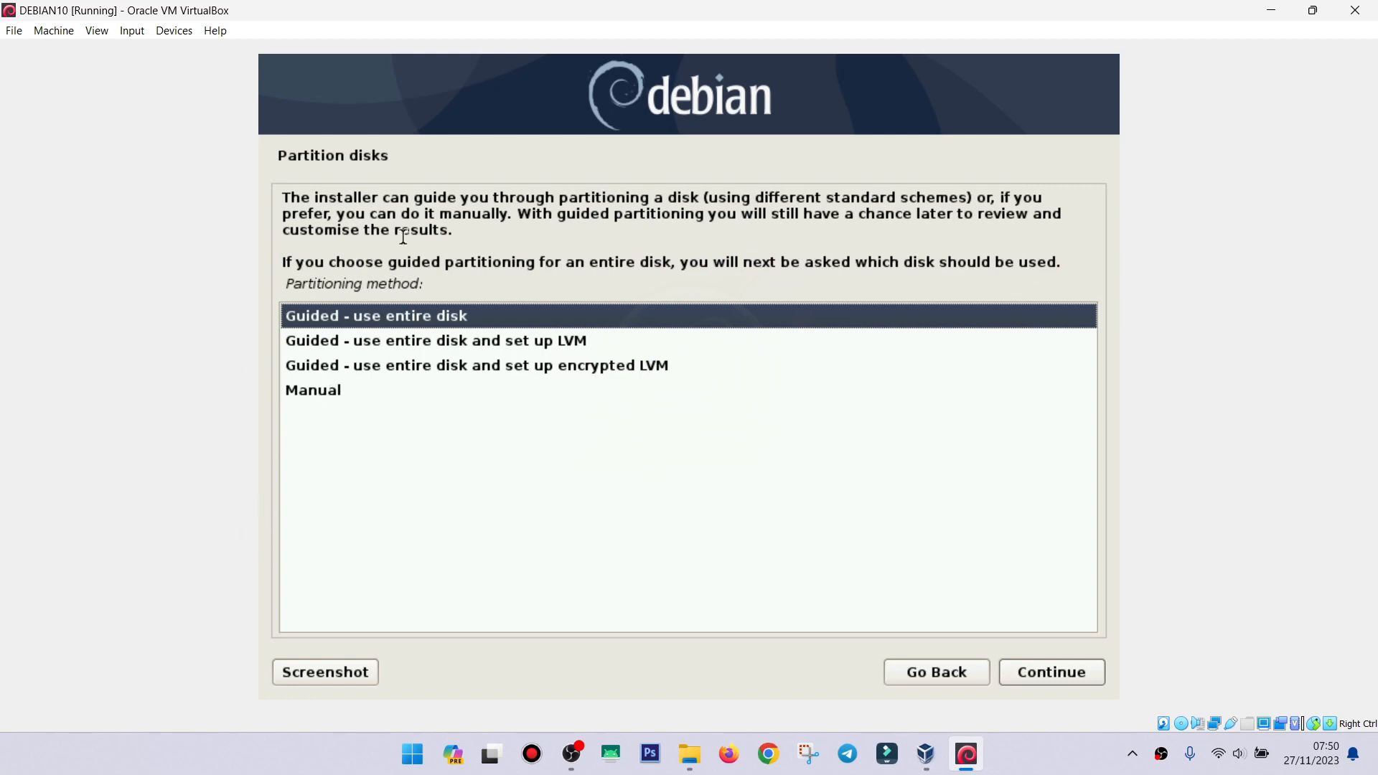
# Use guided partitioning on the whole 34.4 GB VBOX disk with all files in one partition.
pyautogui.press('Down')
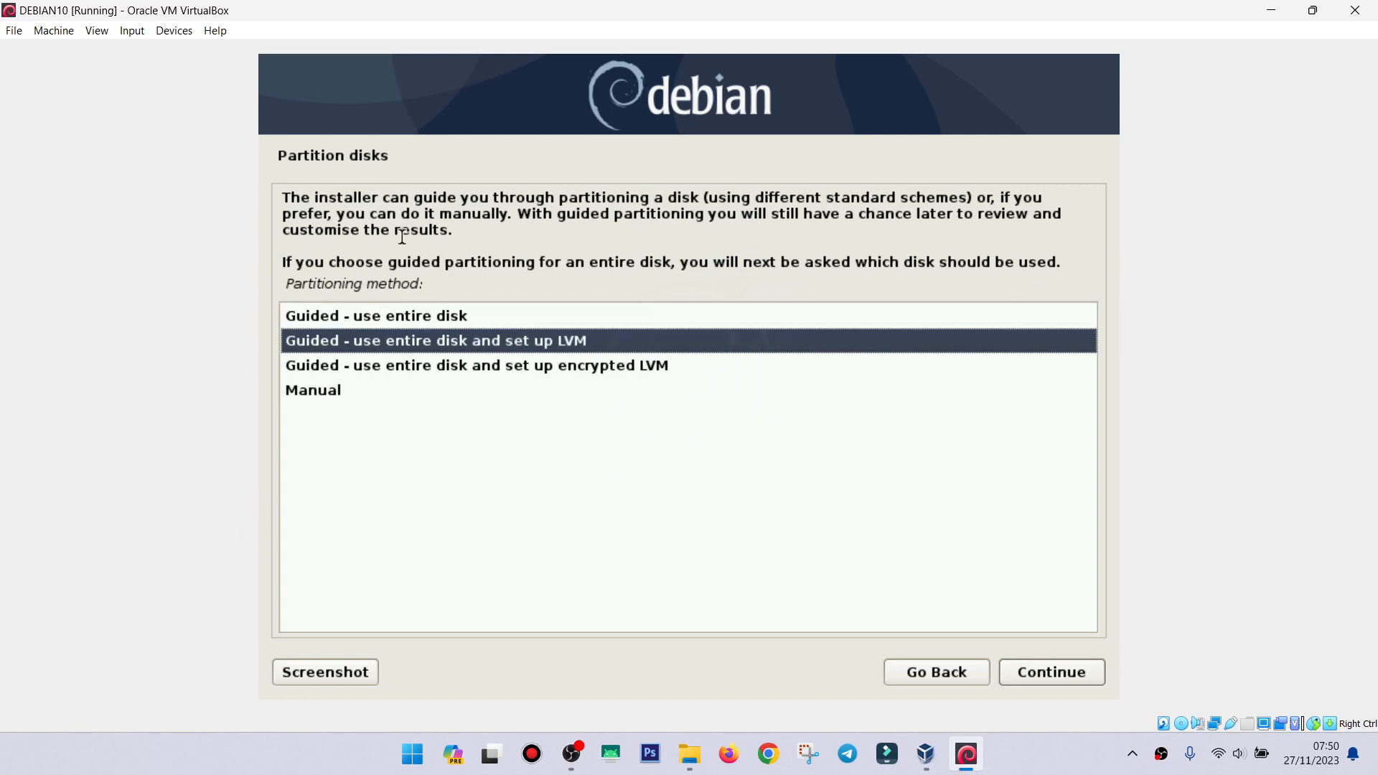
pyautogui.press('Up')
pyautogui.press('Down')
pyautogui.press('Down')
pyautogui.press('Down')
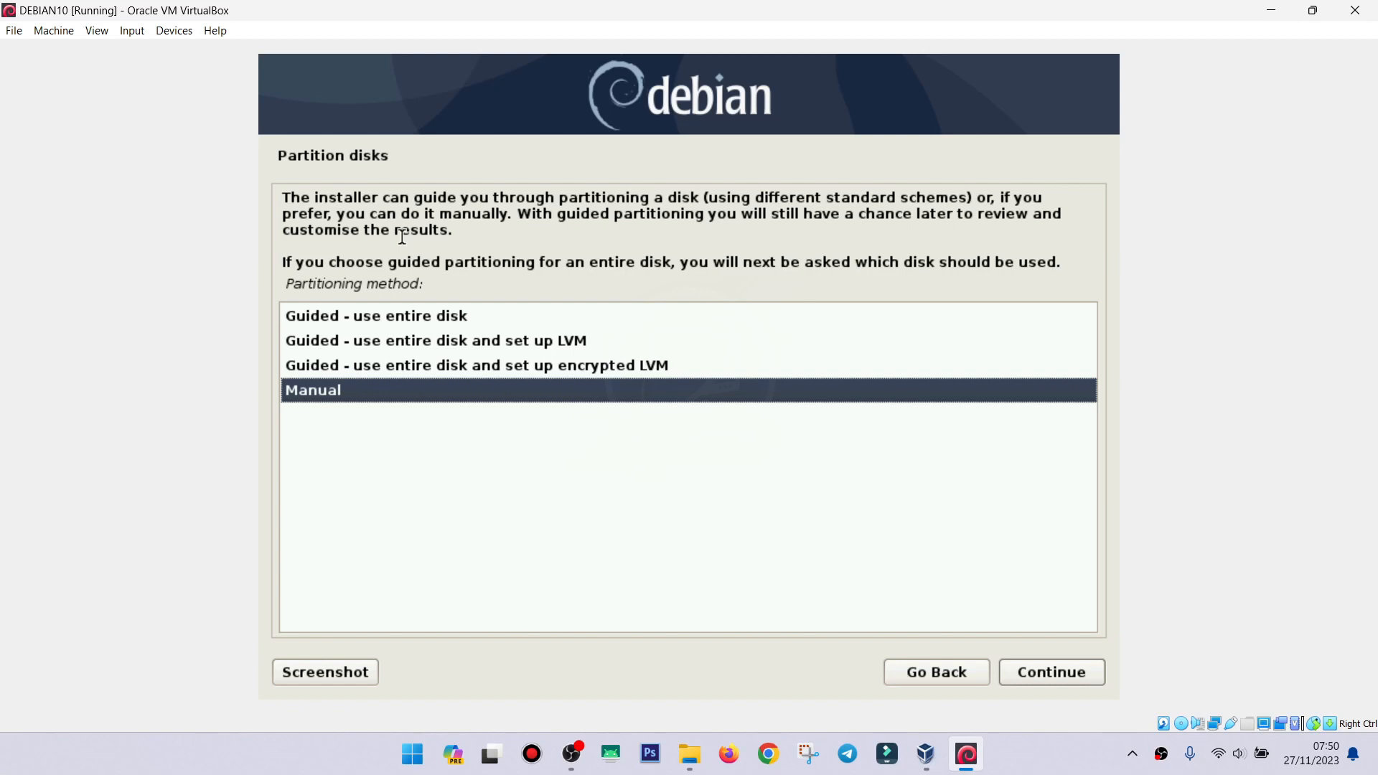
pyautogui.press('Up')
pyautogui.press('Up')
pyautogui.press('Up')
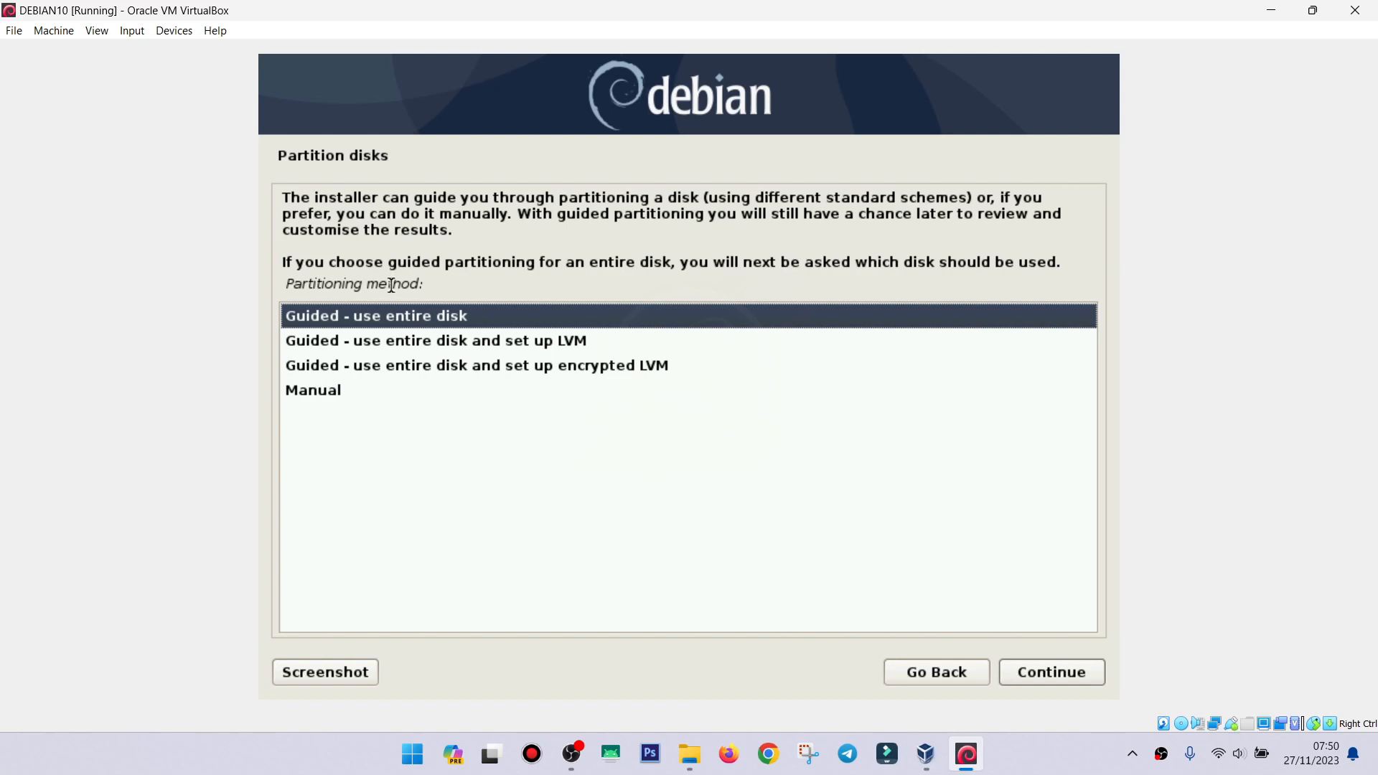
pyautogui.doubleClick(488, 324)
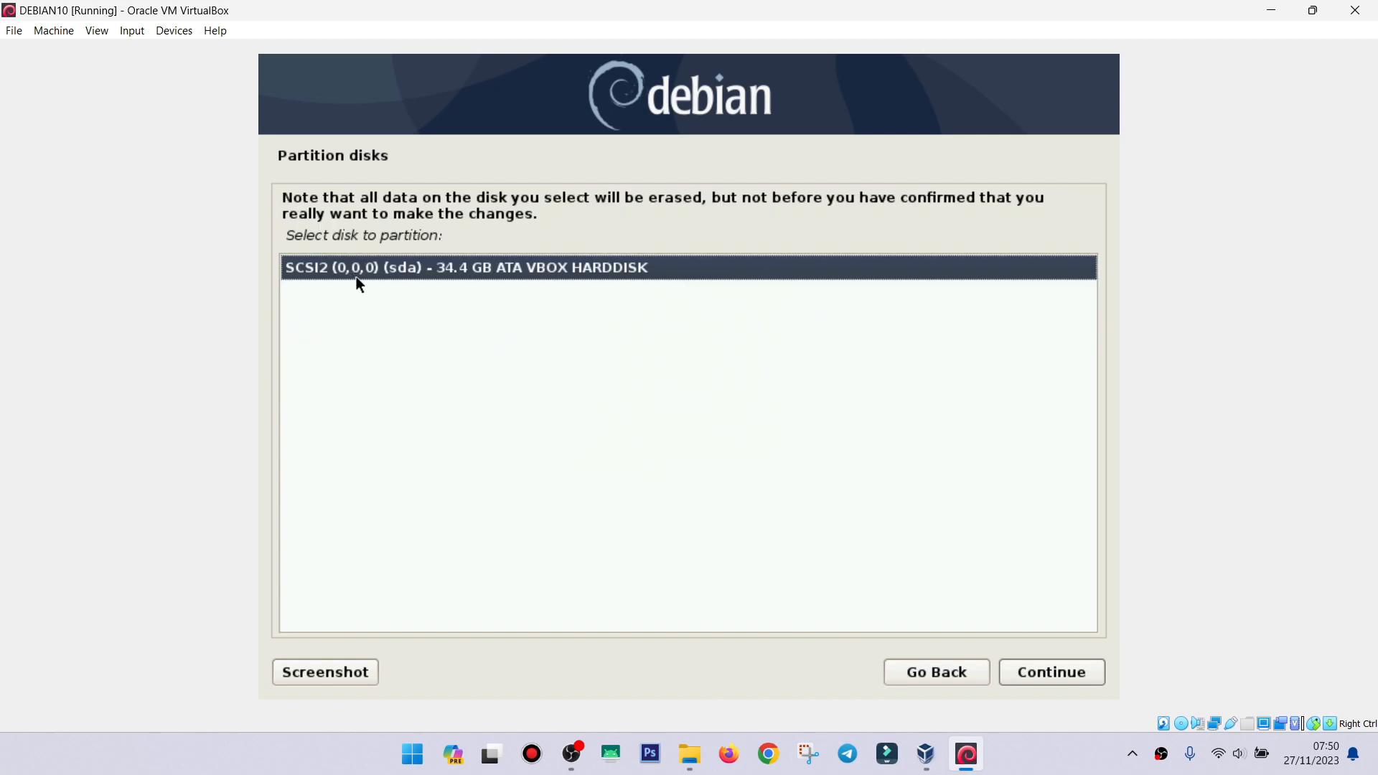
pyautogui.doubleClick(385, 282)
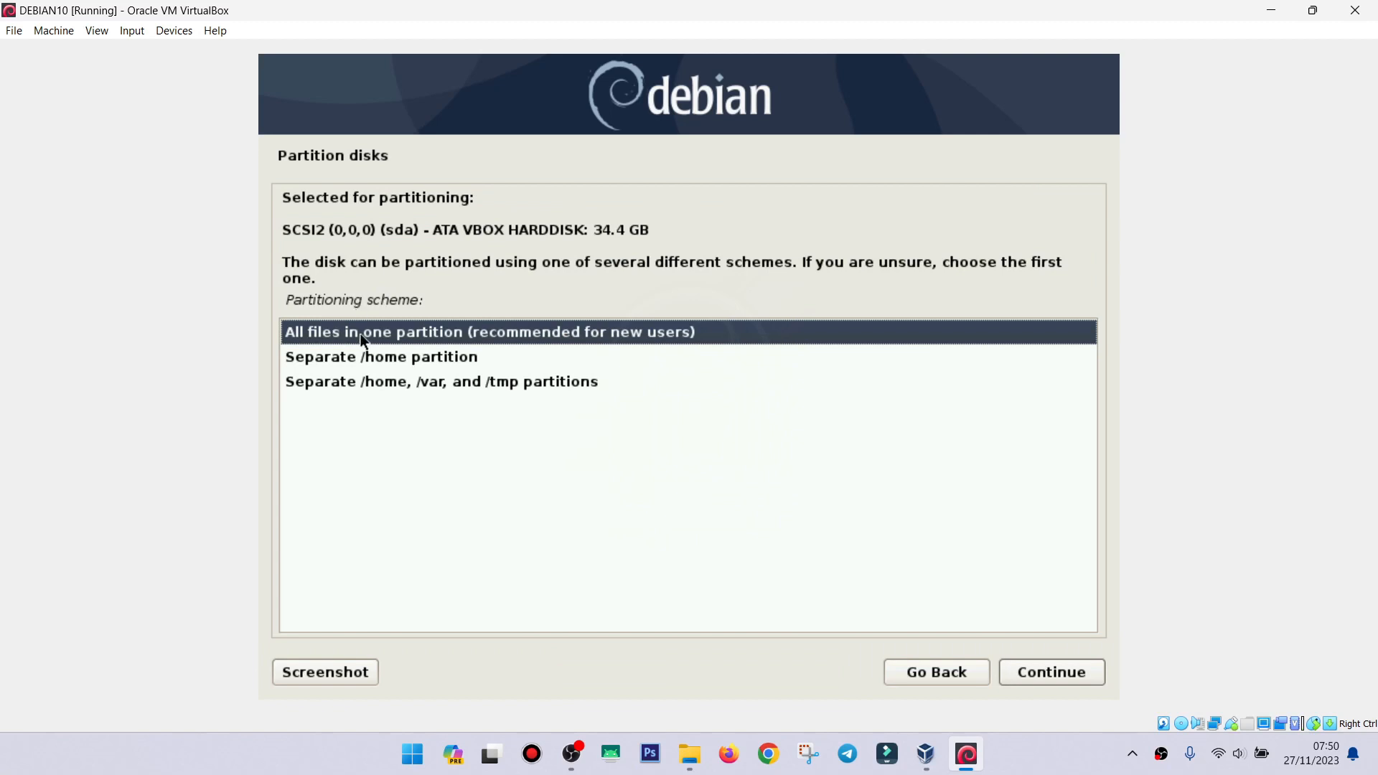
pyautogui.doubleClick(437, 344)
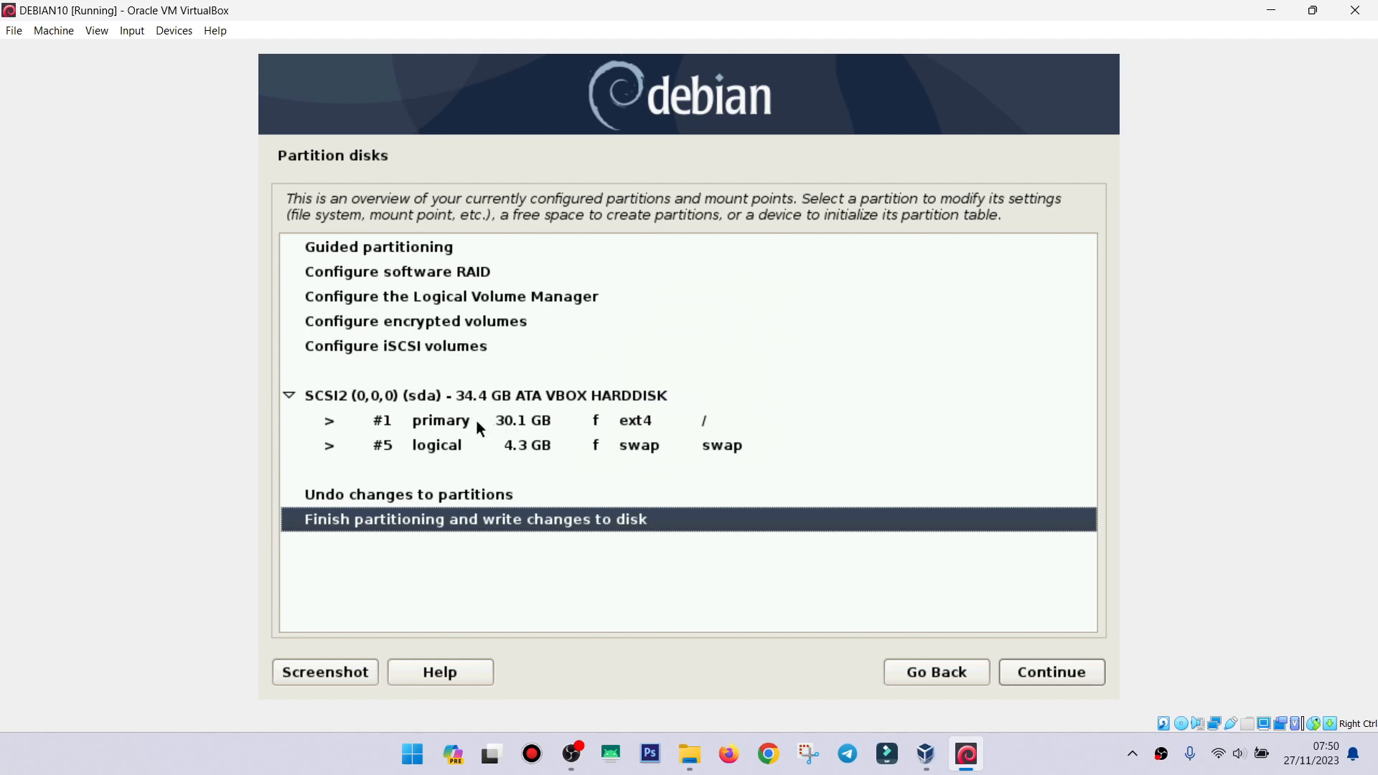
# Review the 30.1 GB ext4 root and 4.3 GB swap partitions, then write them to disk.
pyautogui.click(729, 445)
pyautogui.click(704, 425)
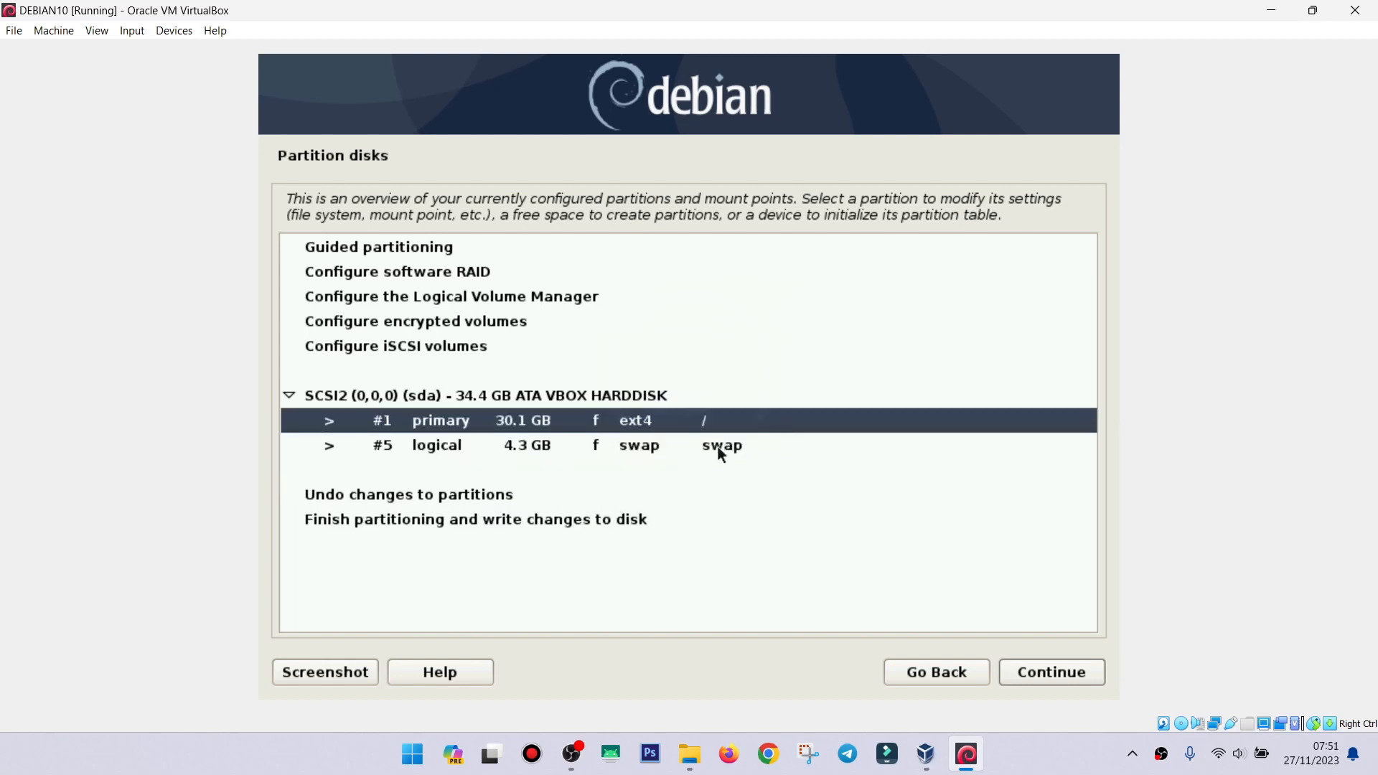
pyautogui.click(721, 451)
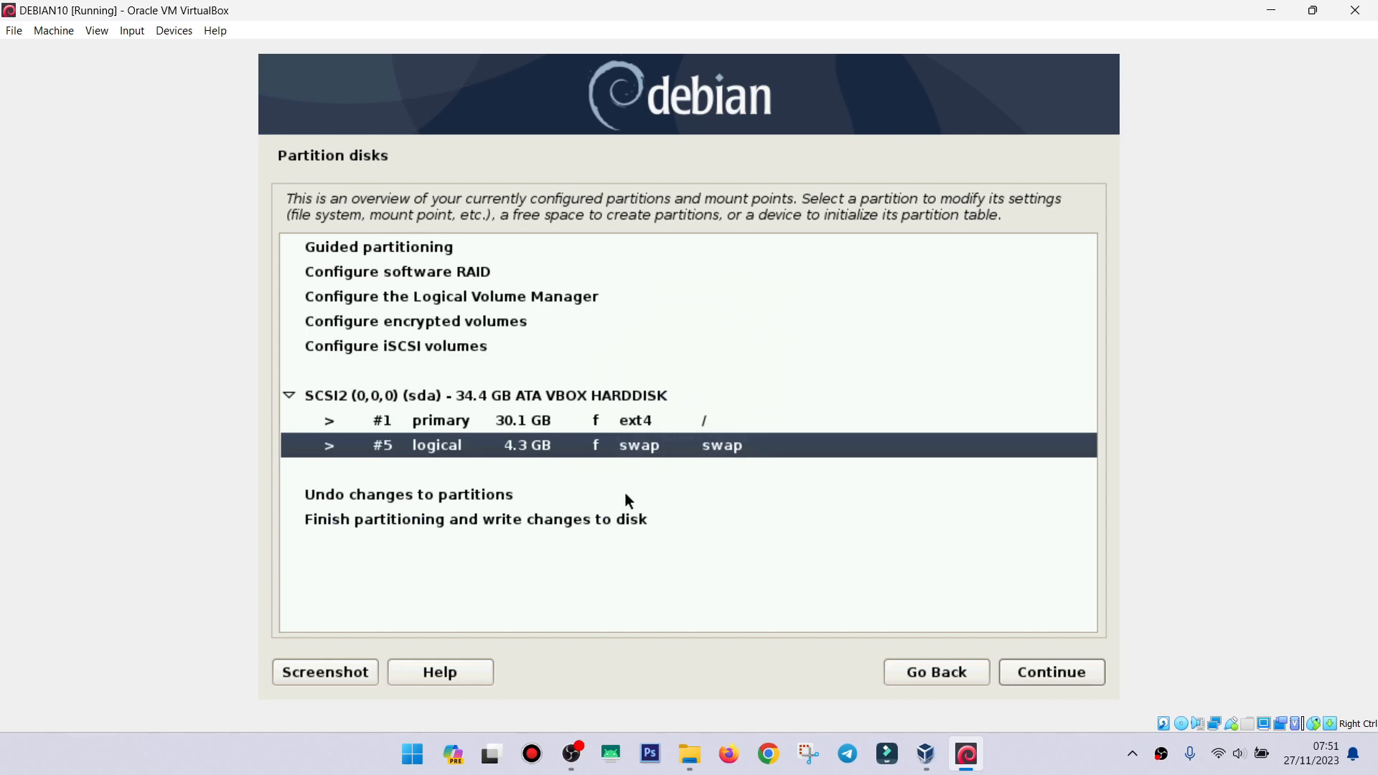
pyautogui.click(479, 521)
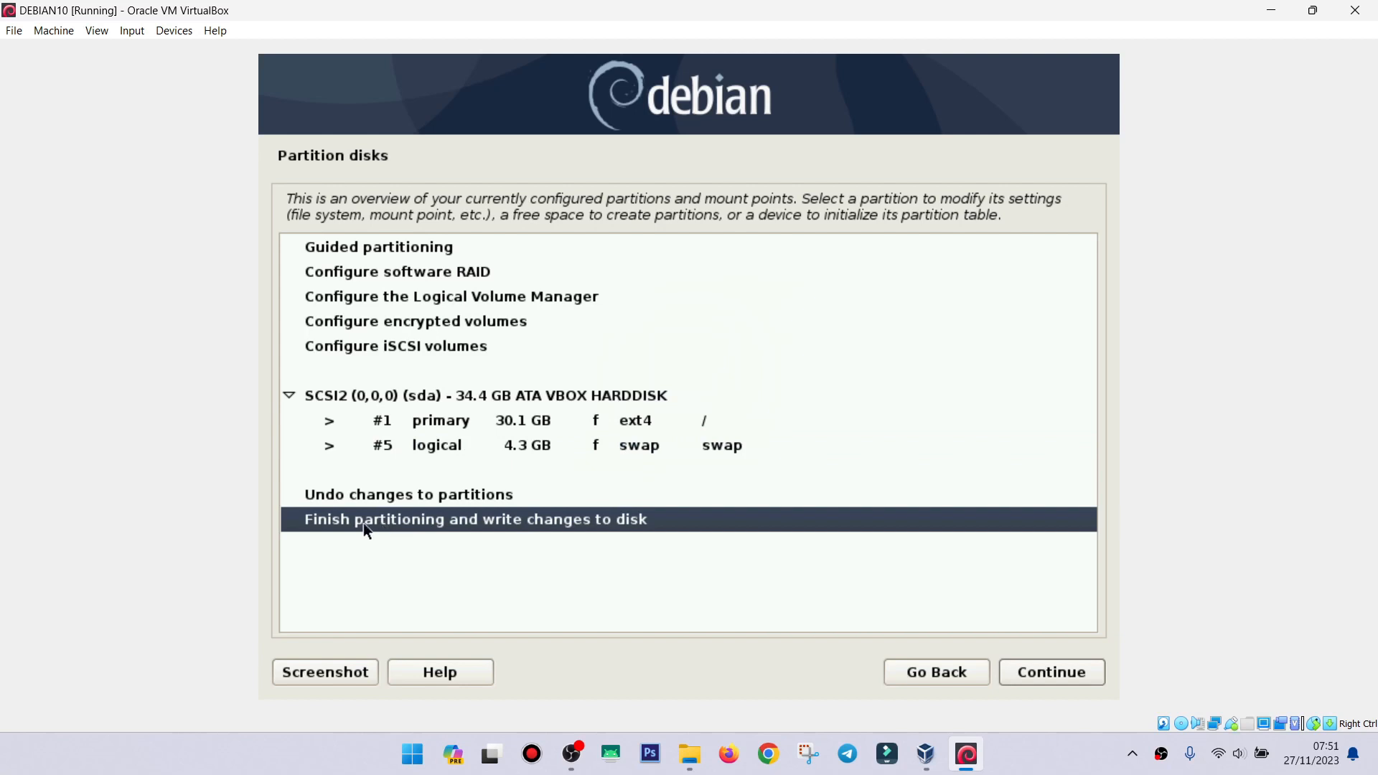
pyautogui.click(1059, 677)
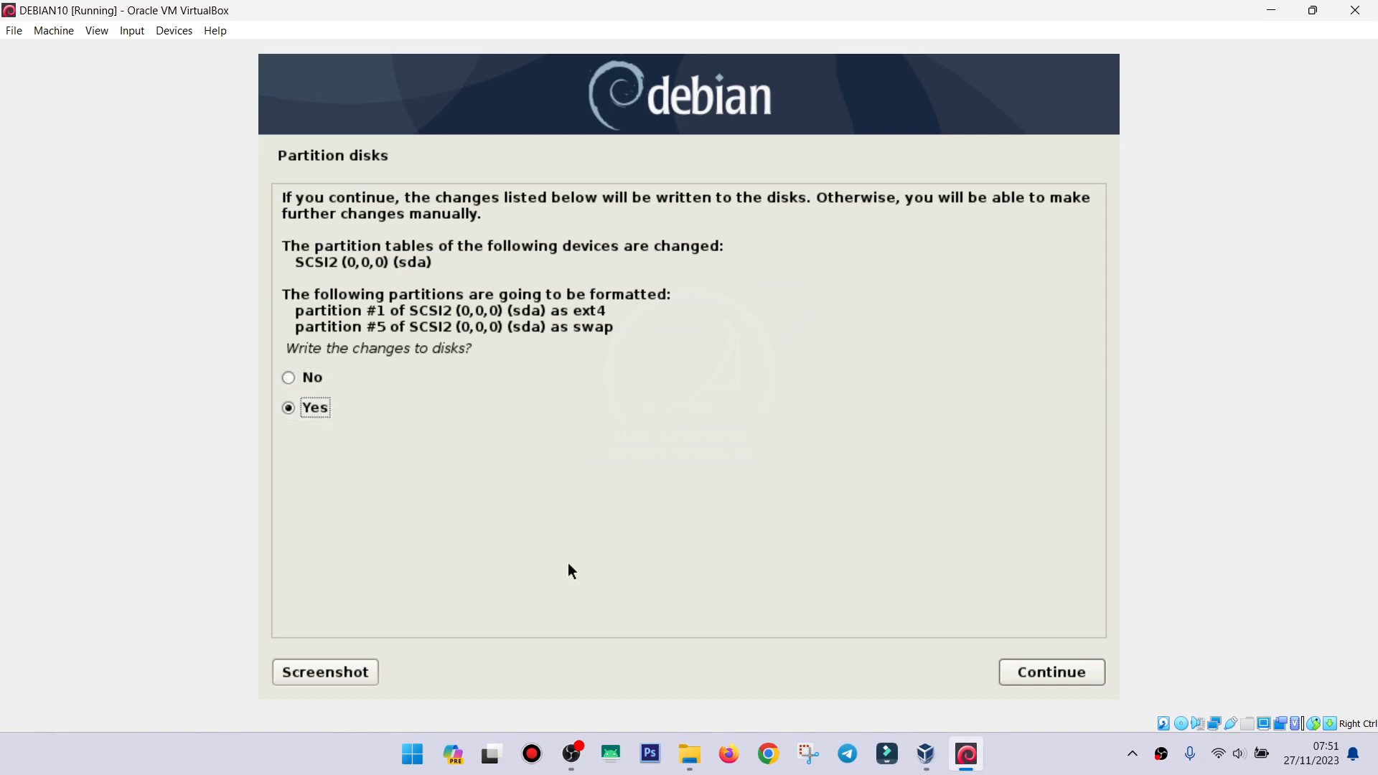
pyautogui.click(1039, 675)
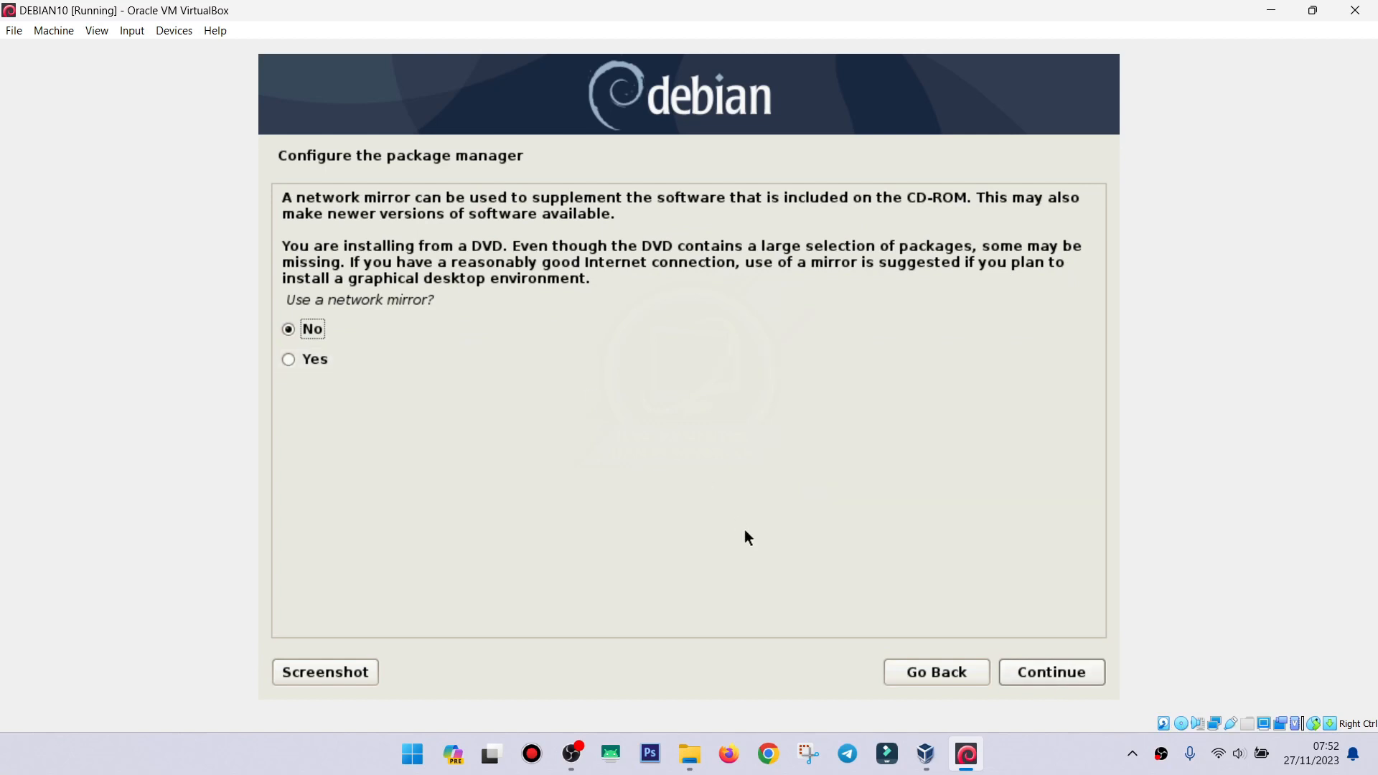
# Decline both the network mirror and the popularity-contest package survey.
pyautogui.click(1042, 673)
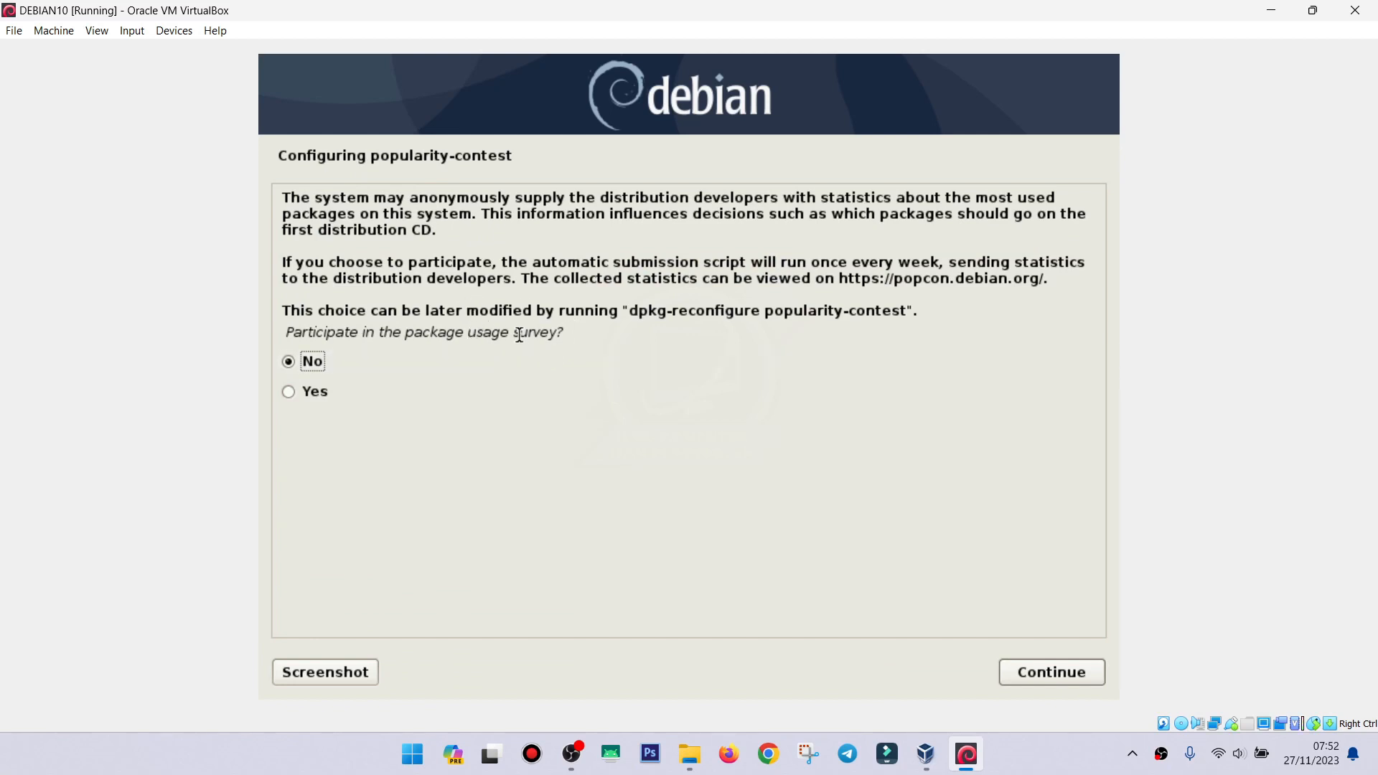
pyautogui.click(1031, 676)
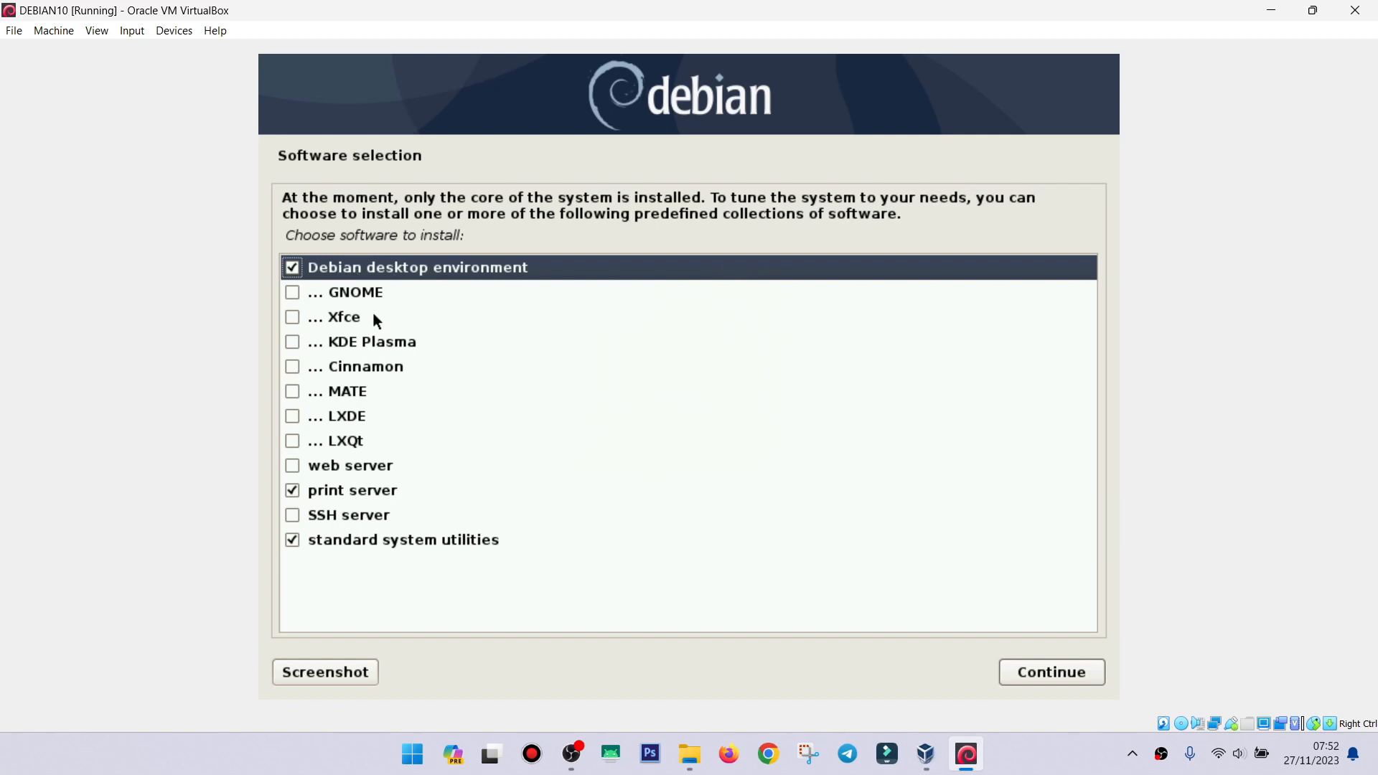
# Install only the Debian desktop environment and standard system utilities, leaving out the print server.
pyautogui.click(291, 491)
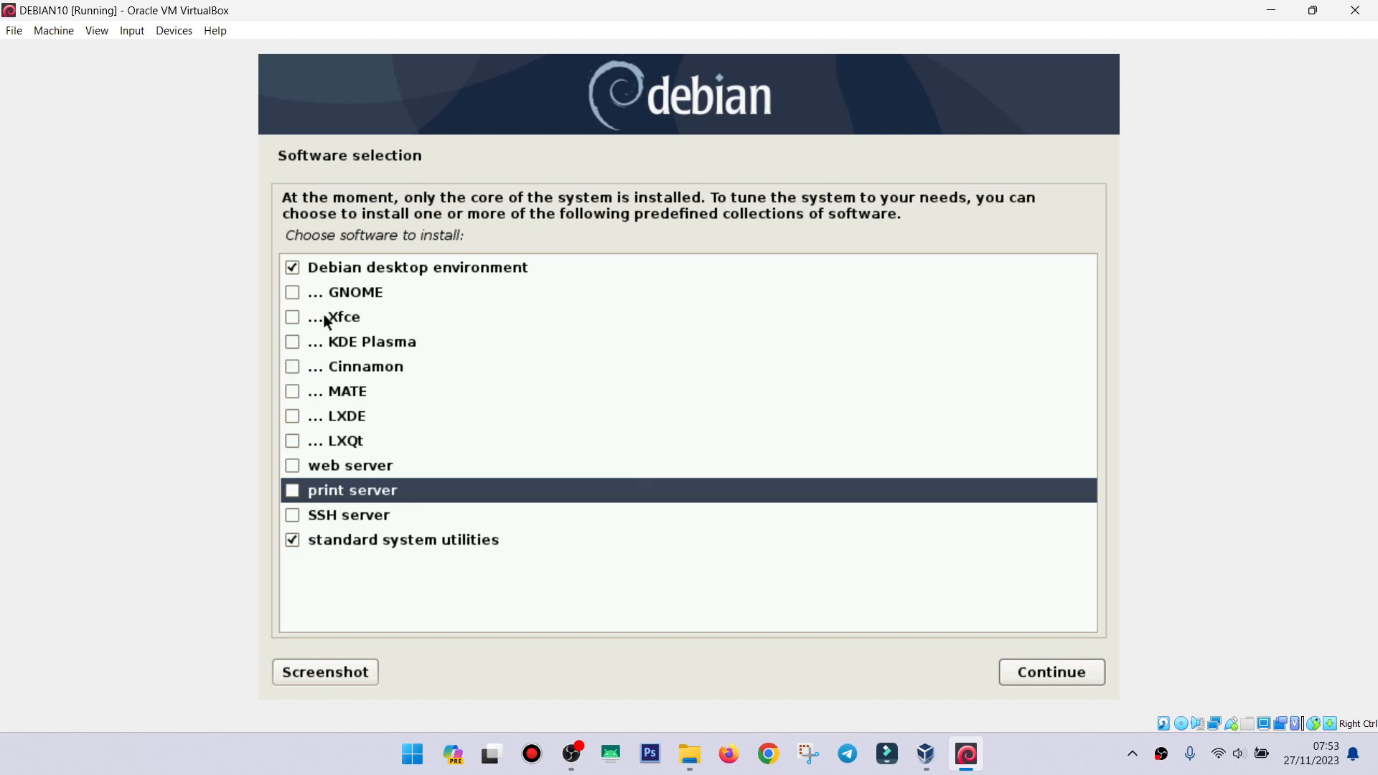
pyautogui.click(332, 544)
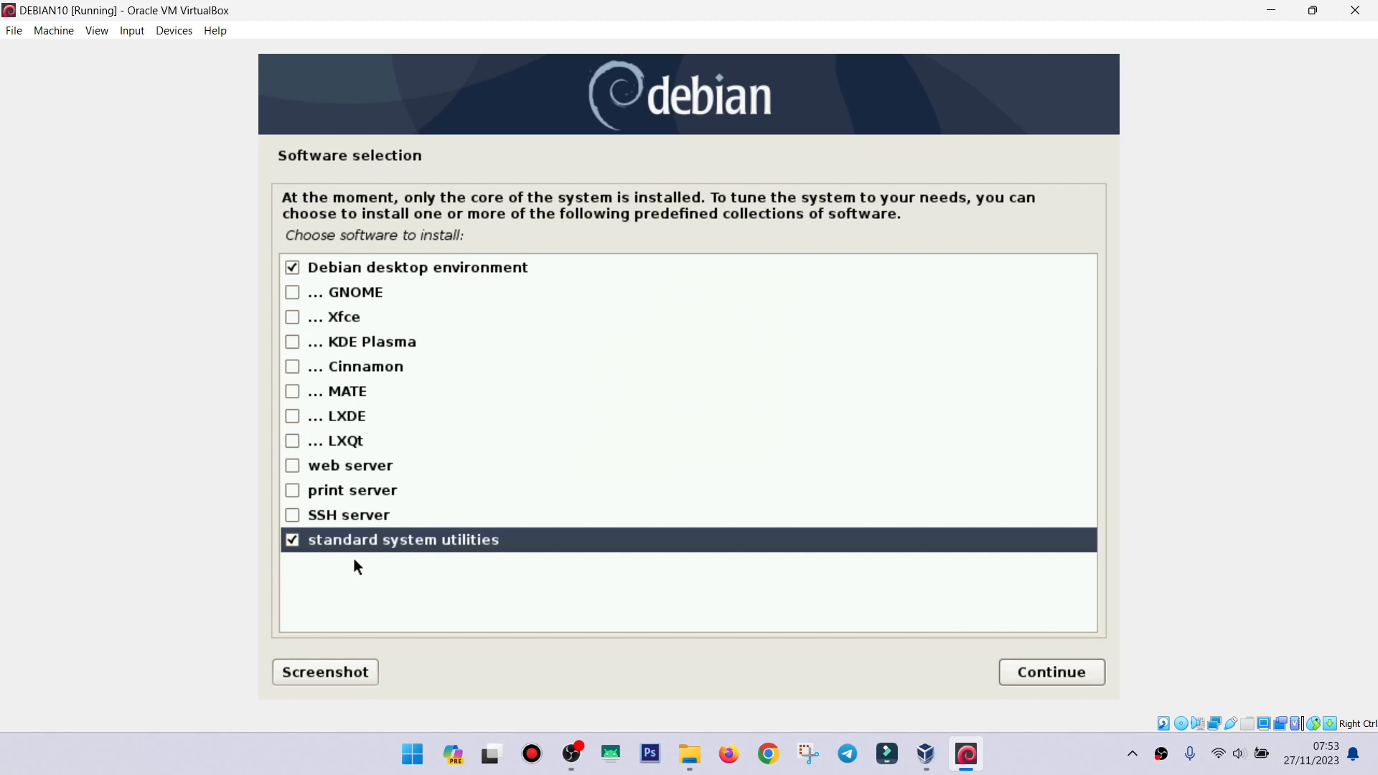
pyautogui.click(287, 265)
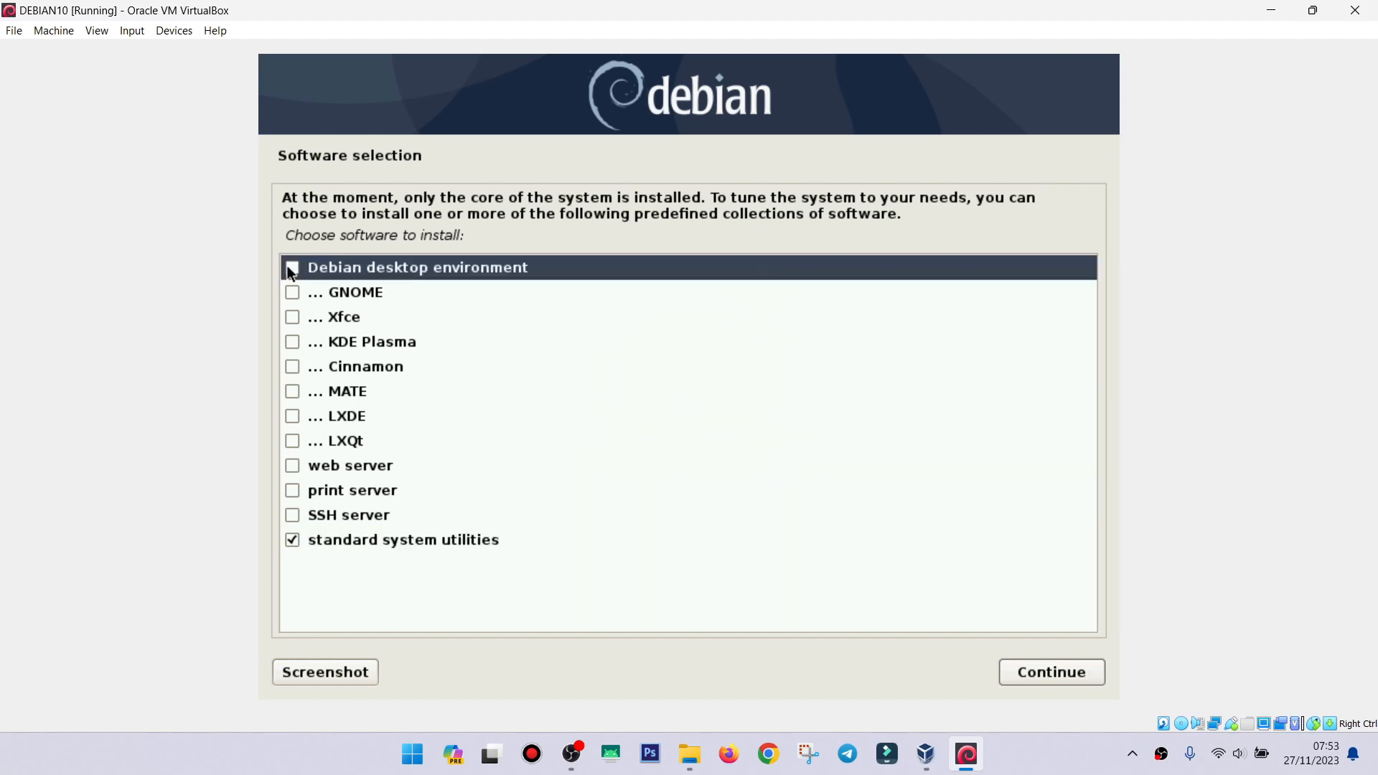
pyautogui.click(320, 541)
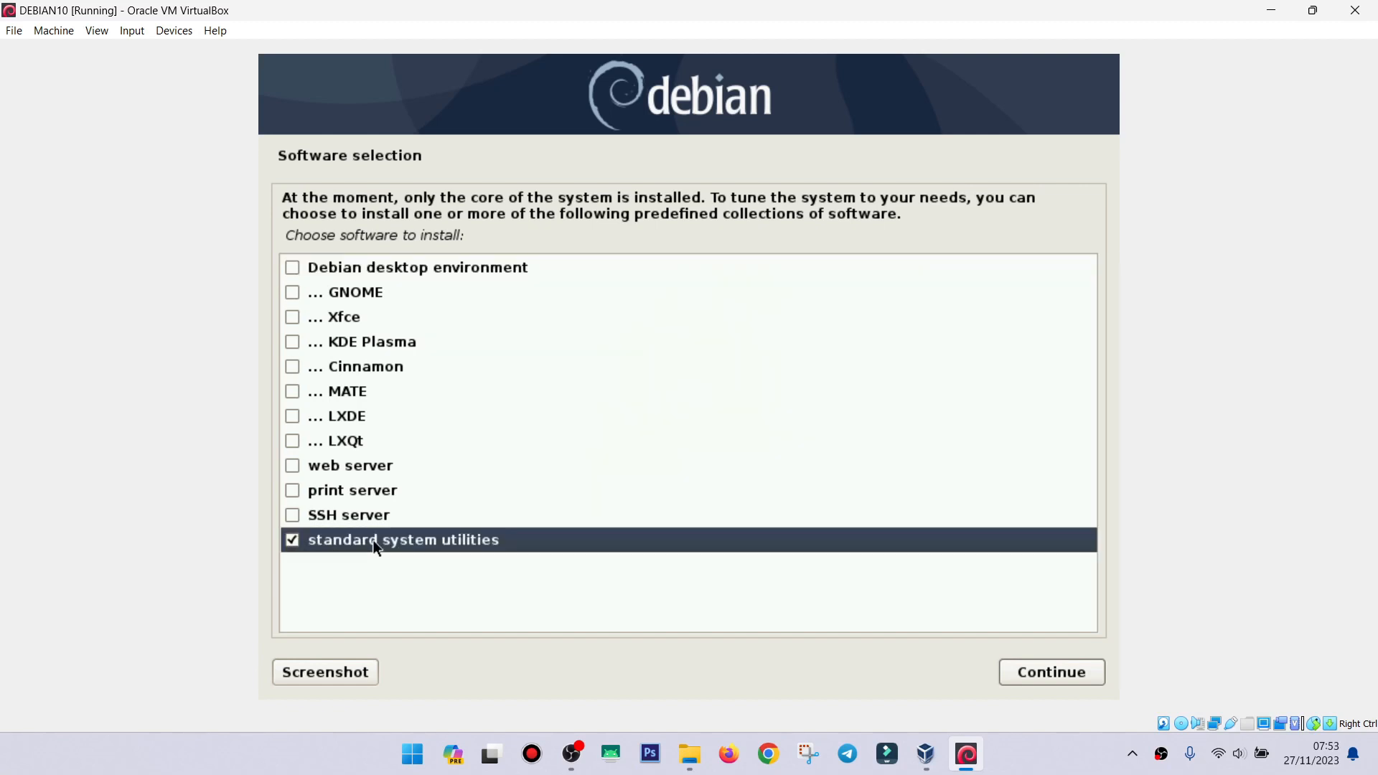
pyautogui.click(293, 270)
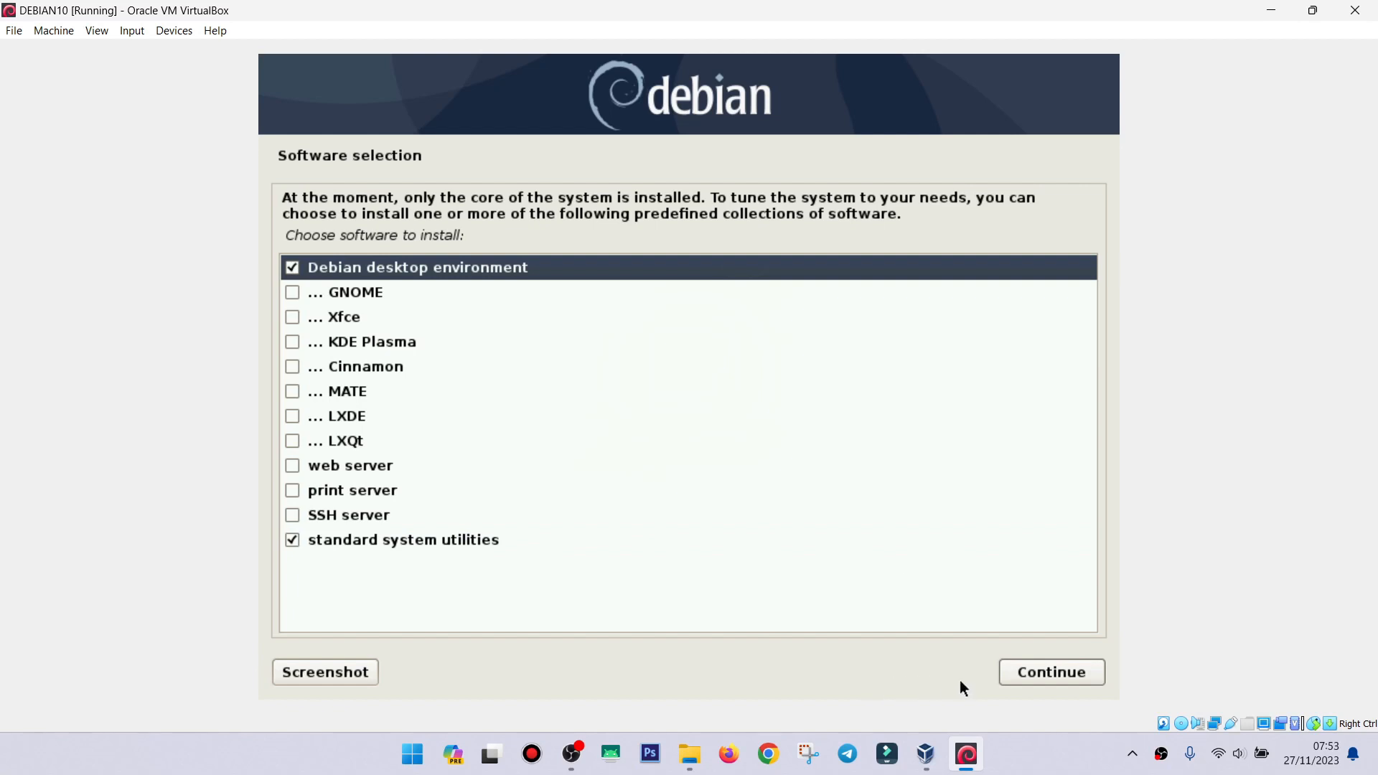
pyautogui.click(1057, 678)
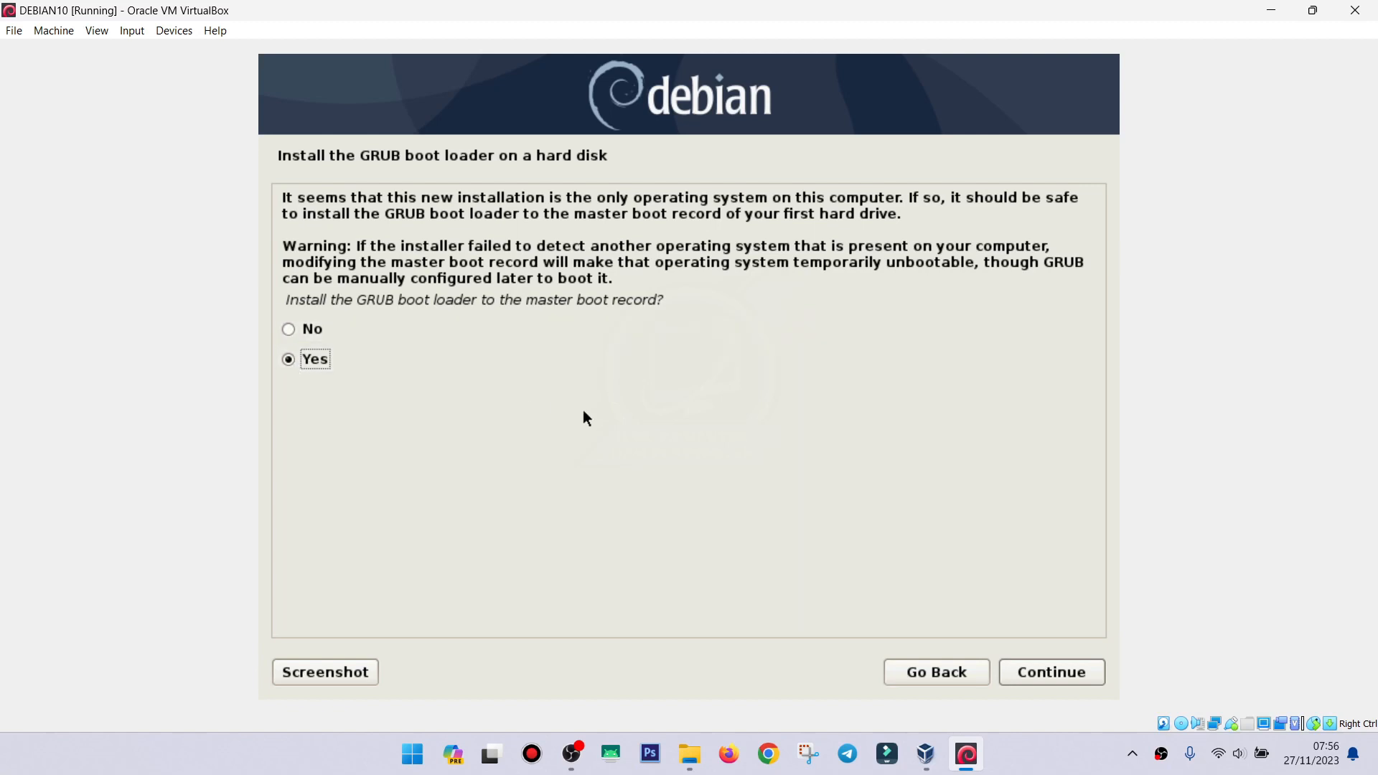
# Install GRUB to the master boot record on /dev/sda.
pyautogui.click(1039, 682)
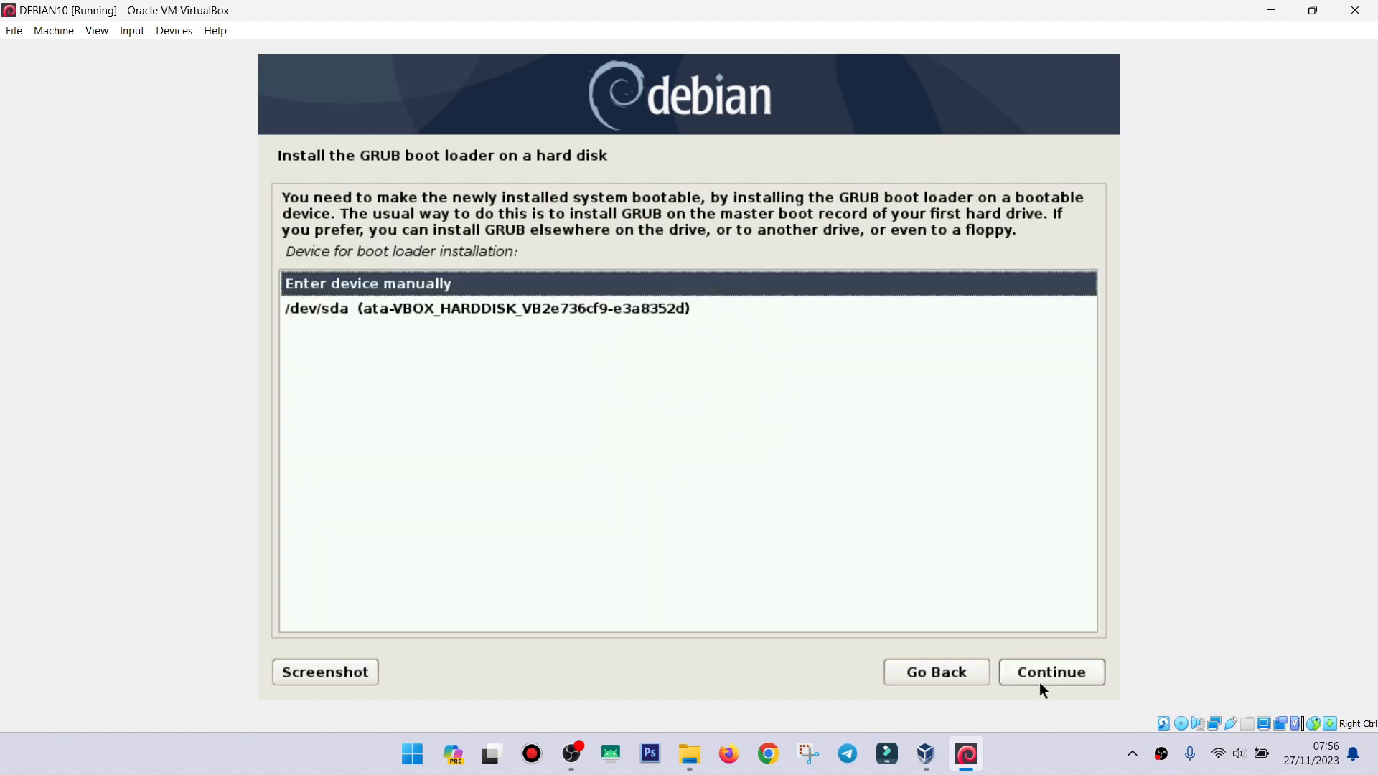
pyautogui.click(608, 310)
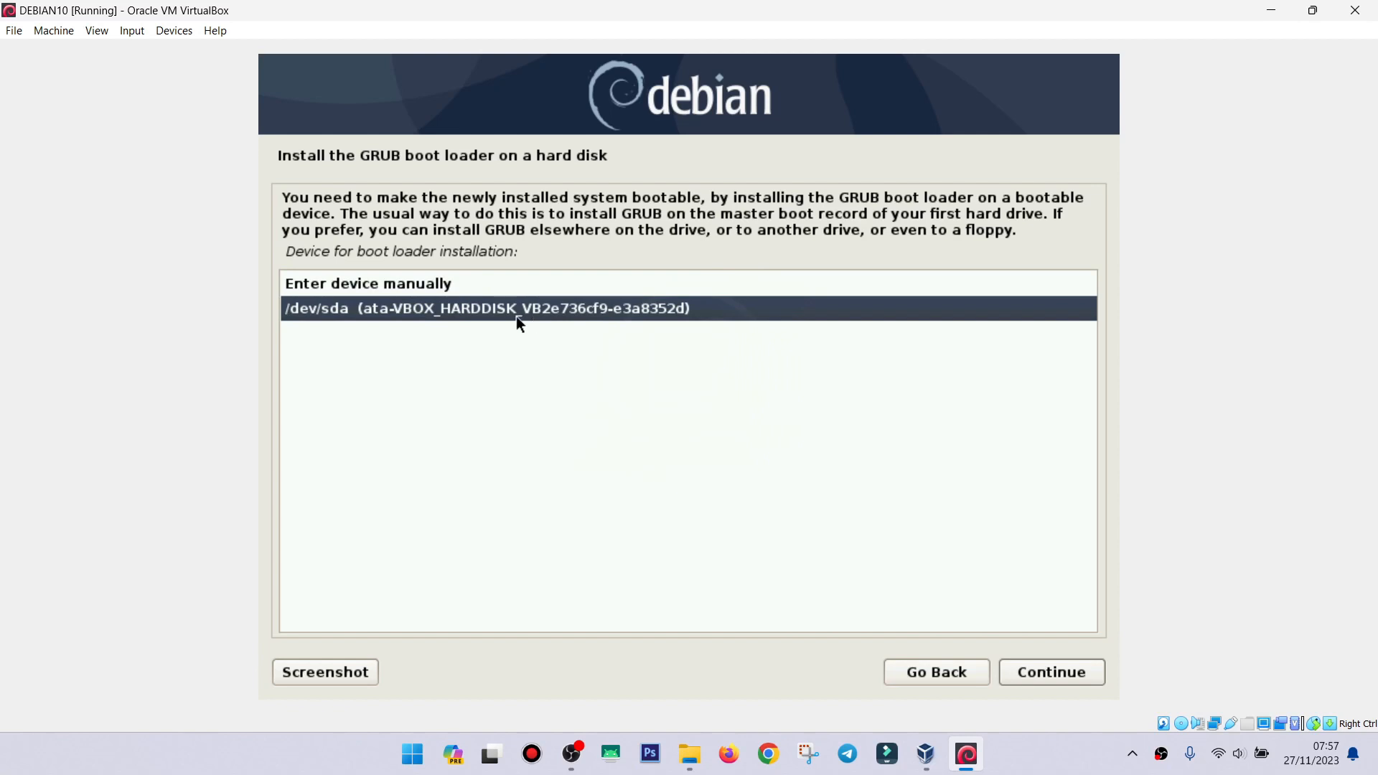
pyautogui.click(1037, 679)
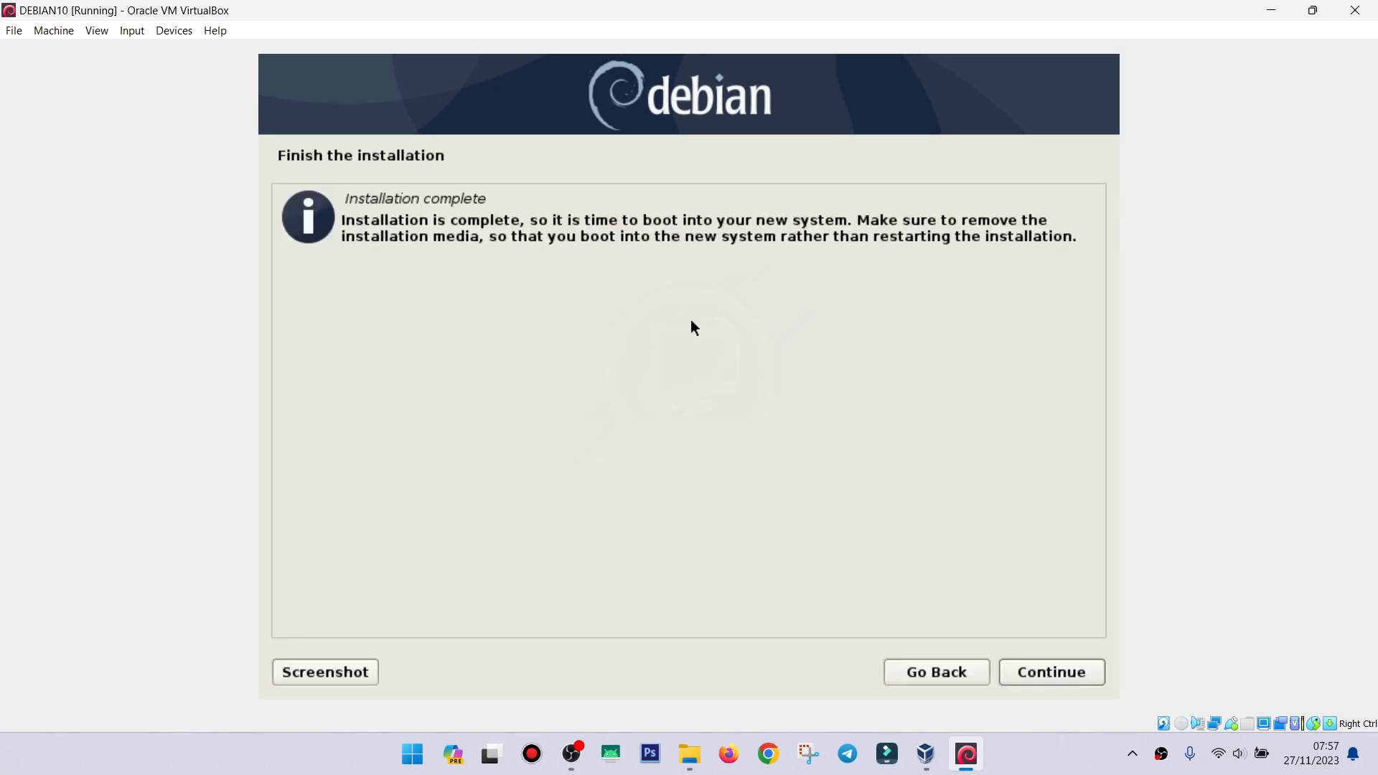
# Continue past the Installation complete screen so the DEBIAN10 VM reboots.
pyautogui.click(1038, 675)
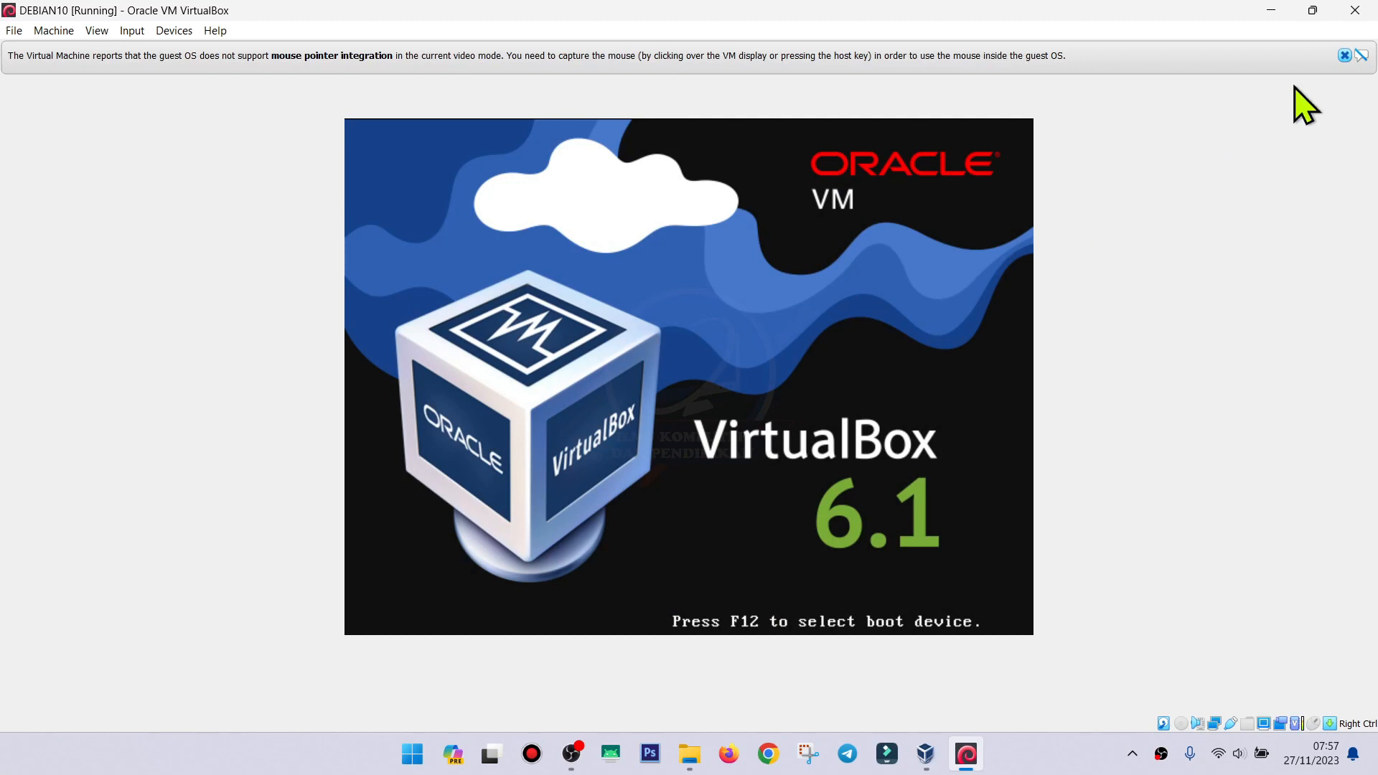
# Dismiss the mouse-integration notice and boot the default Debian GNU/Linux GRUB entry.
pyautogui.click(1344, 55)
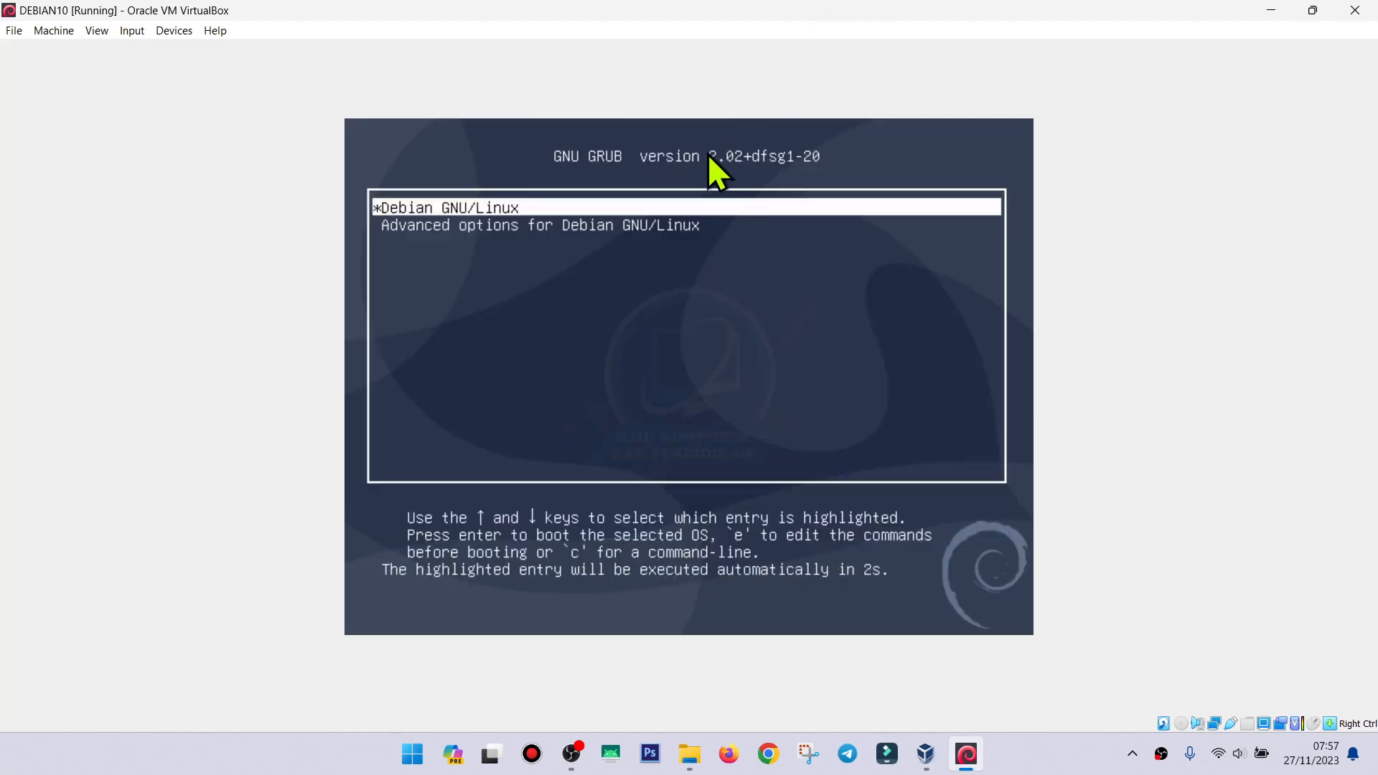
pyautogui.press('Return')
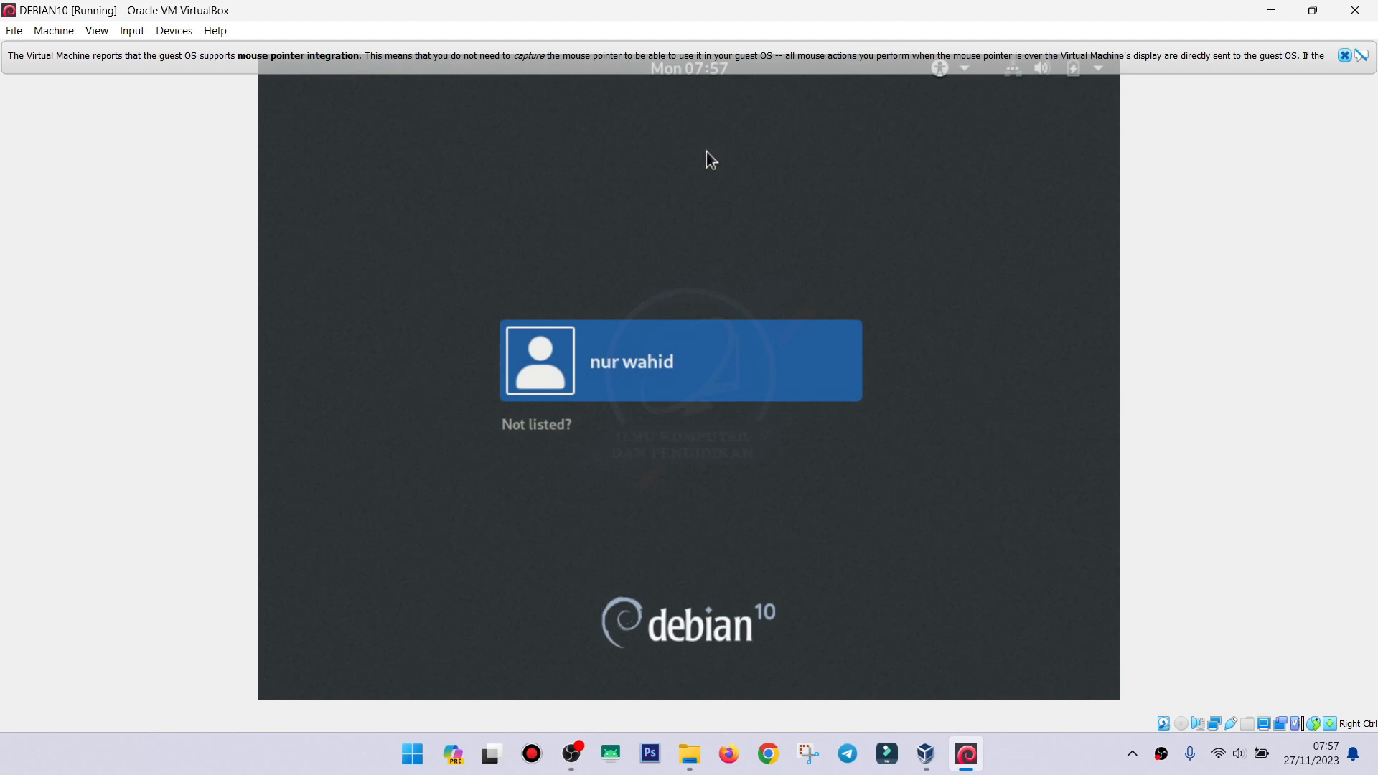
# Dismiss the notice and sign in as the installed user with the account password.
pyautogui.click(1346, 55)
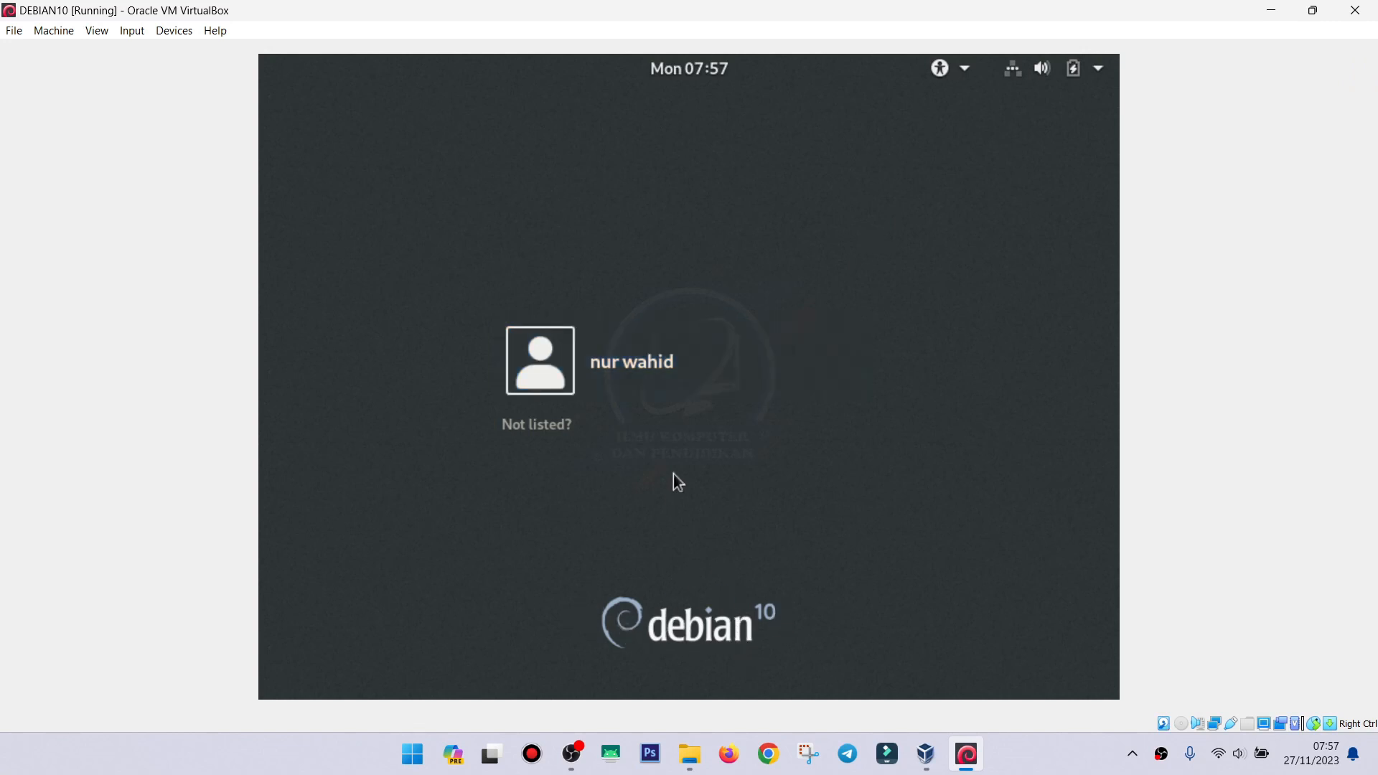
pyautogui.click(626, 374)
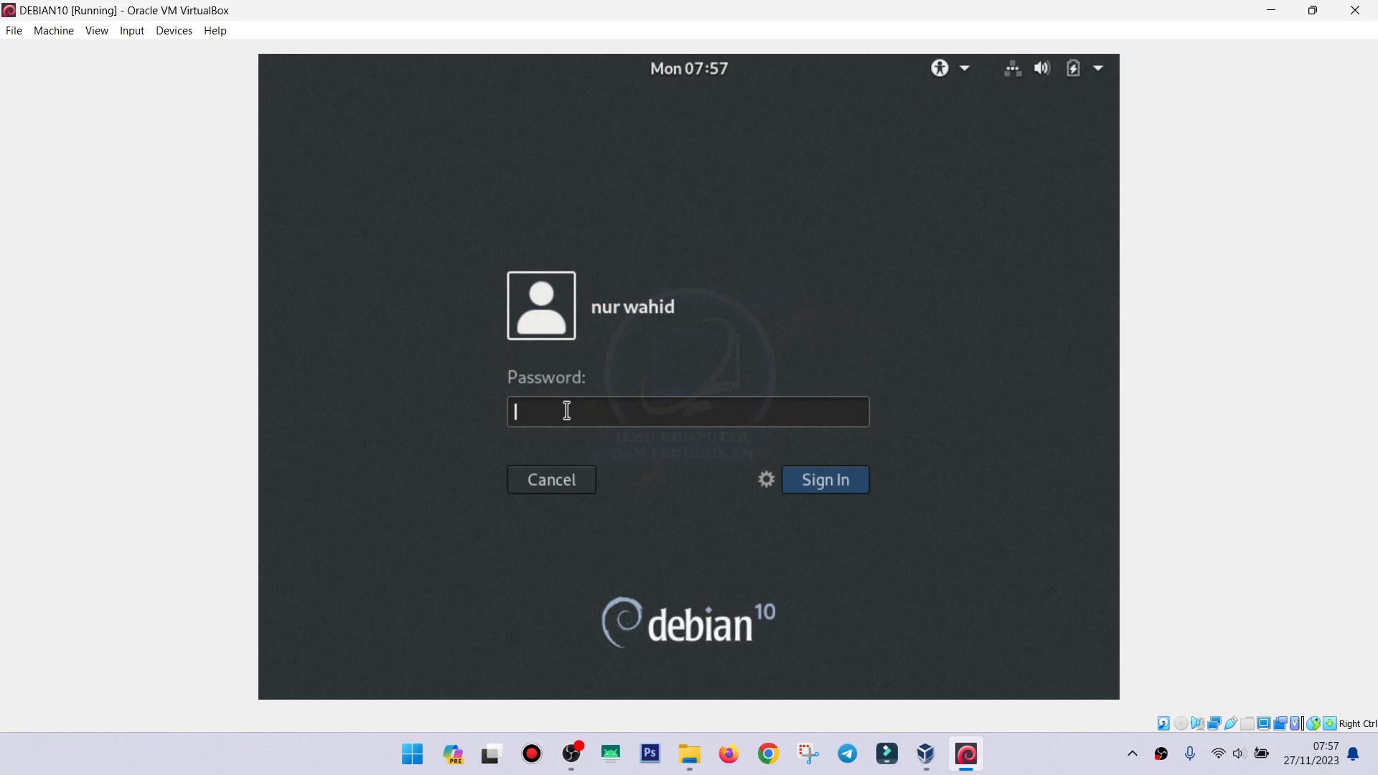
pyautogui.write('******')
pyautogui.click(829, 493)
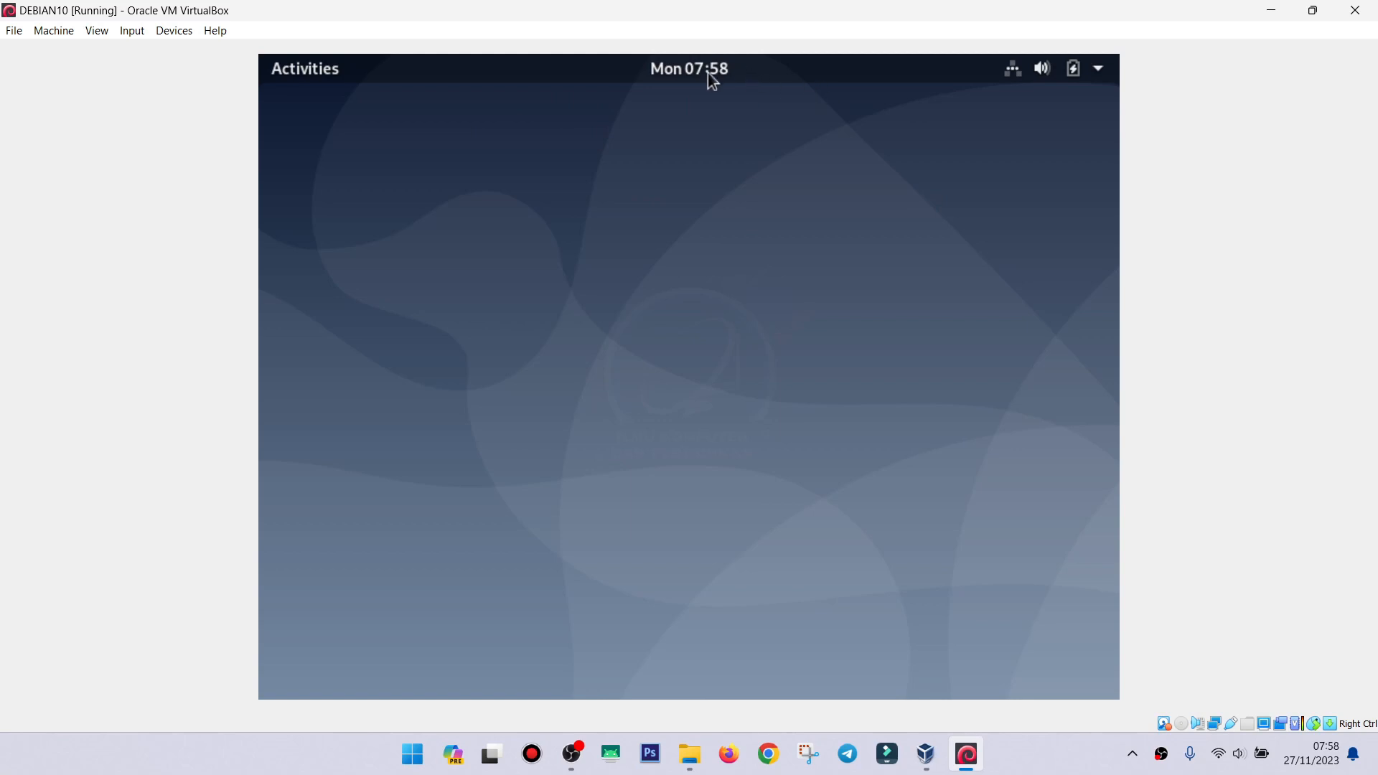
# Open the GNOME Activities overview from the top bar.
pyautogui.click(323, 70)
# Launch LibreOffice Calc from the Activities application grid.
pyautogui.click(323, 71)
pyautogui.click(322, 70)
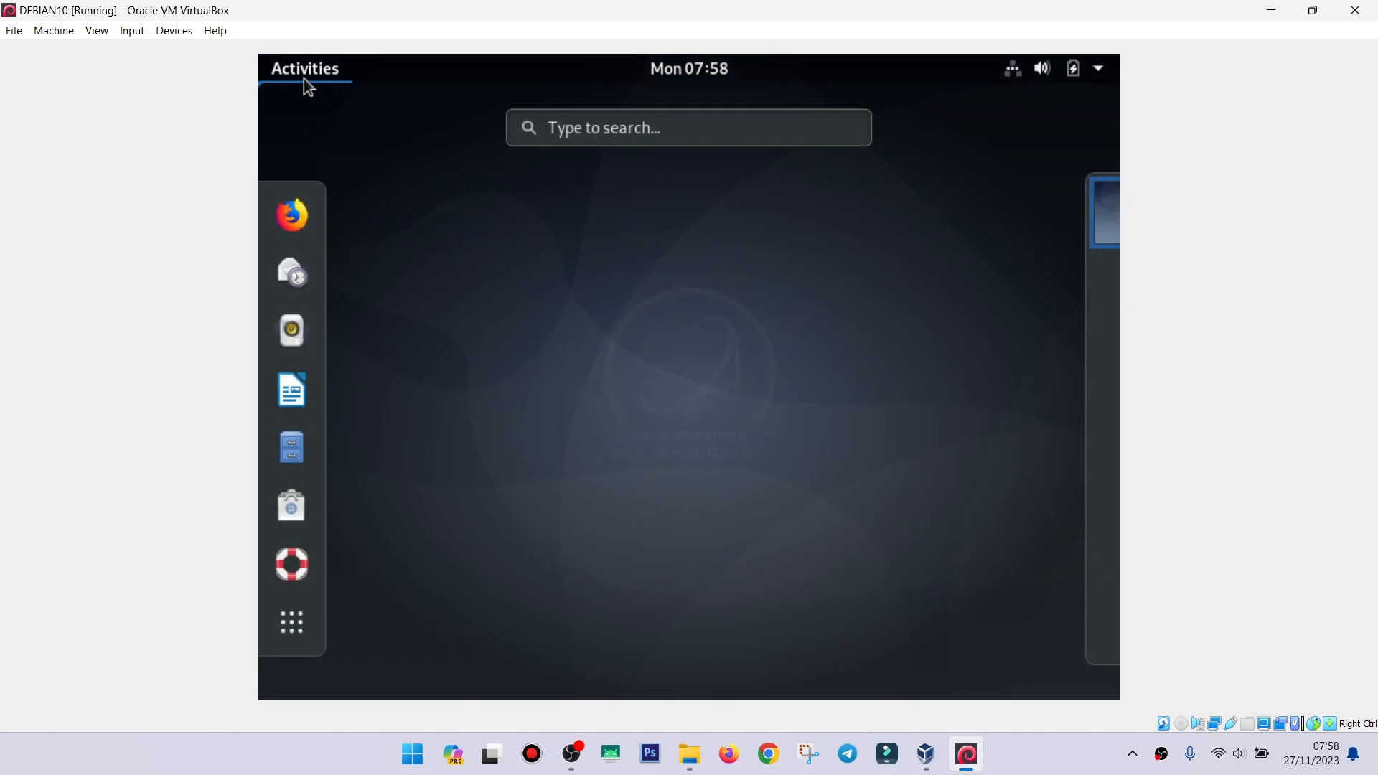
pyautogui.click(302, 79)
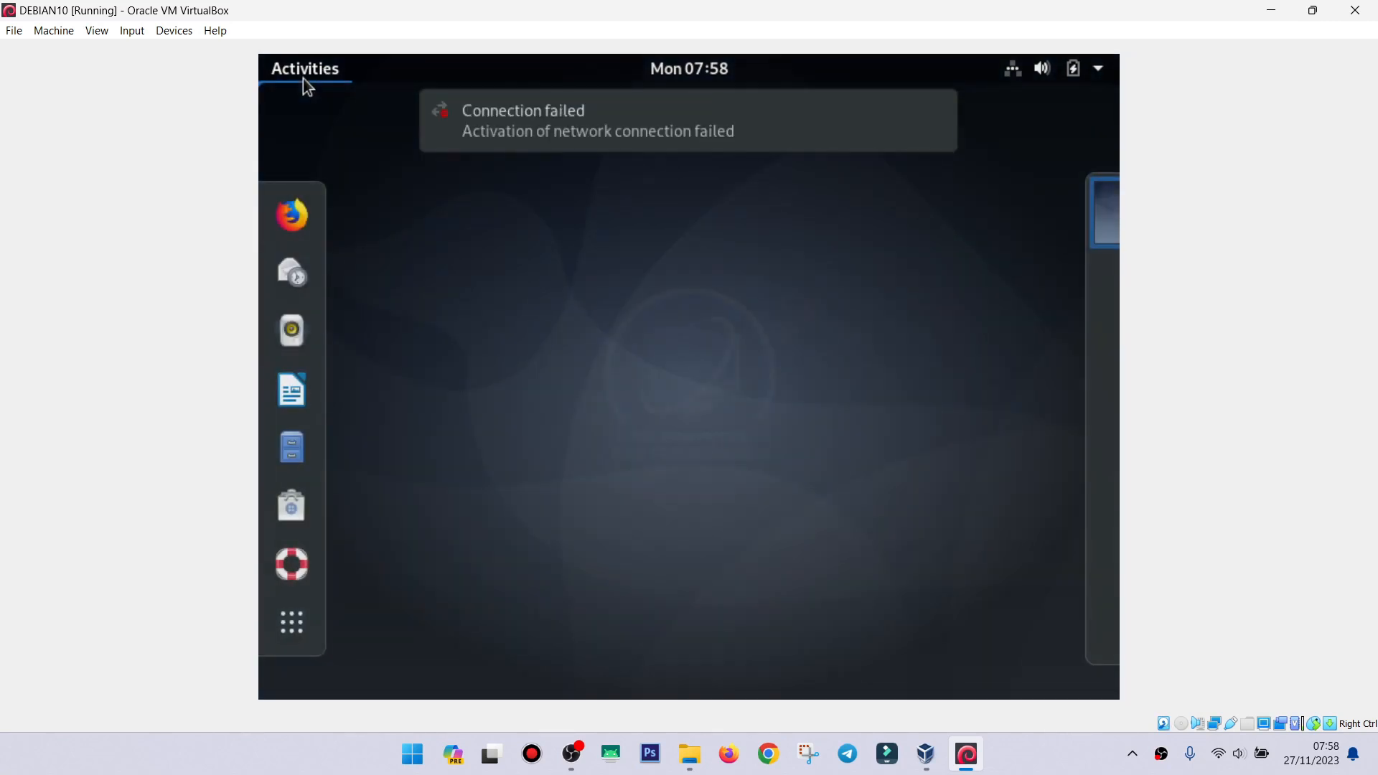
pyautogui.click(302, 79)
pyautogui.click(302, 79)
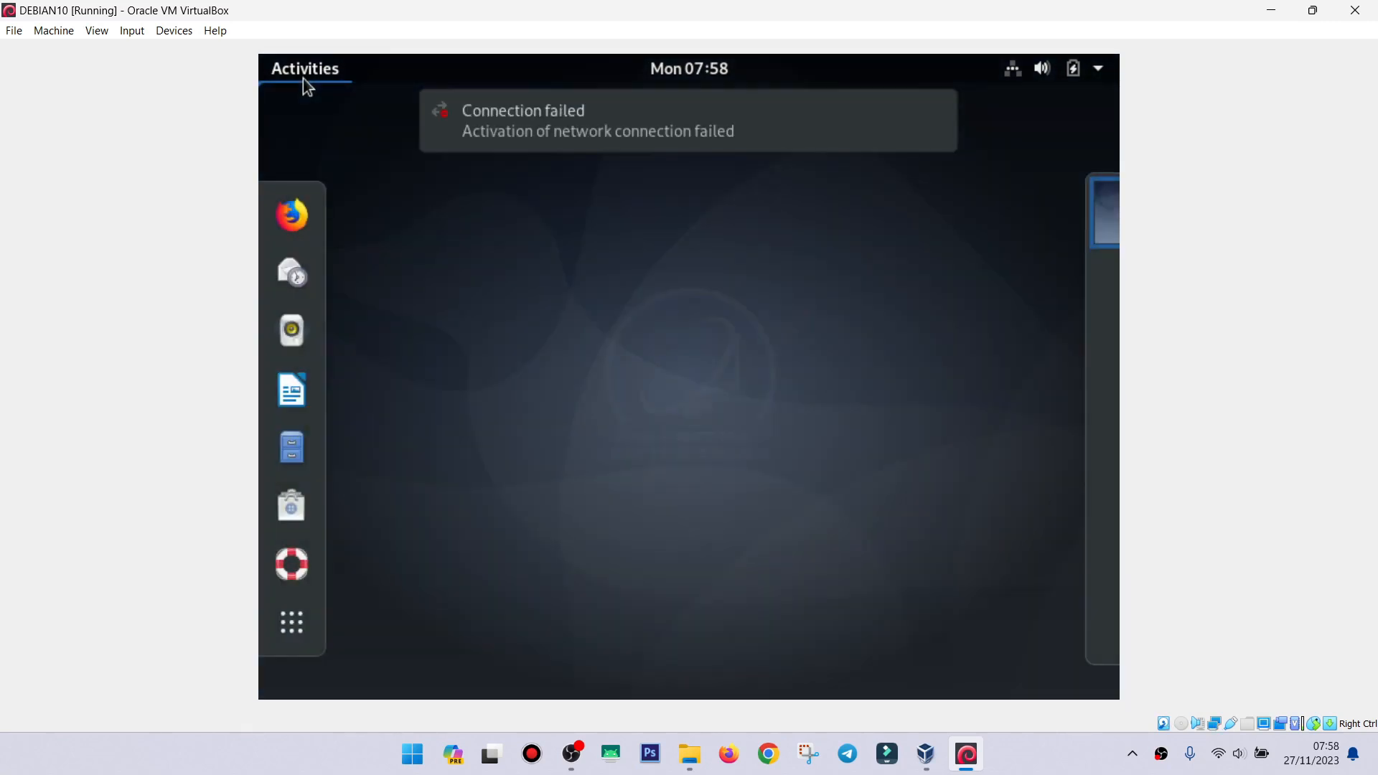
pyautogui.click(305, 628)
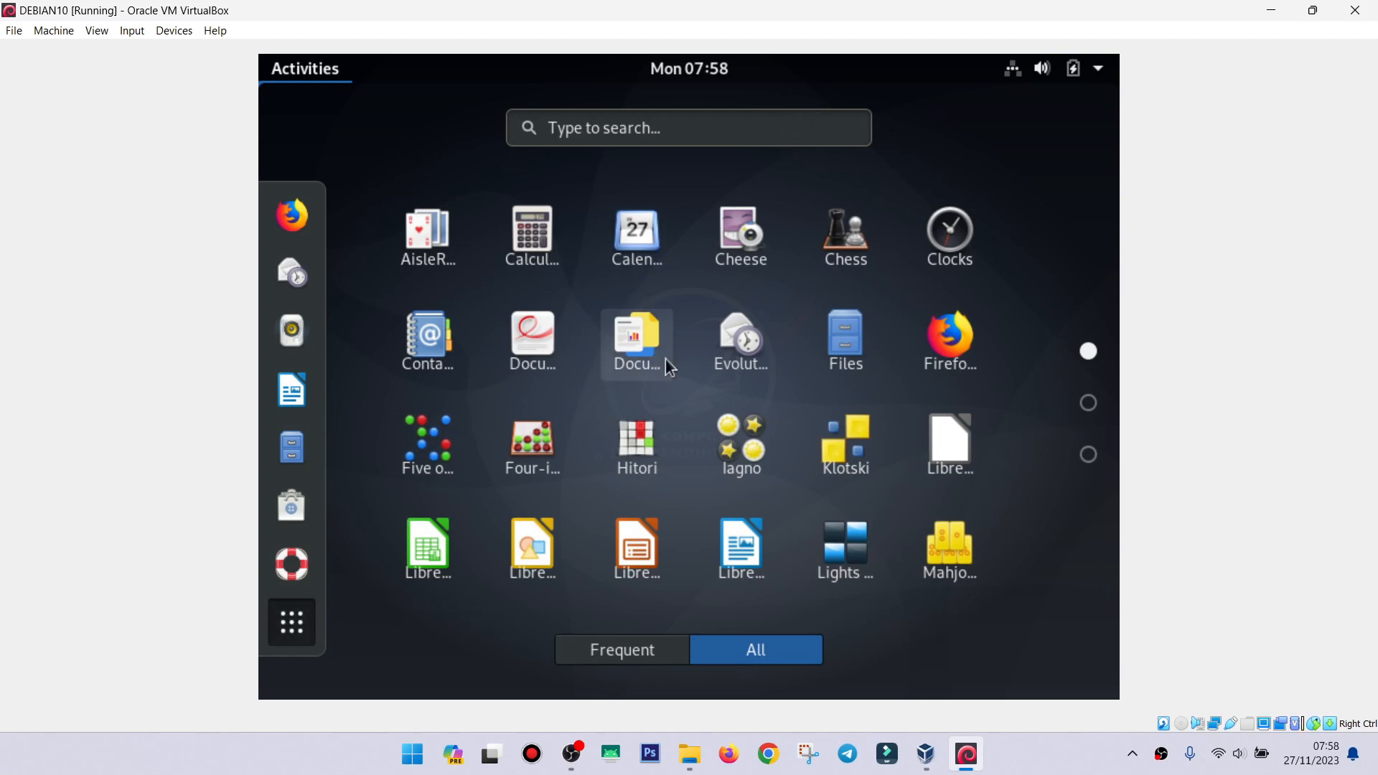
pyautogui.click(430, 551)
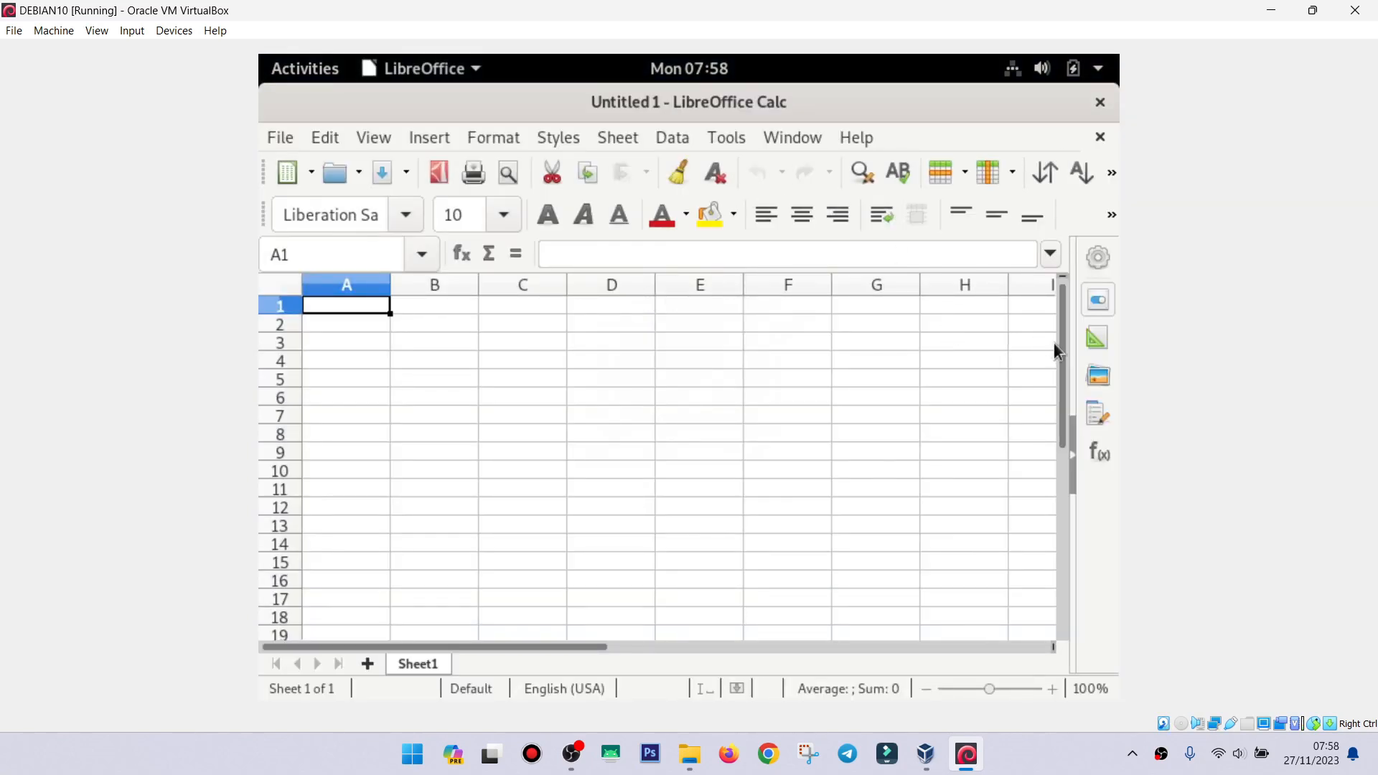
# Select cells B5, A6 and A2 in the blank spreadsheet, then close Calc.
pyautogui.moveTo(1063, 363); pyautogui.dragTo(1046, 260)
pyautogui.click(459, 373)
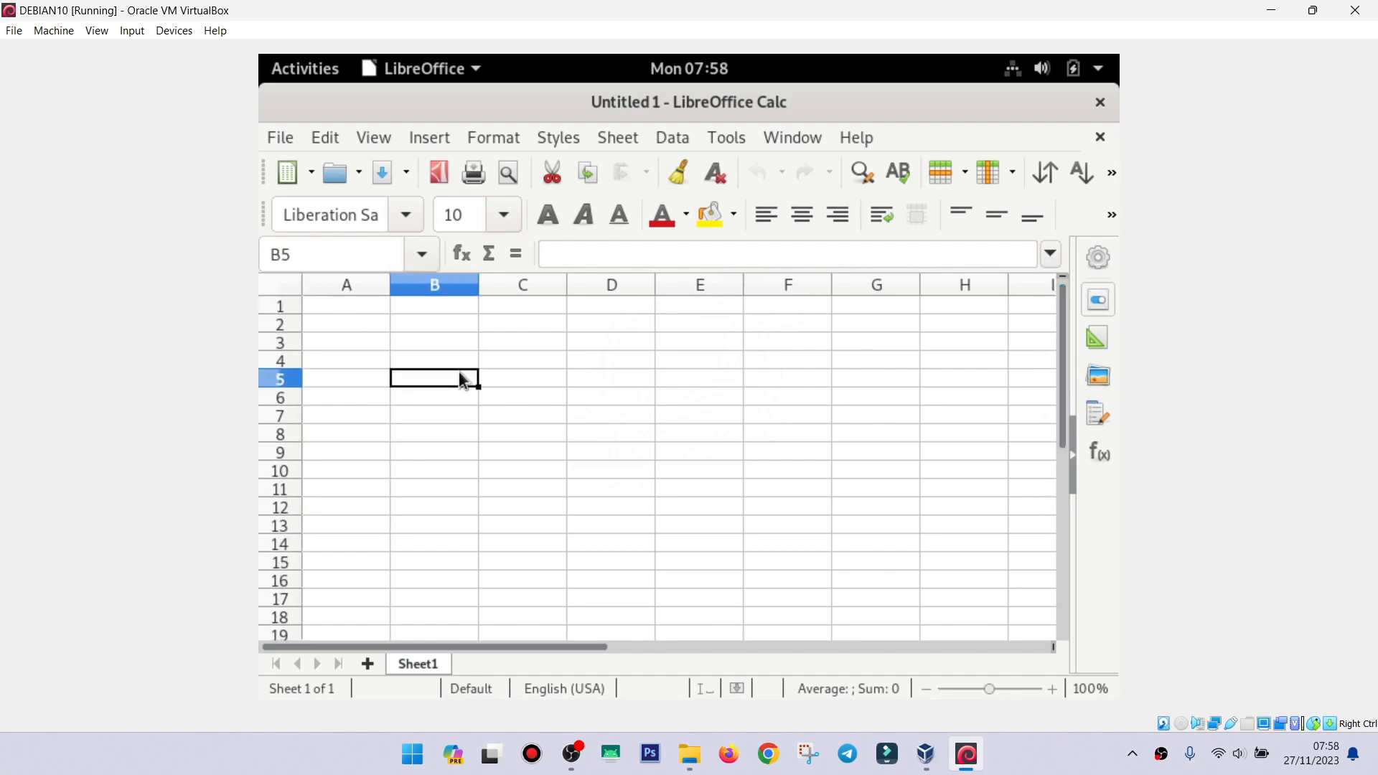
pyautogui.click(378, 399)
pyautogui.click(362, 329)
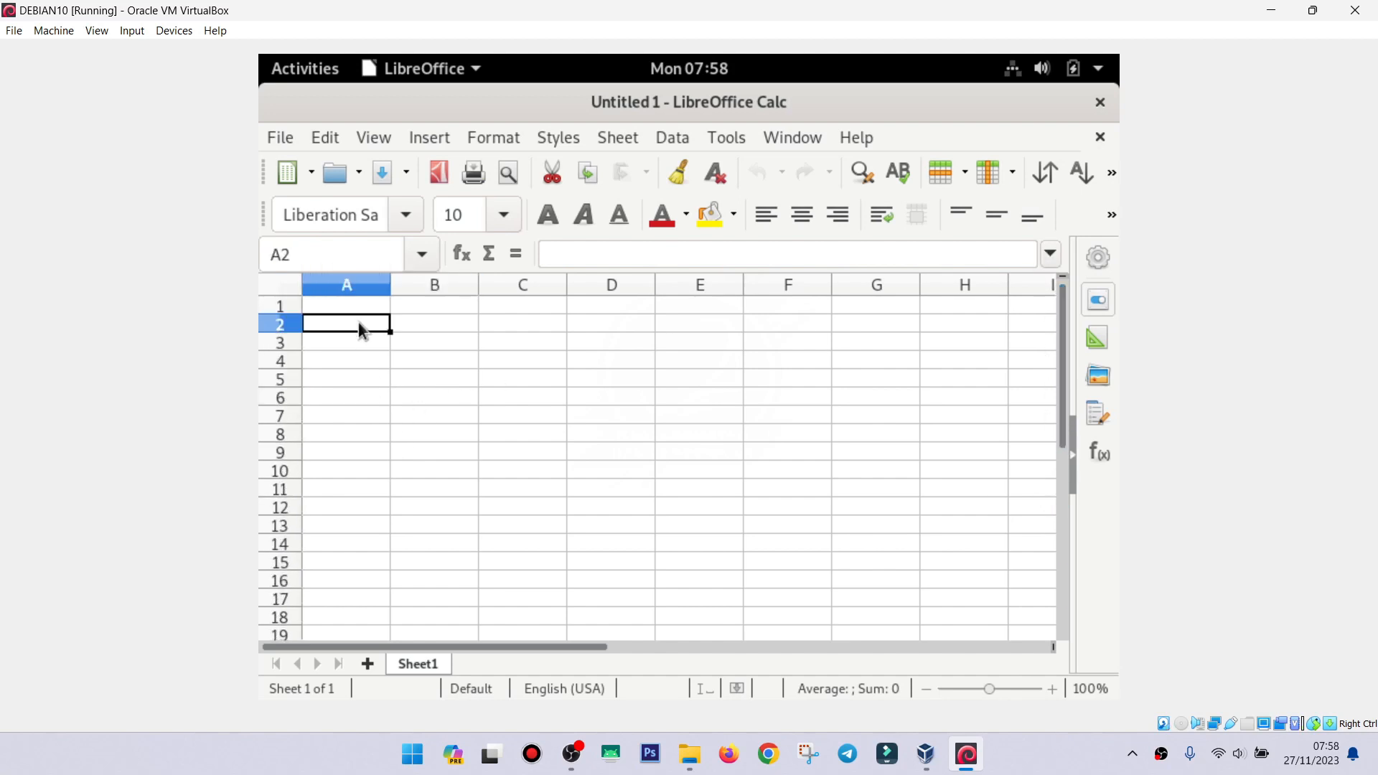
pyautogui.click(1099, 103)
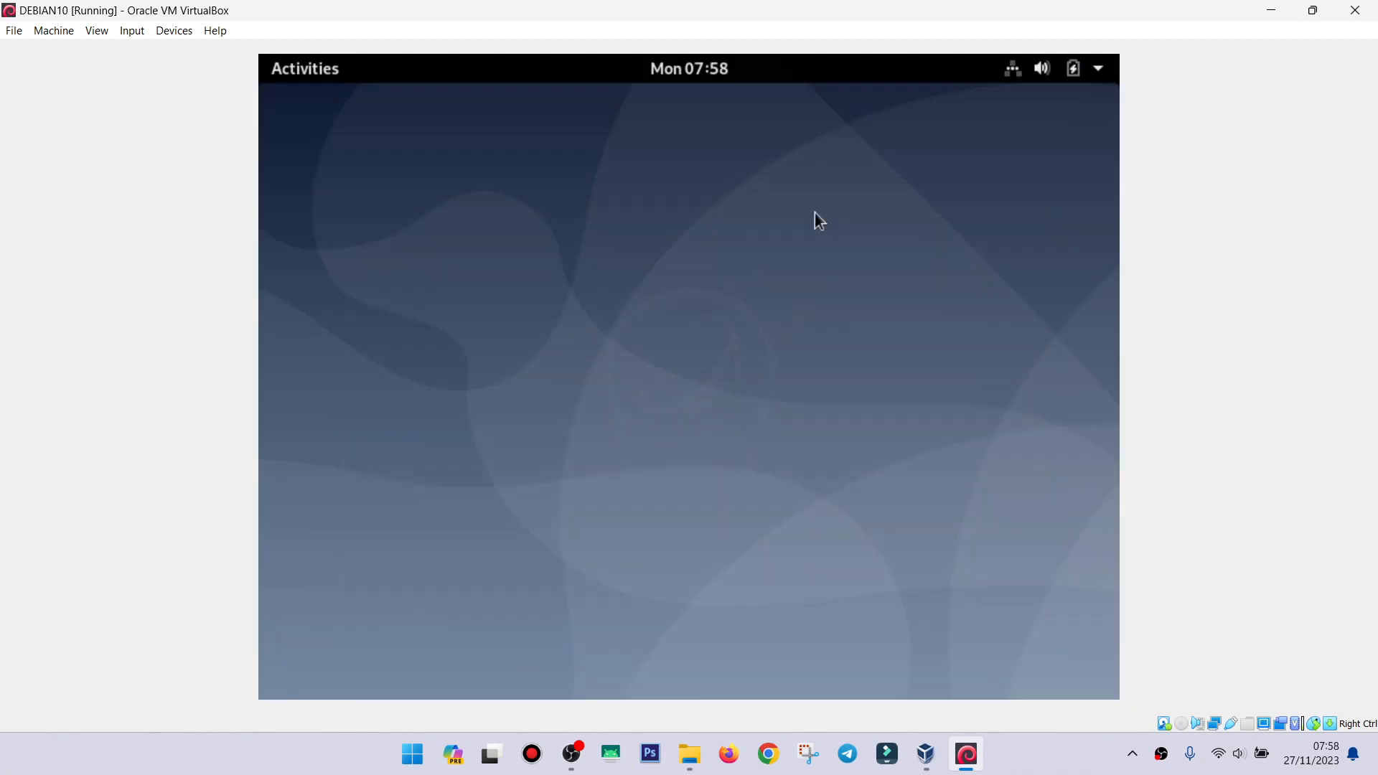
# Launch LibreOffice Writer from the application grid and close it again.
pyautogui.click(295, 75)
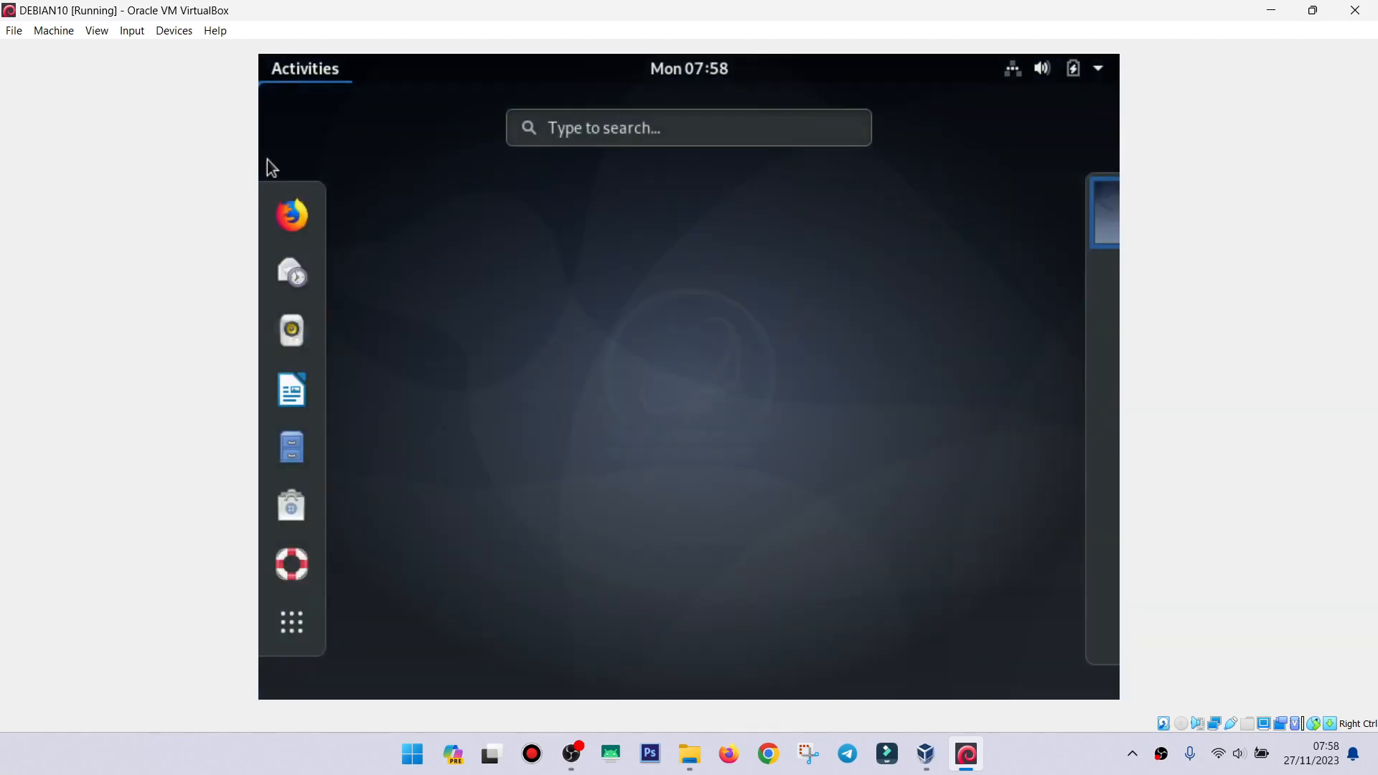
pyautogui.click(293, 611)
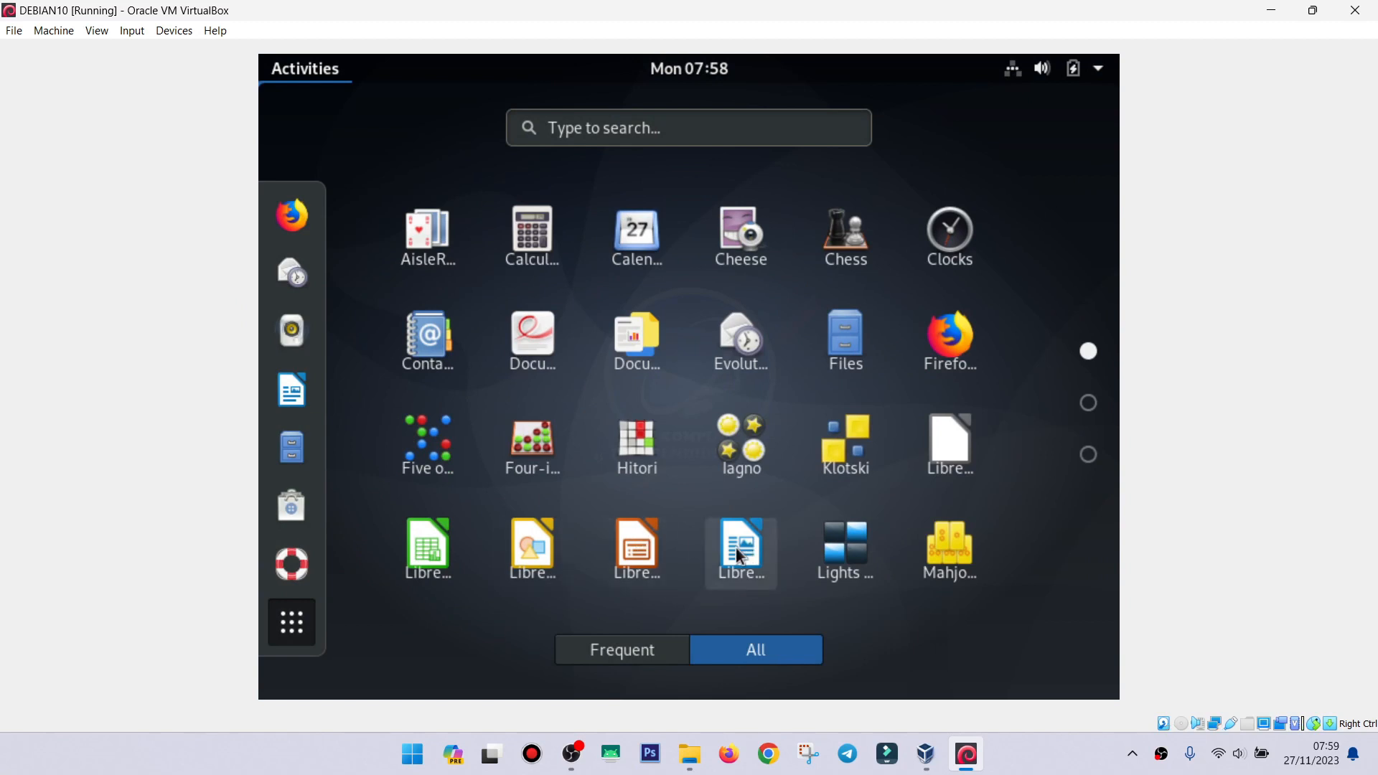
pyautogui.click(739, 554)
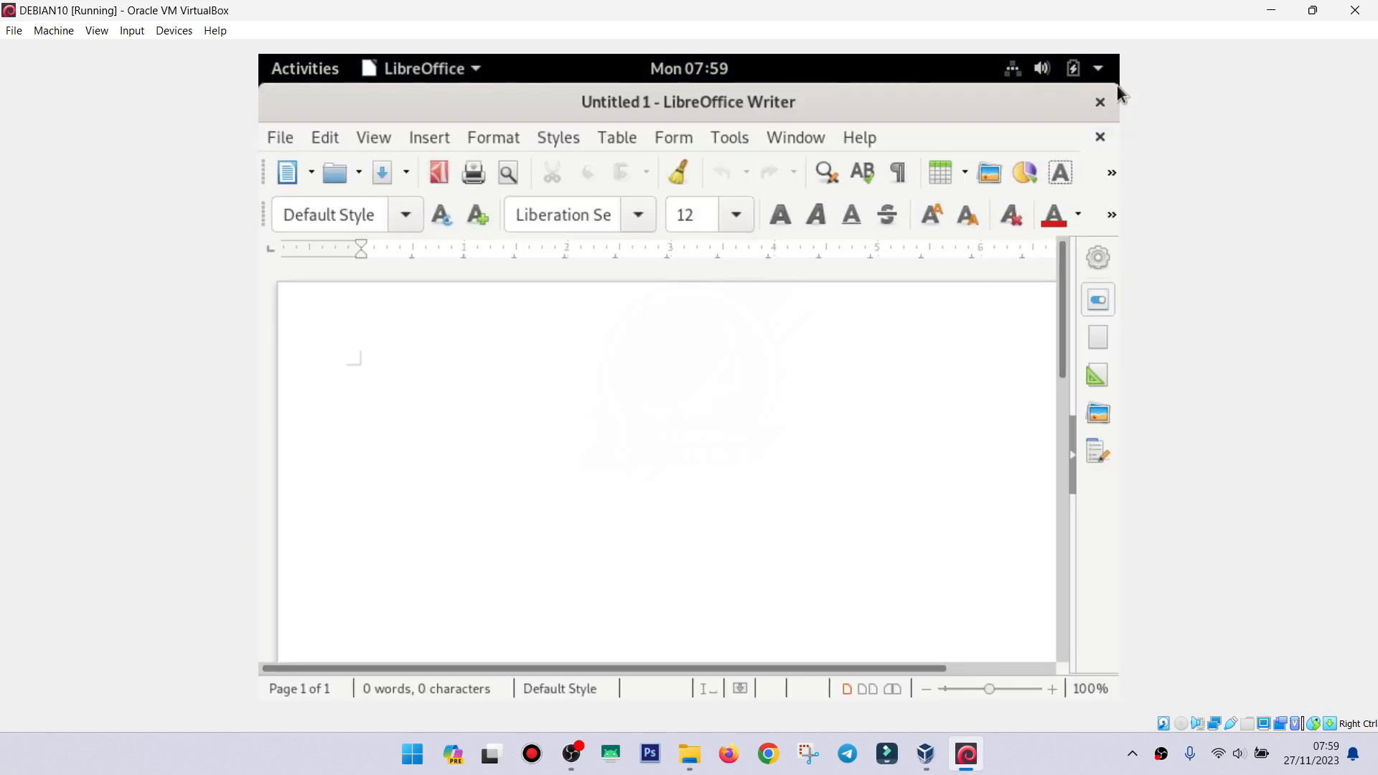
pyautogui.click(1098, 102)
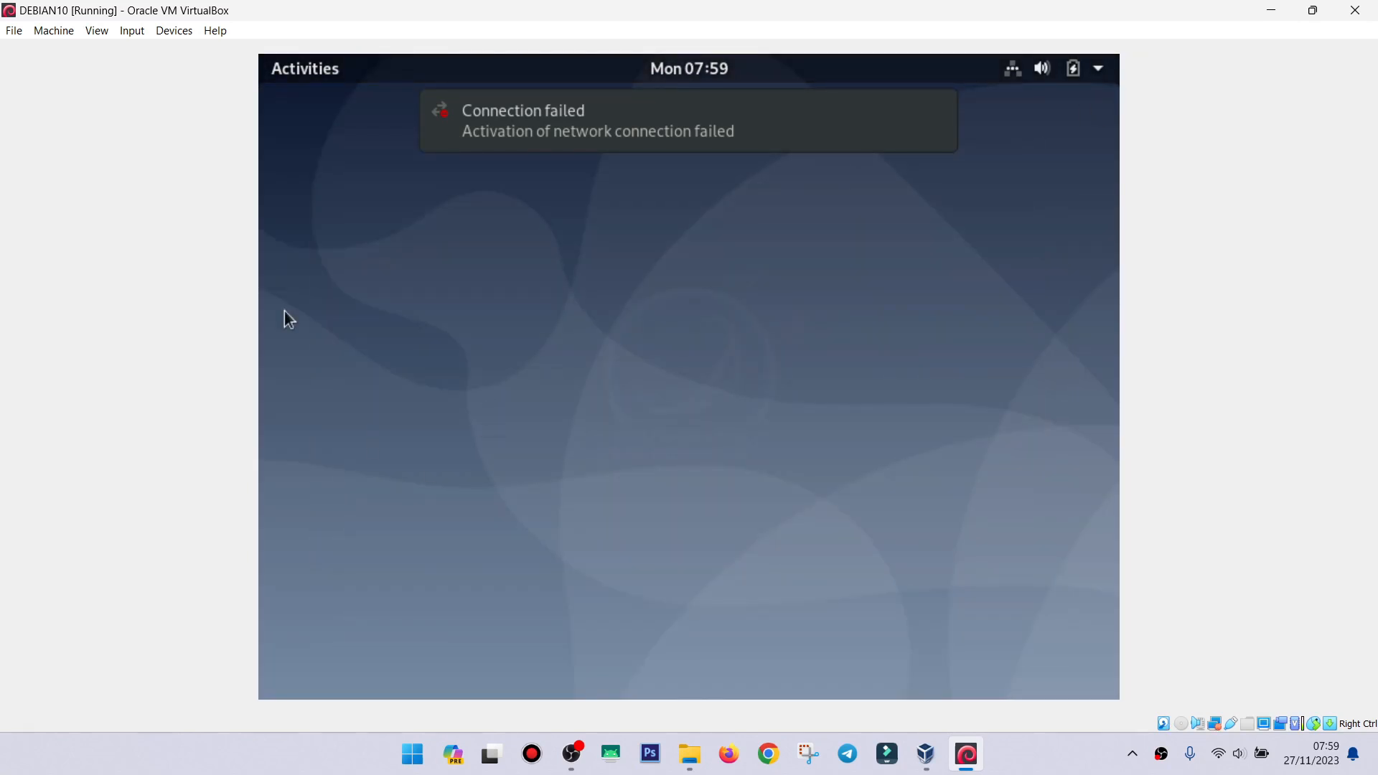
# Start LibreOffice Impress with a blank presentation, skipping the template picker.
pyautogui.click(294, 73)
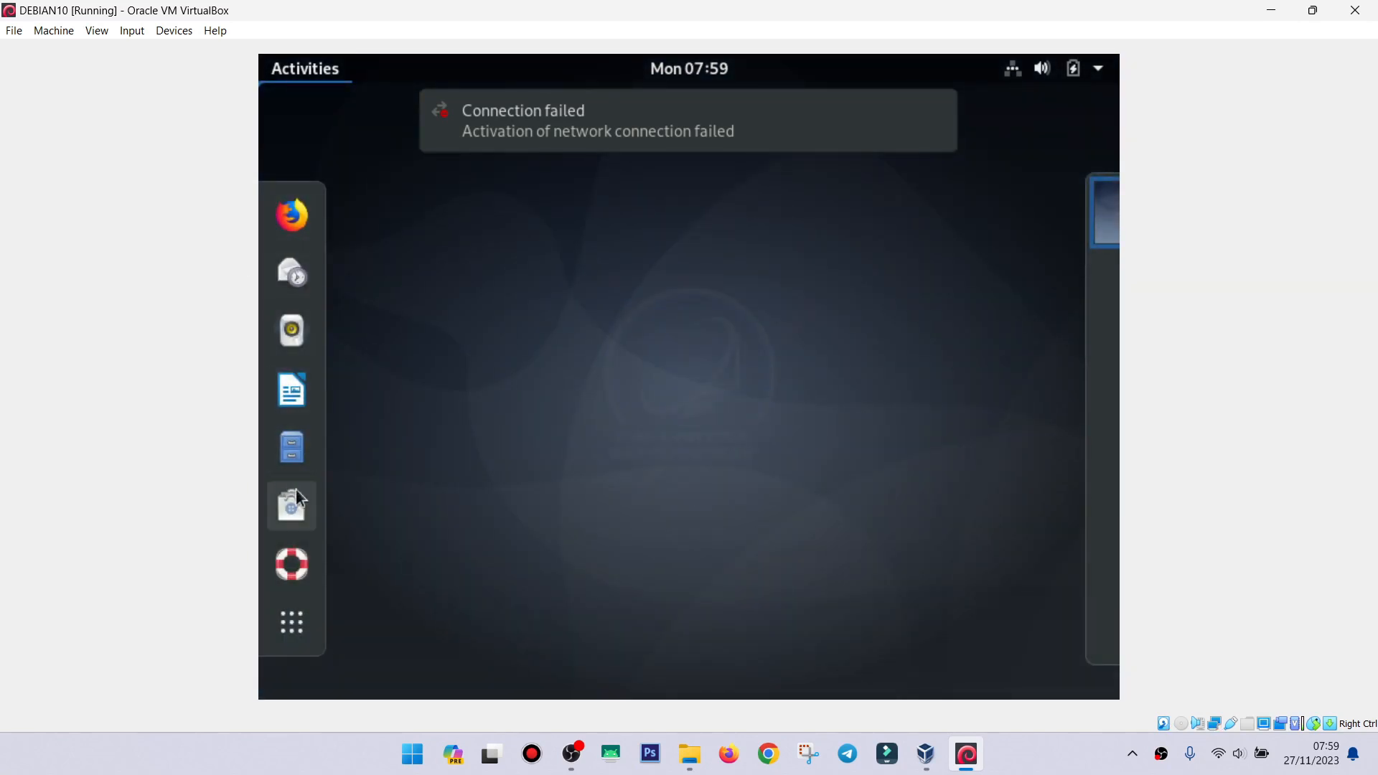
pyautogui.click(300, 628)
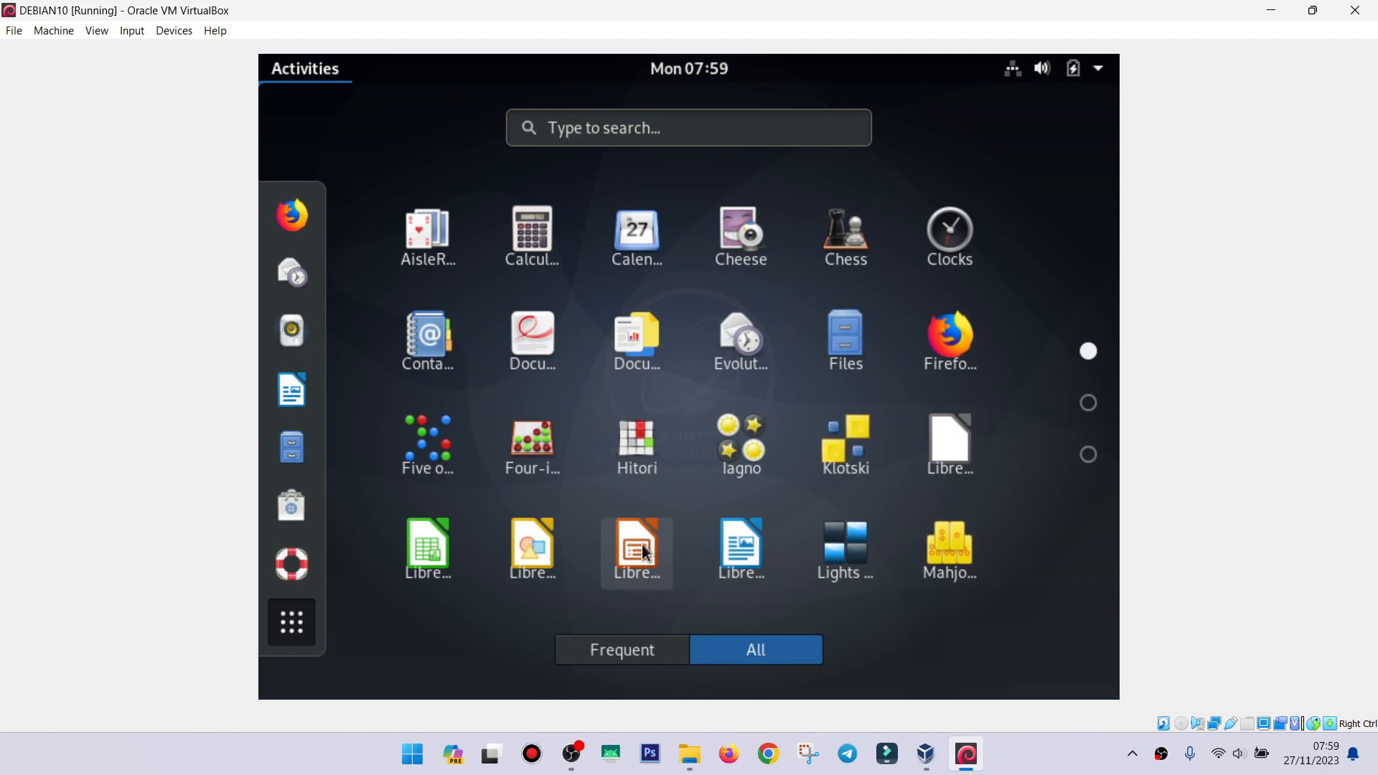
pyautogui.click(646, 552)
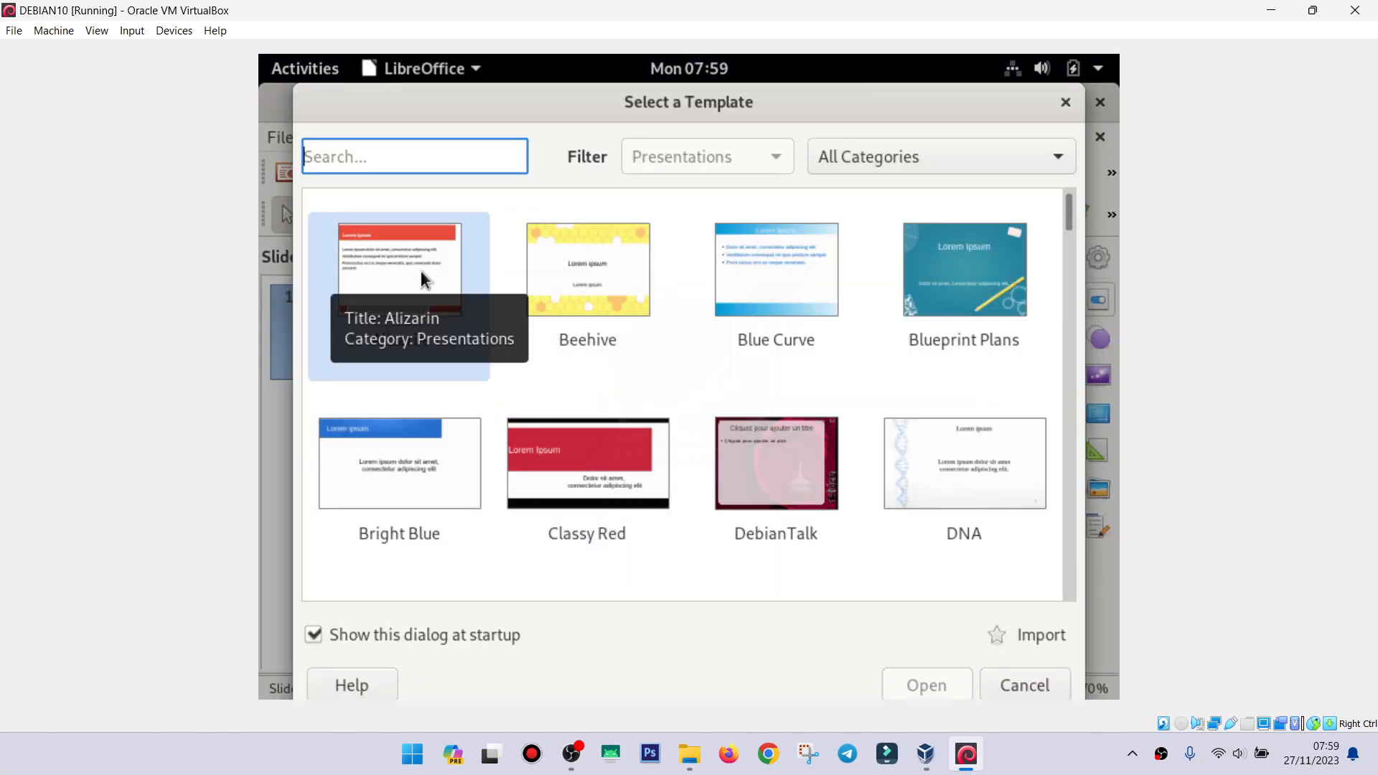
pyautogui.click(1021, 687)
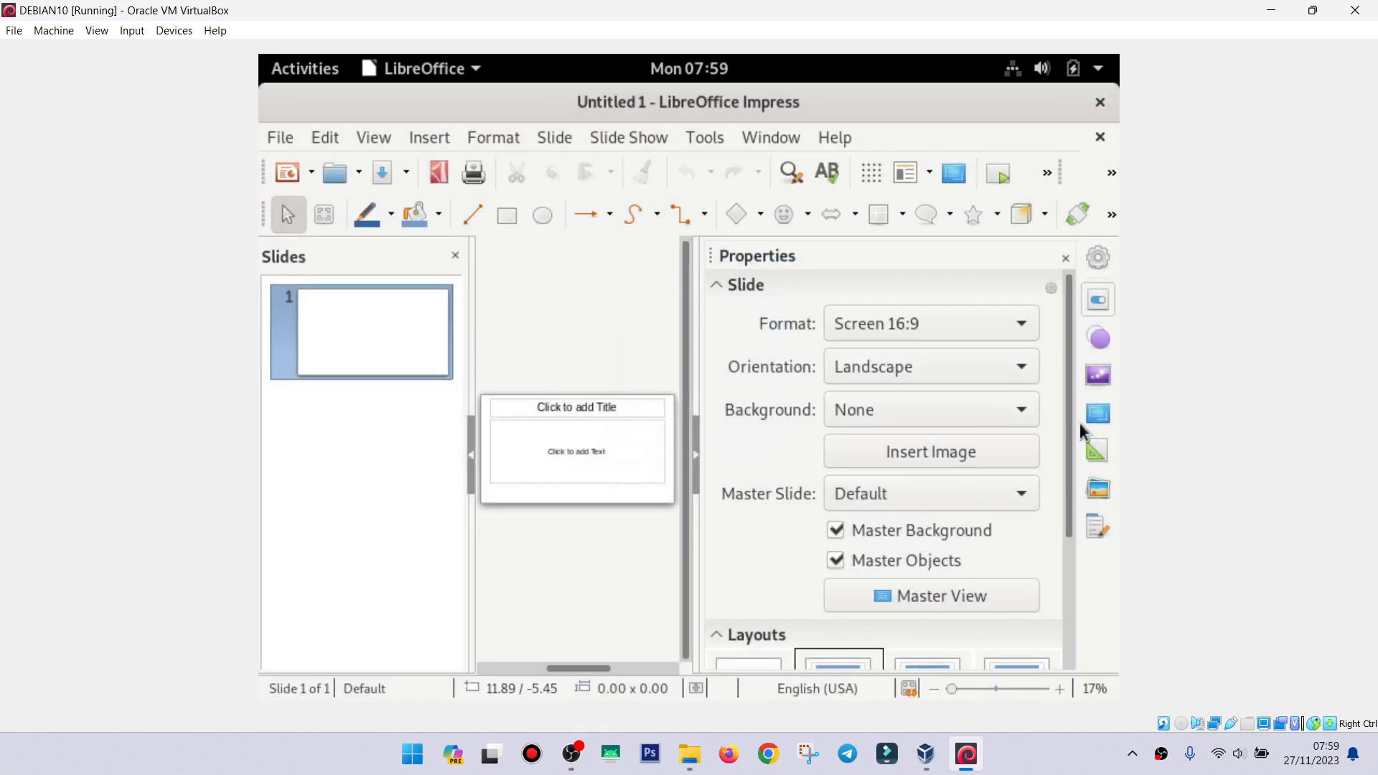
# Narrow the Slides panel, close Impress, and return to the Activities overview.
pyautogui.scroll(-3, 1058, 523)
pyautogui.scroll(3, 1040, 345)
pyautogui.moveTo(470, 402)
pyautogui.mouseDown()
pyautogui.moveTo(426, 420)
pyautogui.moveTo(483, 415)
pyautogui.mouseUp()
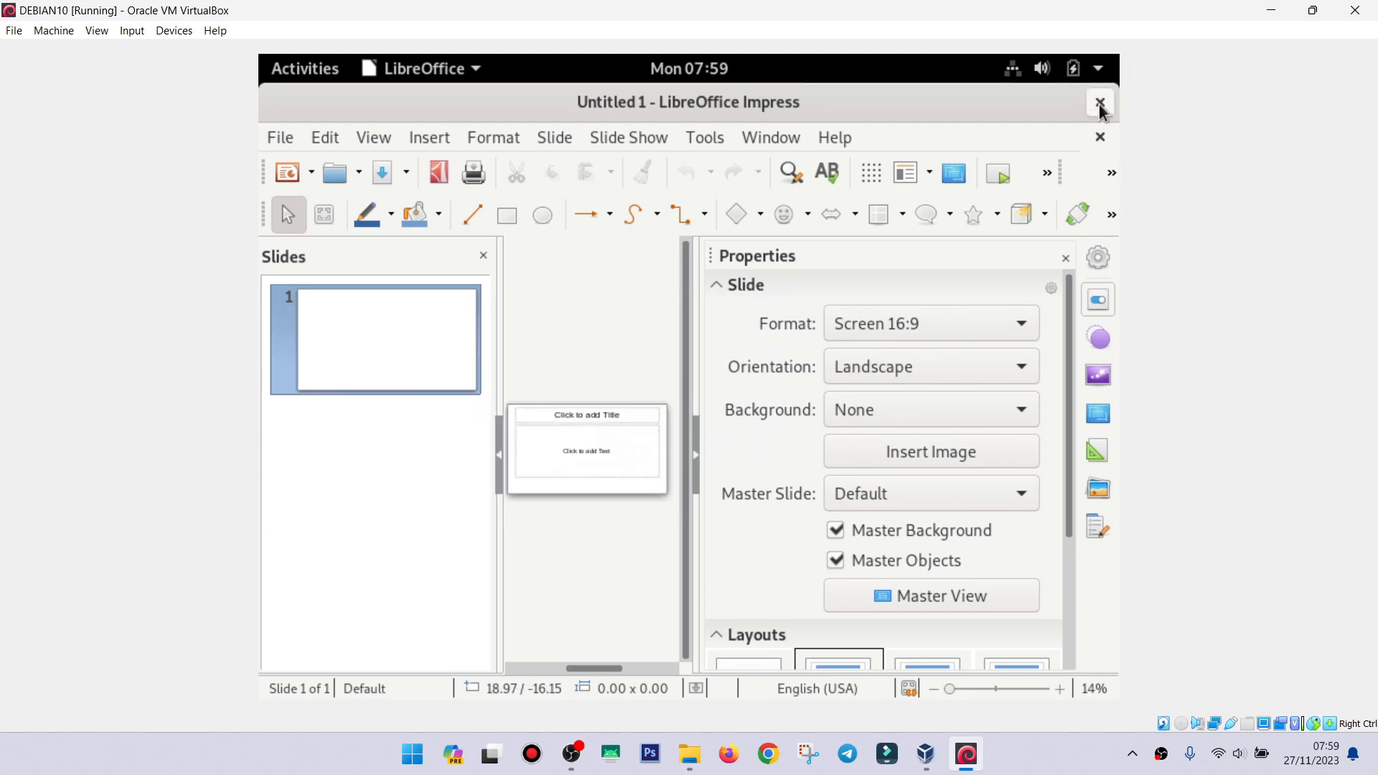
pyautogui.click(1100, 105)
pyautogui.click(318, 80)
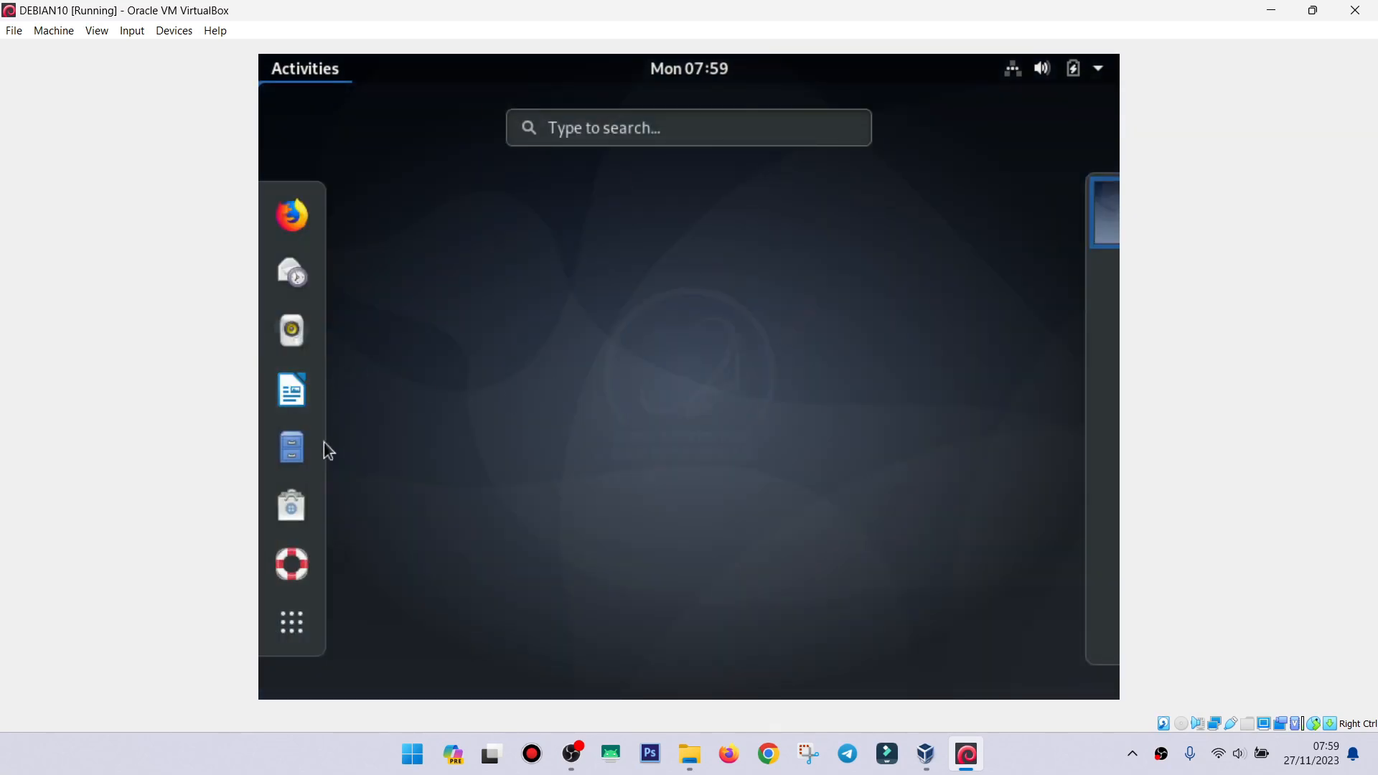
# Browse the guest's root file system via Other Locations > Computer in Files, then close it.
pyautogui.click(279, 459)
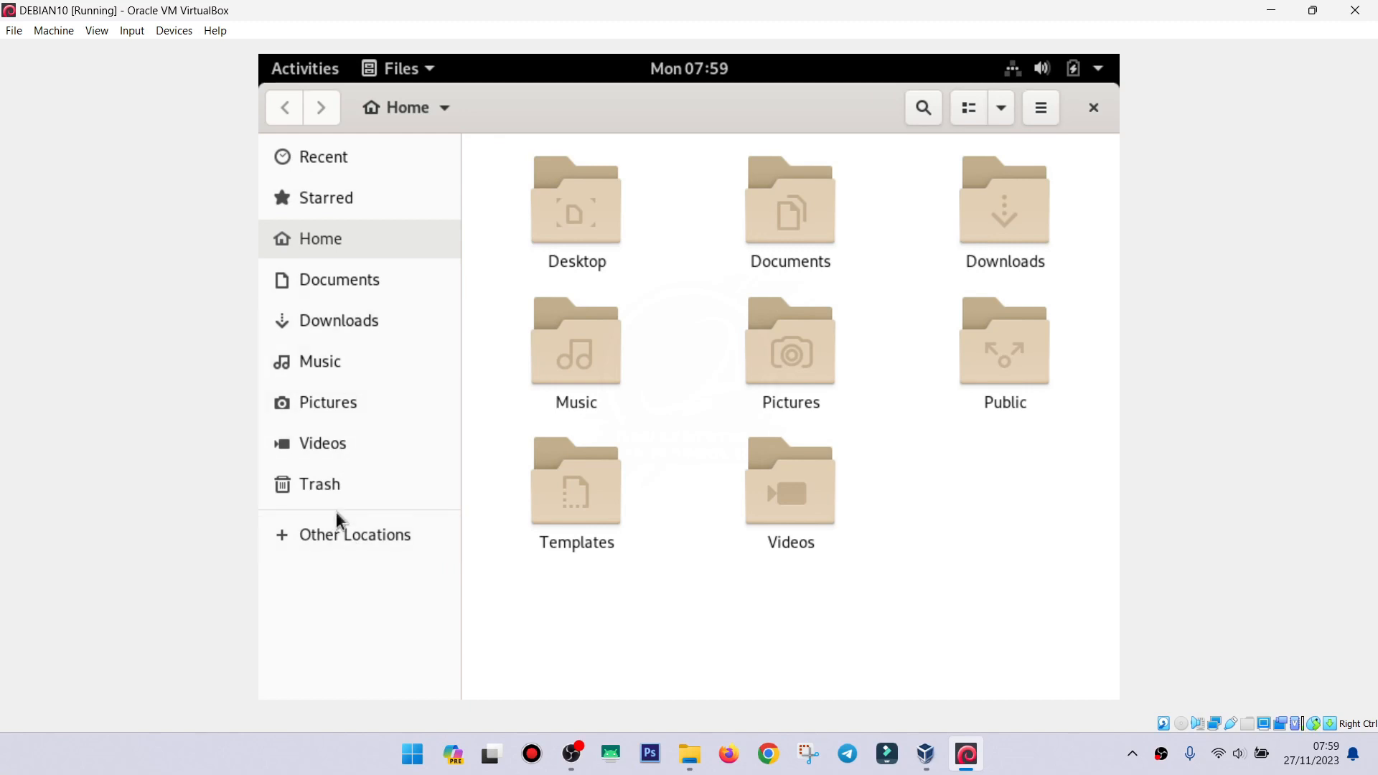
pyautogui.click(333, 535)
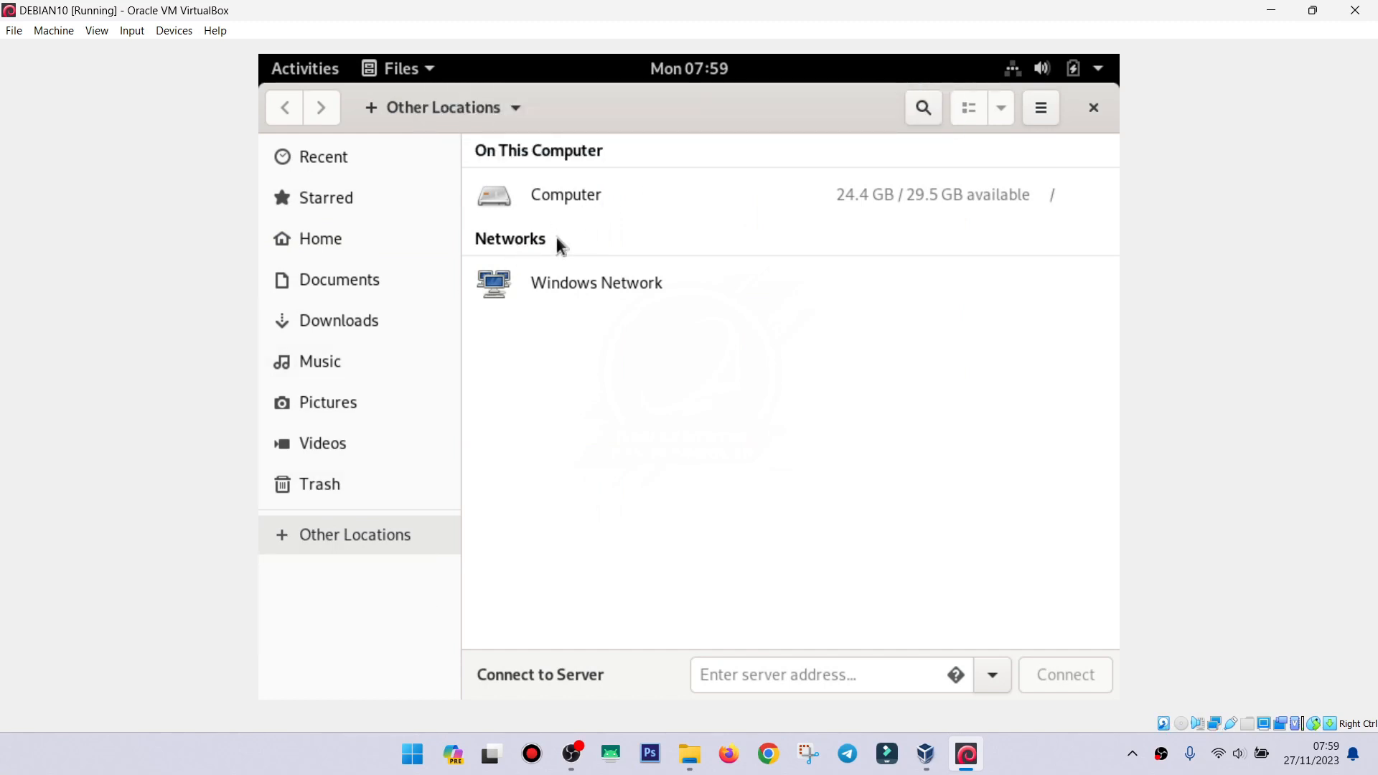
pyautogui.click(559, 197)
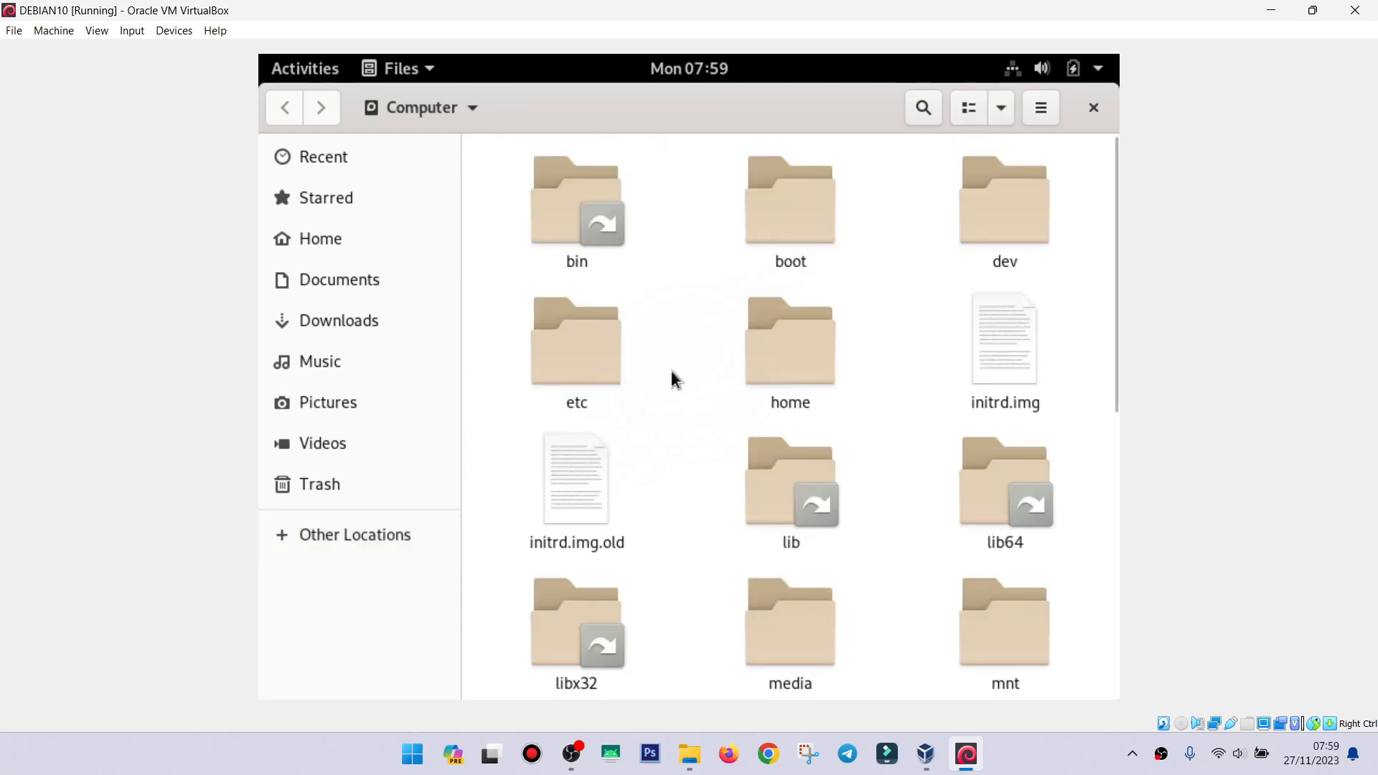
pyautogui.moveTo(1109, 300); pyautogui.dragTo(1147, 276)
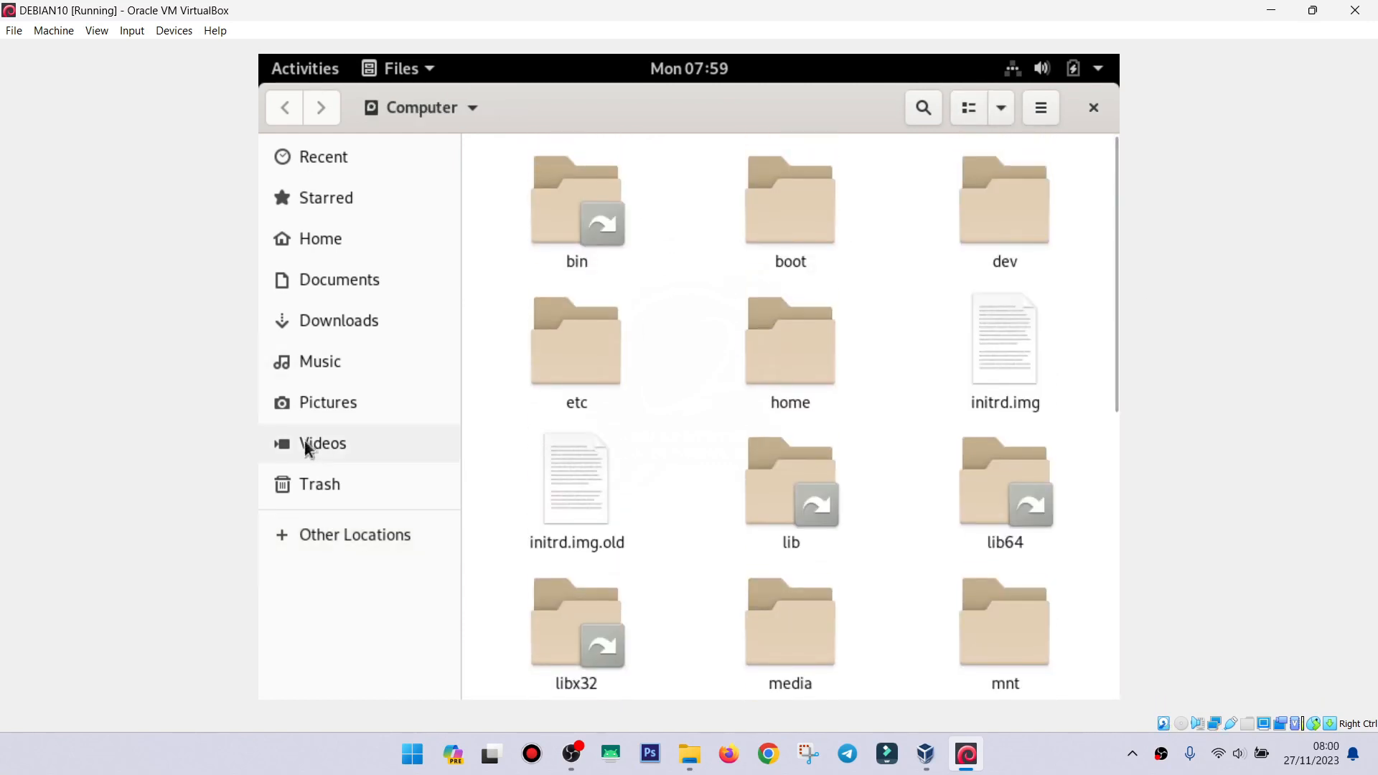
pyautogui.click(1094, 109)
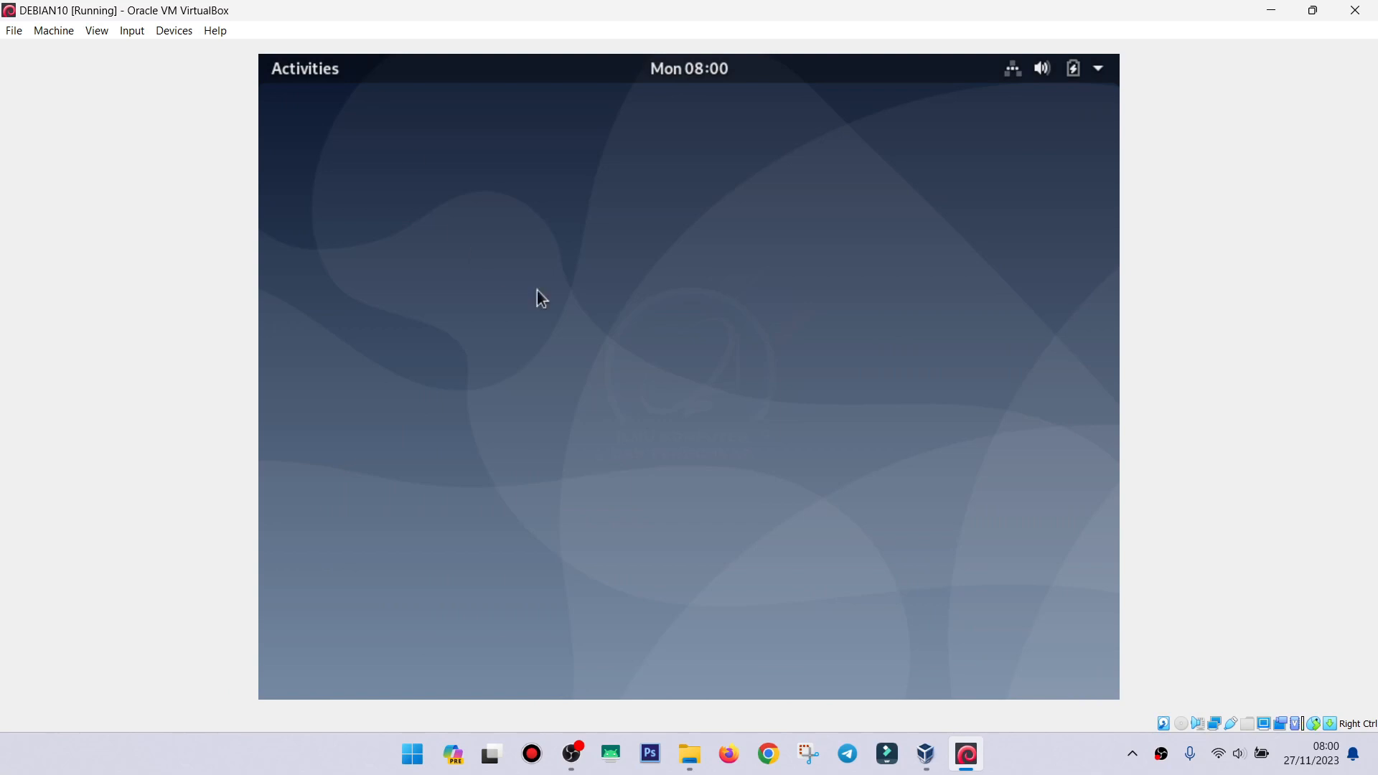
pyautogui.click(97, 32)
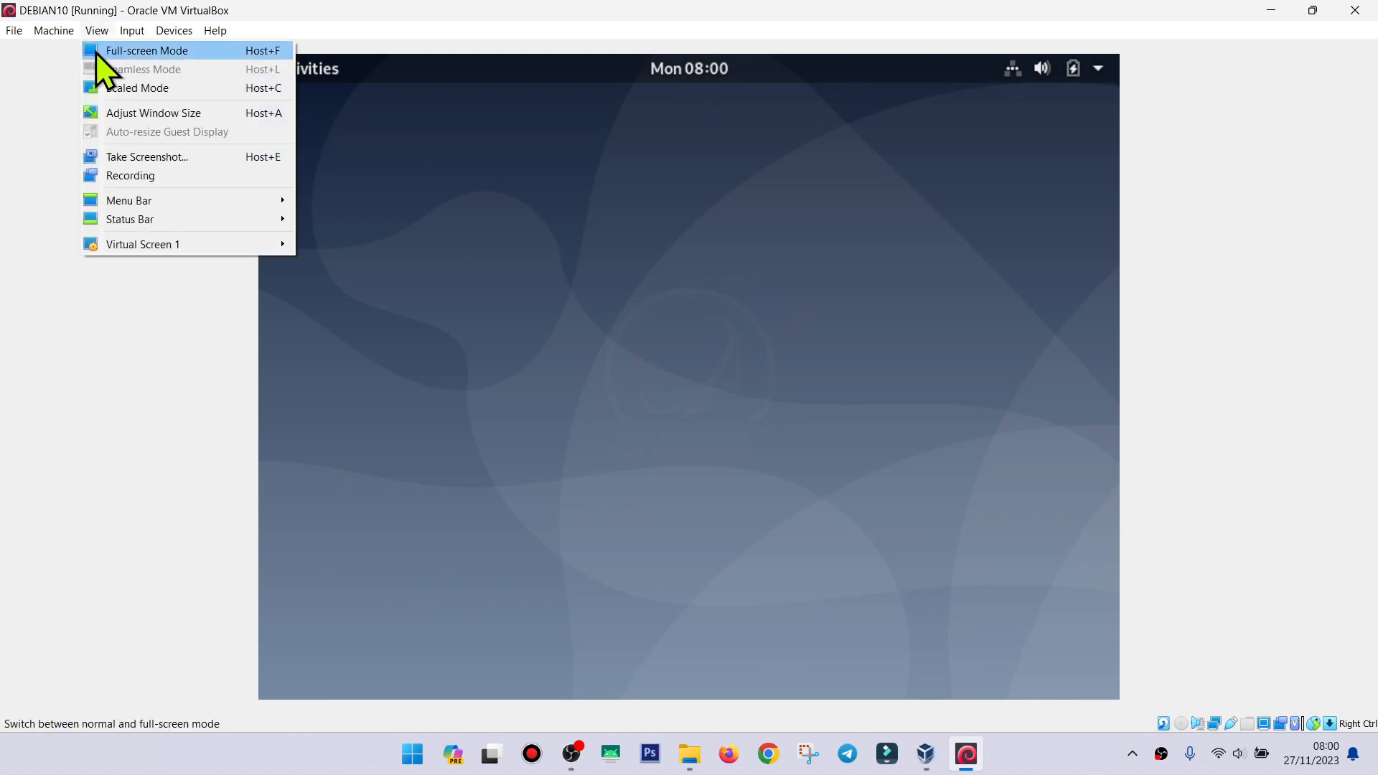
pyautogui.click(98, 52)
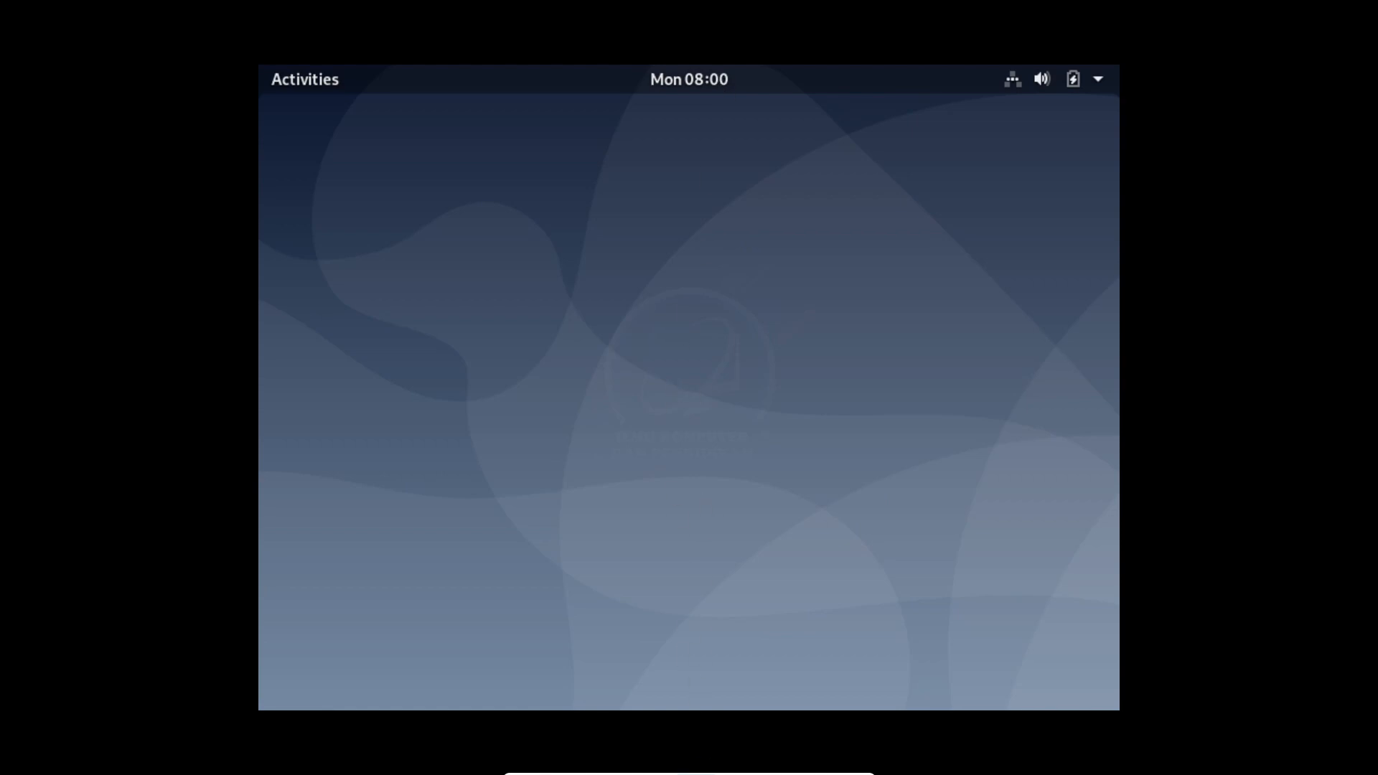
pyautogui.moveTo(696, 774)
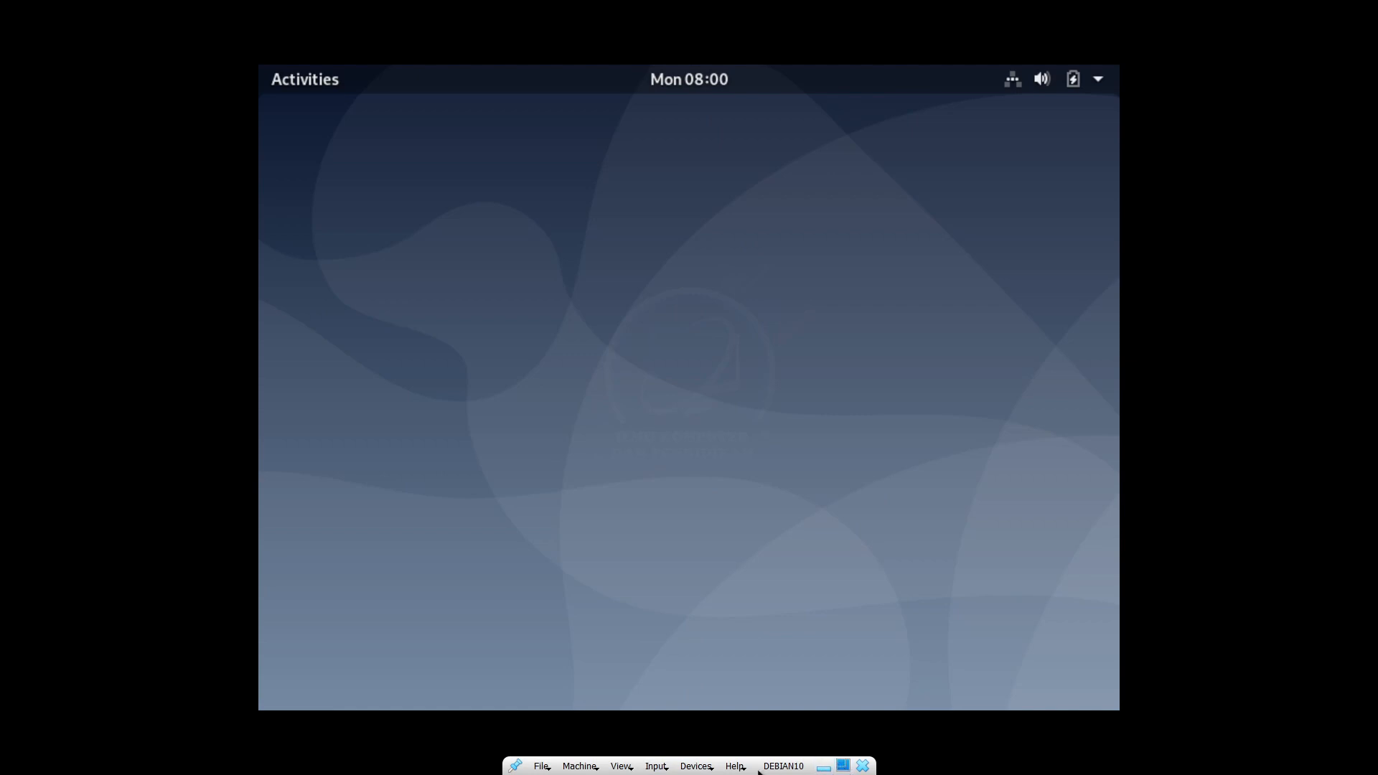
pyautogui.click(844, 764)
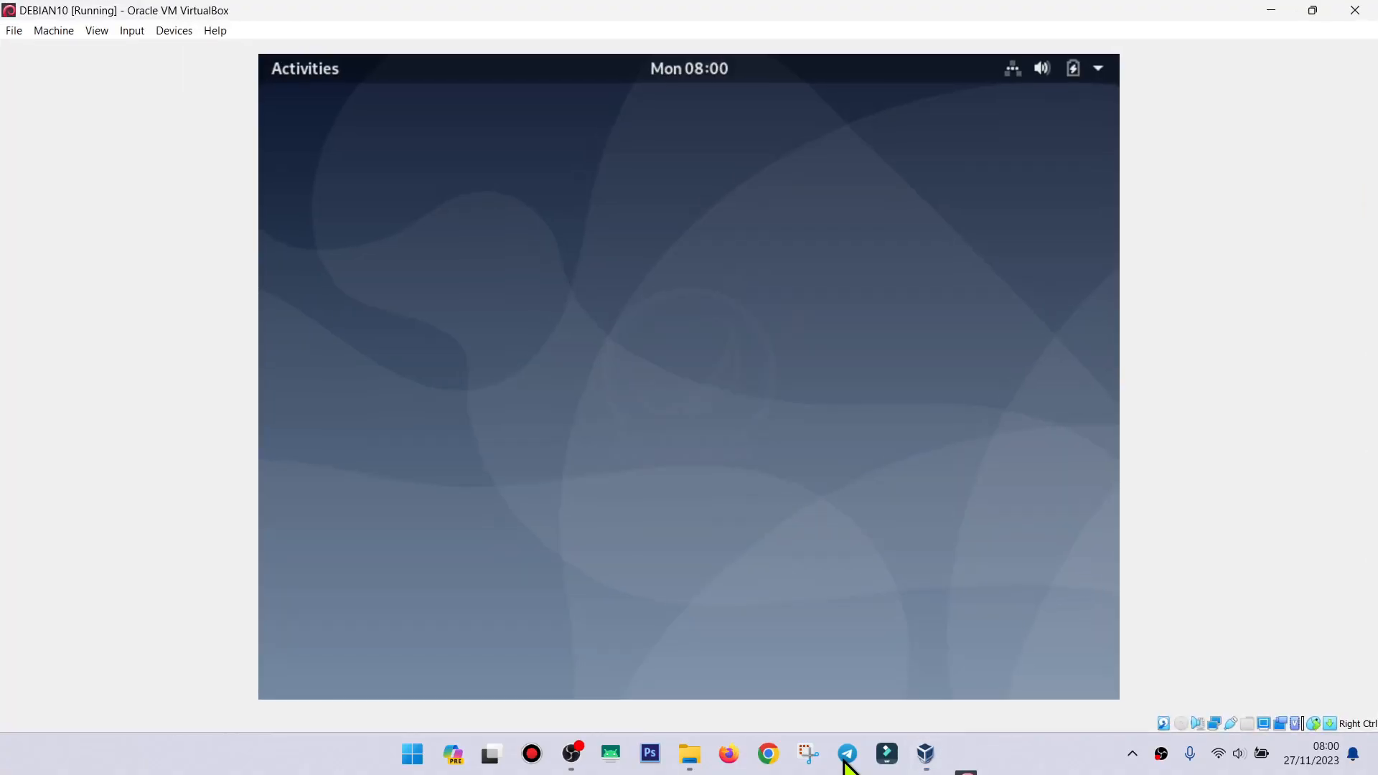
pyautogui.click(307, 70)
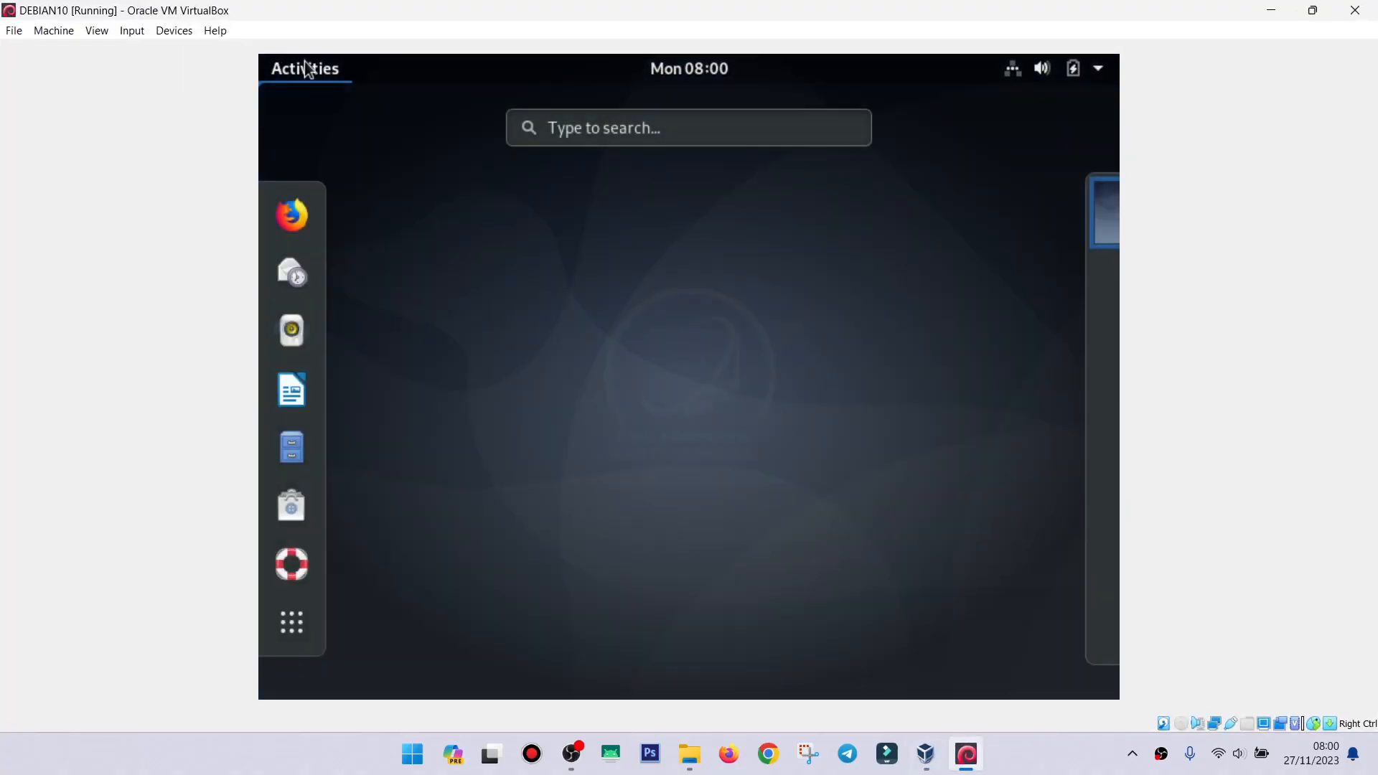
pyautogui.click(573, 130)
pyautogui.write('ter')
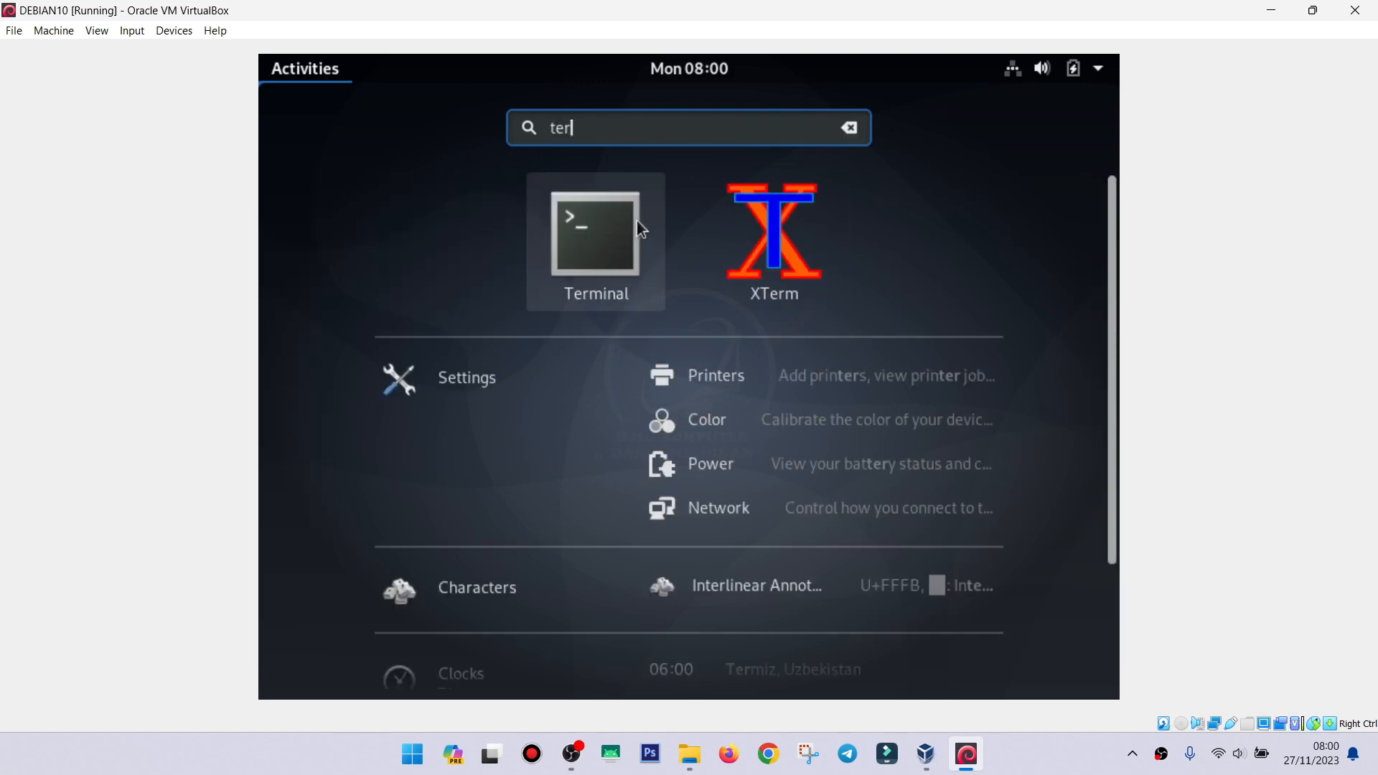
pyautogui.click(619, 239)
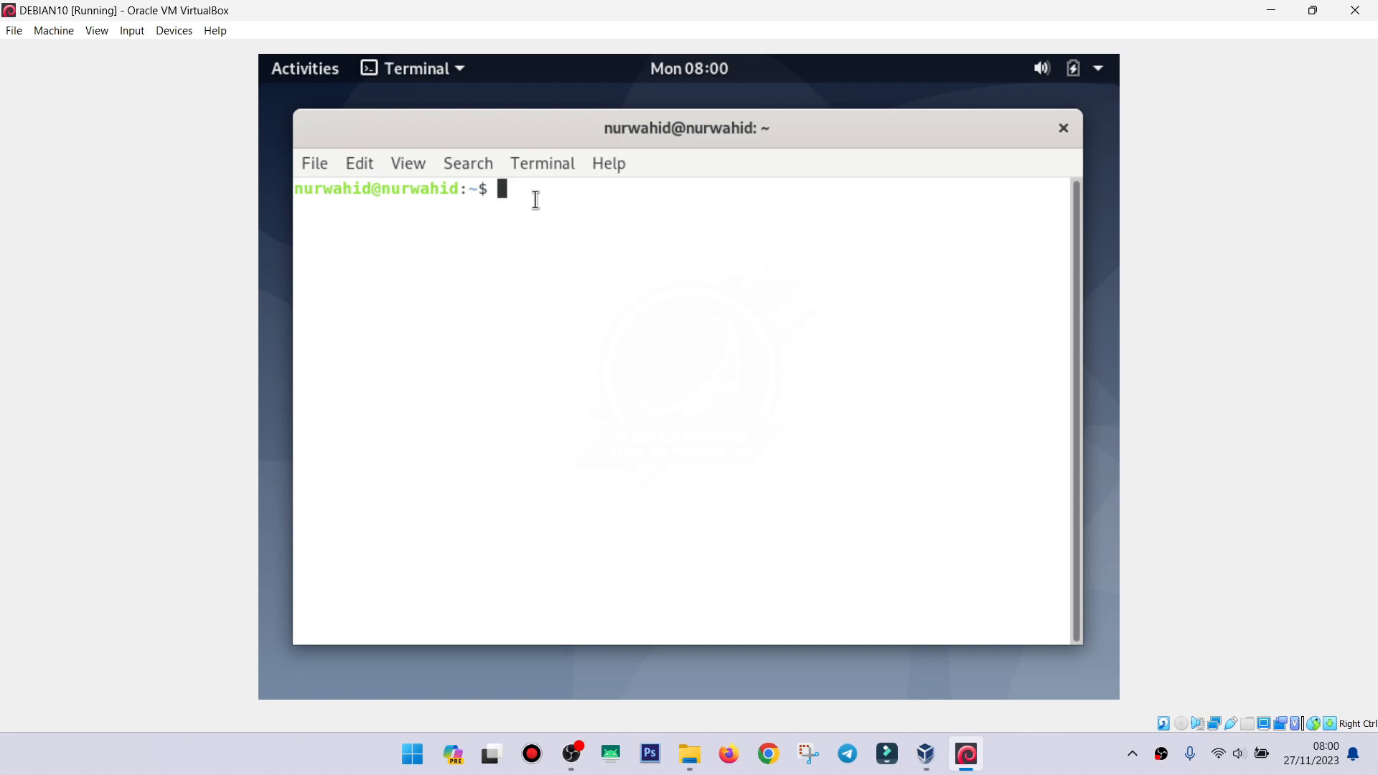
pyautogui.write('su')
pyautogui.press('Return')
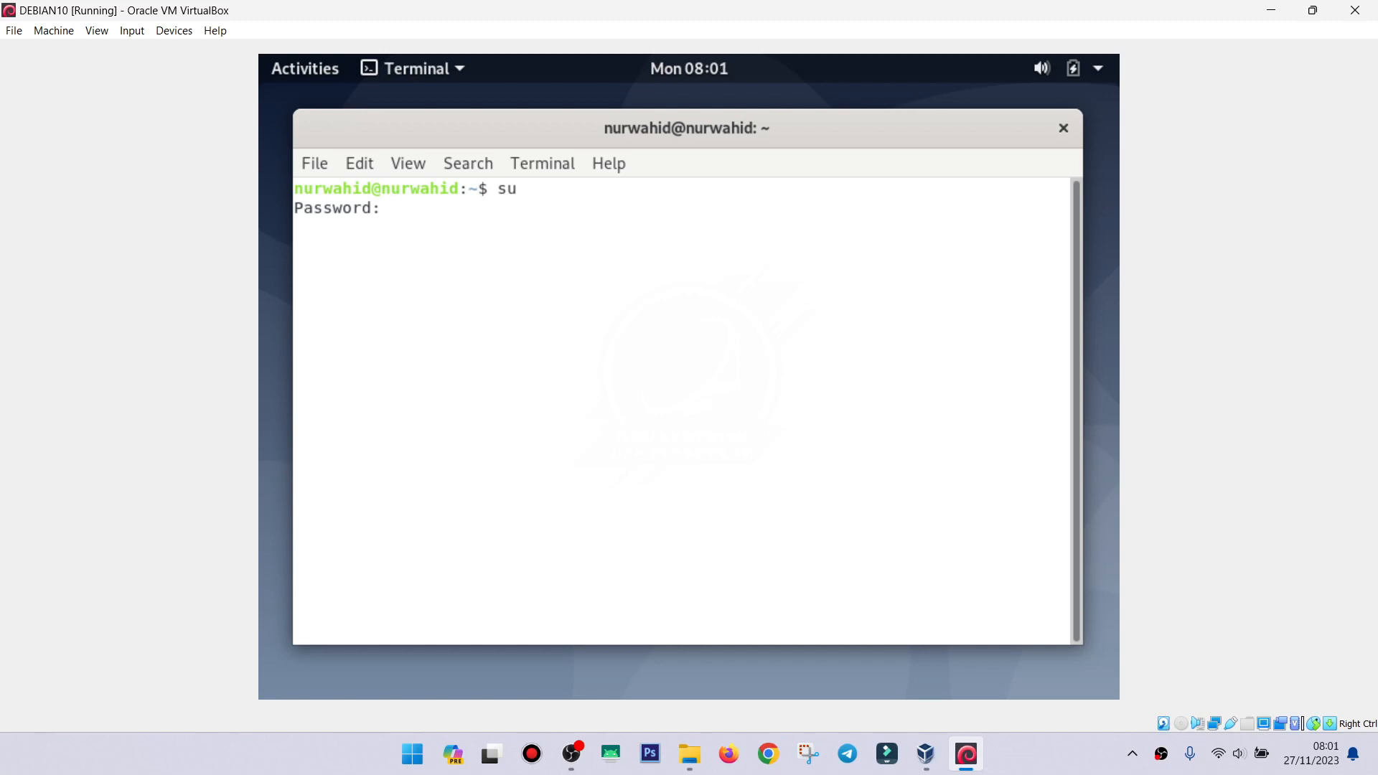
pyautogui.press('Return')
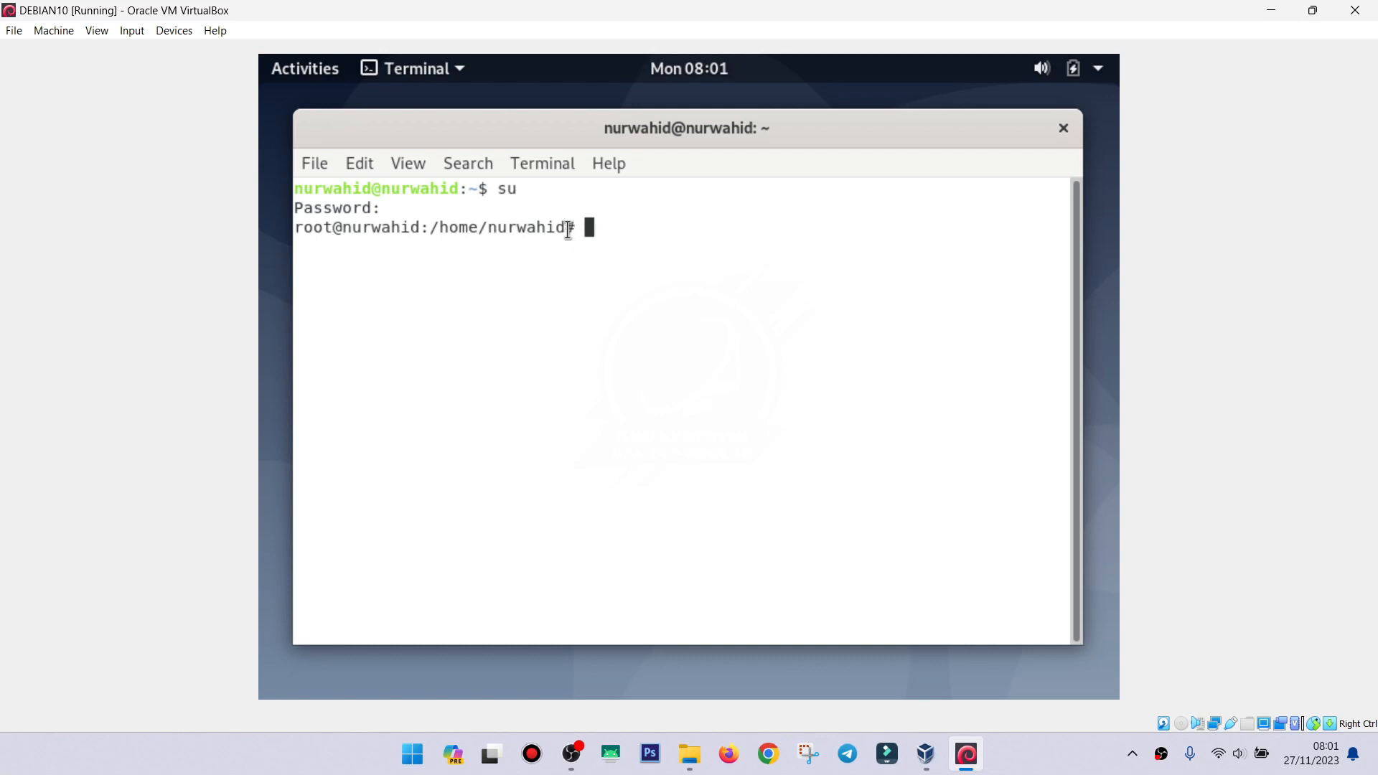
pyautogui.moveTo(569, 226); pyautogui.dragTo(583, 227)
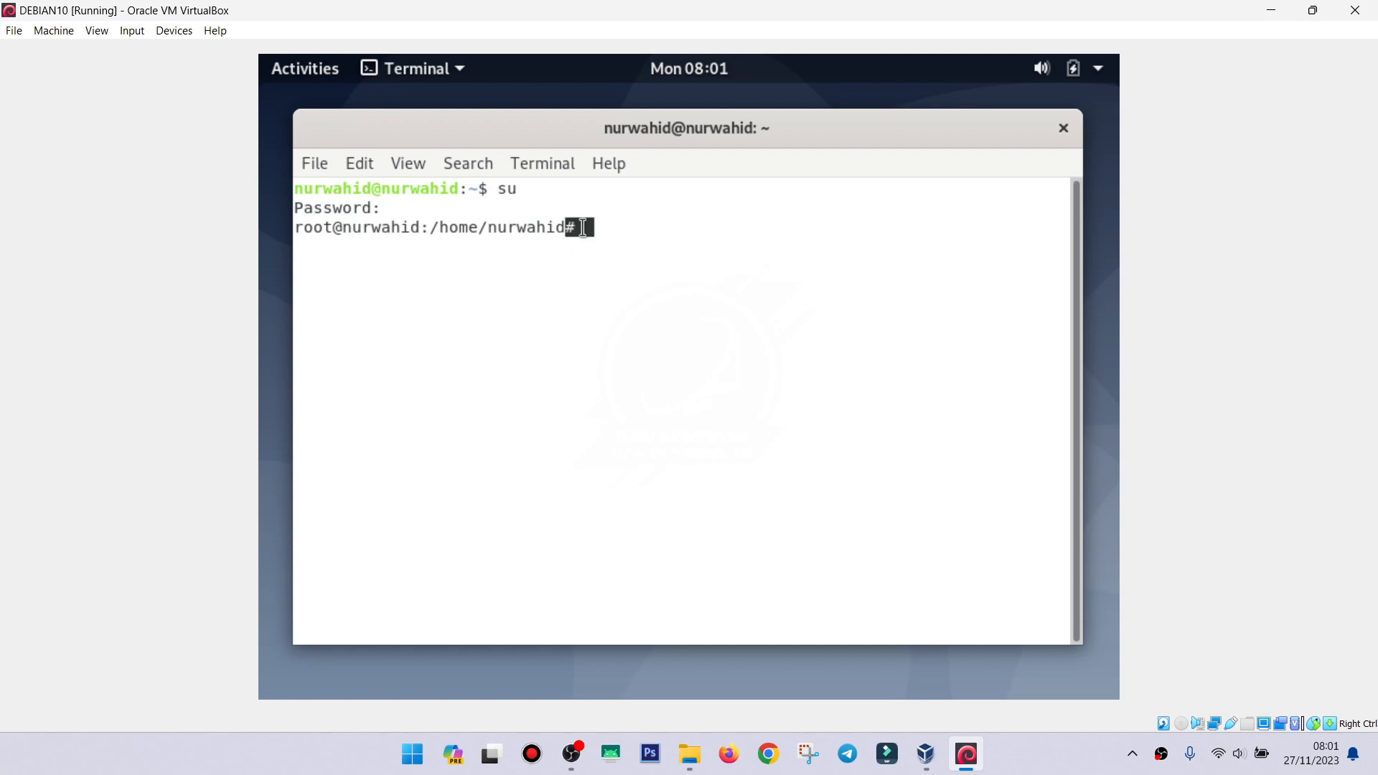
pyautogui.click(488, 192)
pyautogui.click(1064, 130)
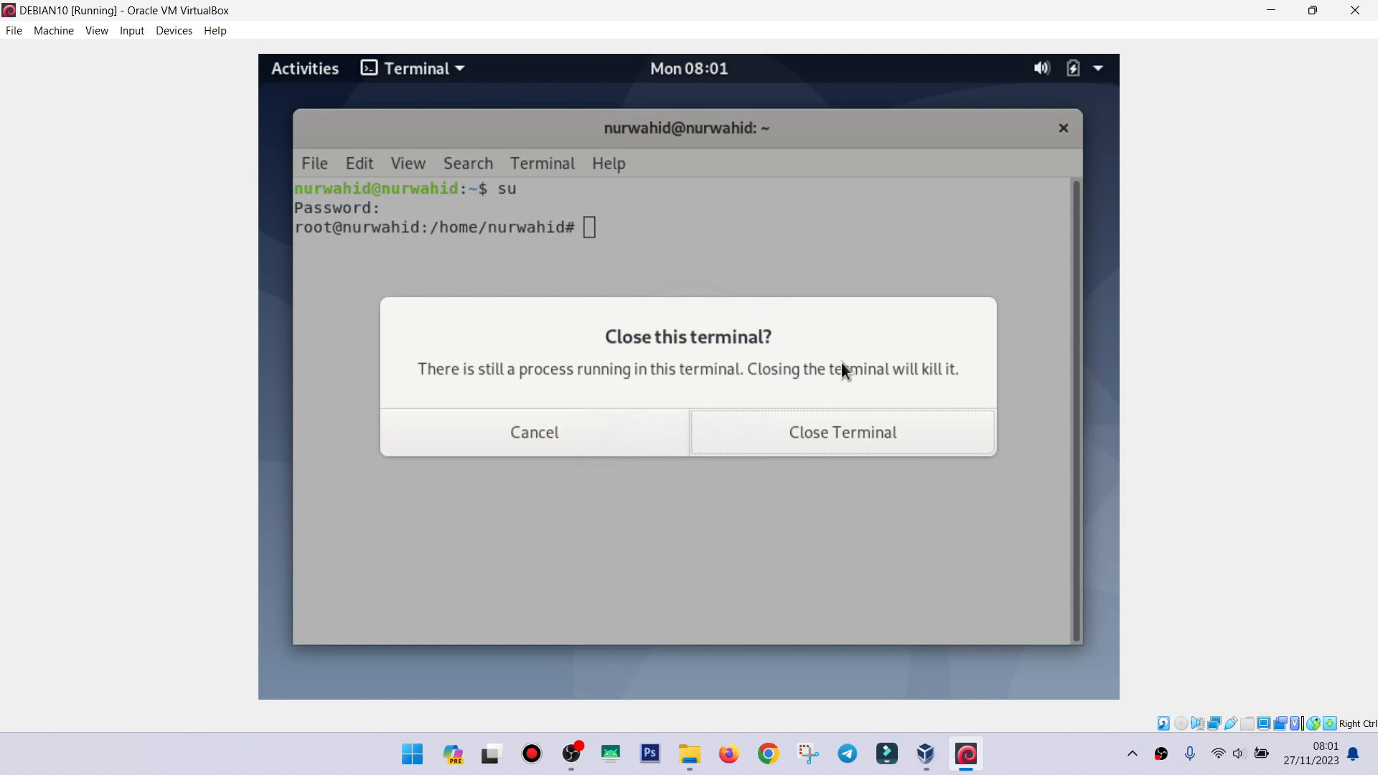
pyautogui.click(790, 442)
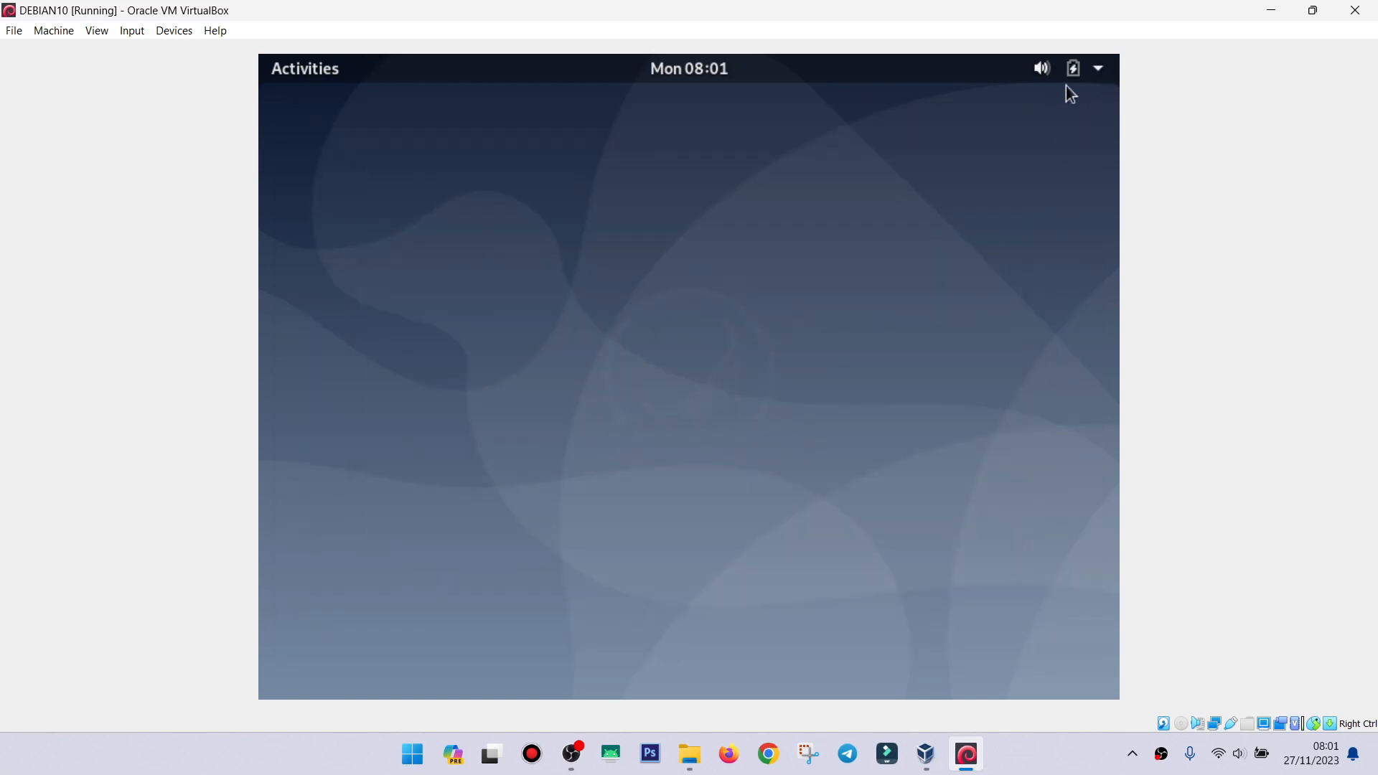
# Power off the Debian guest from the GNOME system menu and confirm the shutdown.
pyautogui.click(1101, 75)
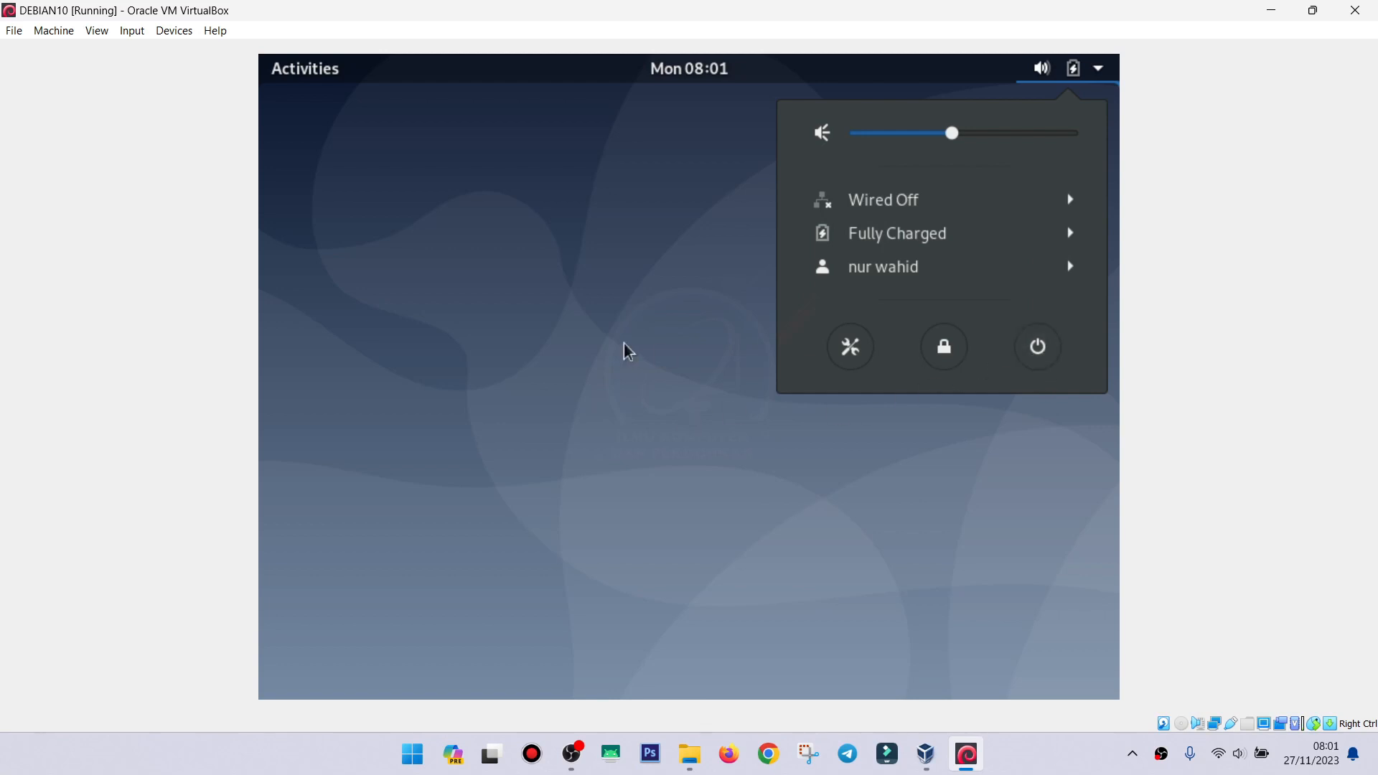
pyautogui.click(570, 347)
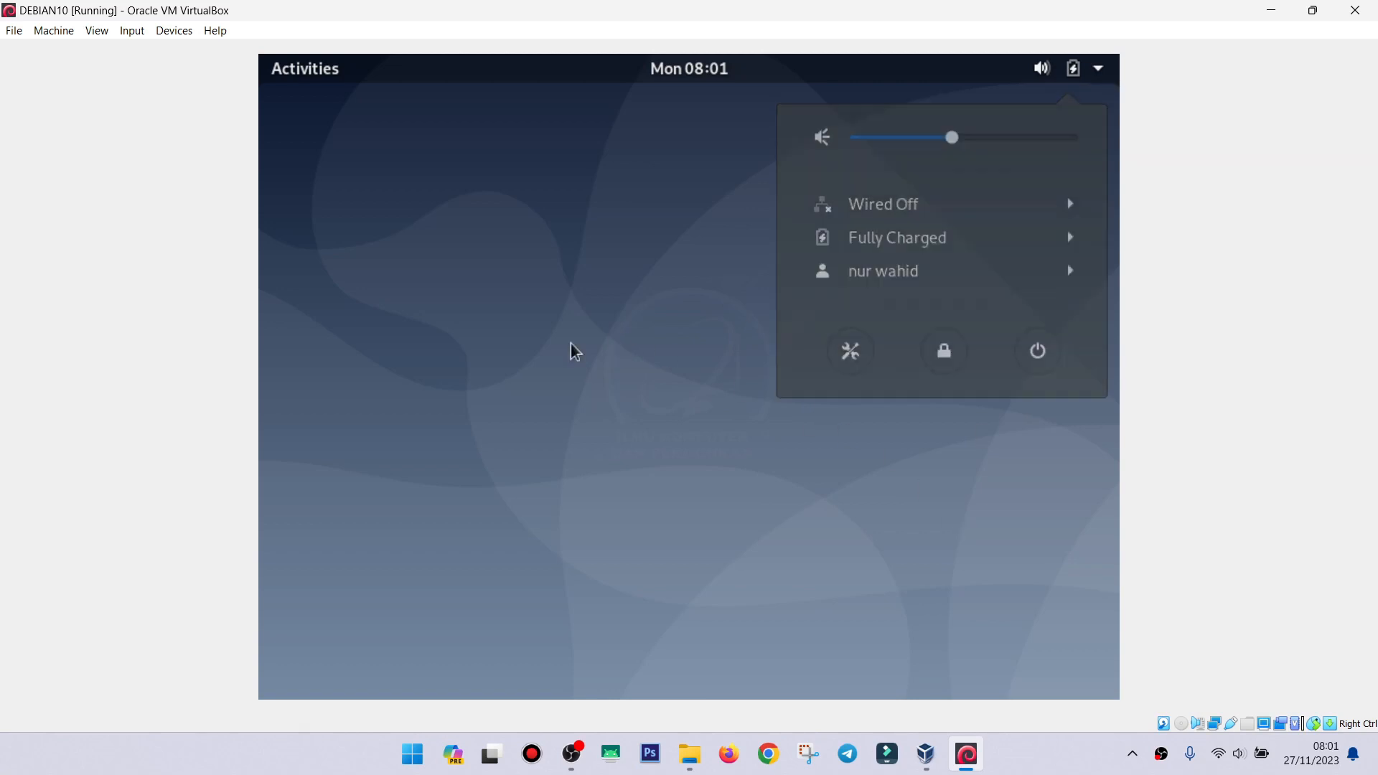
pyautogui.click(1103, 80)
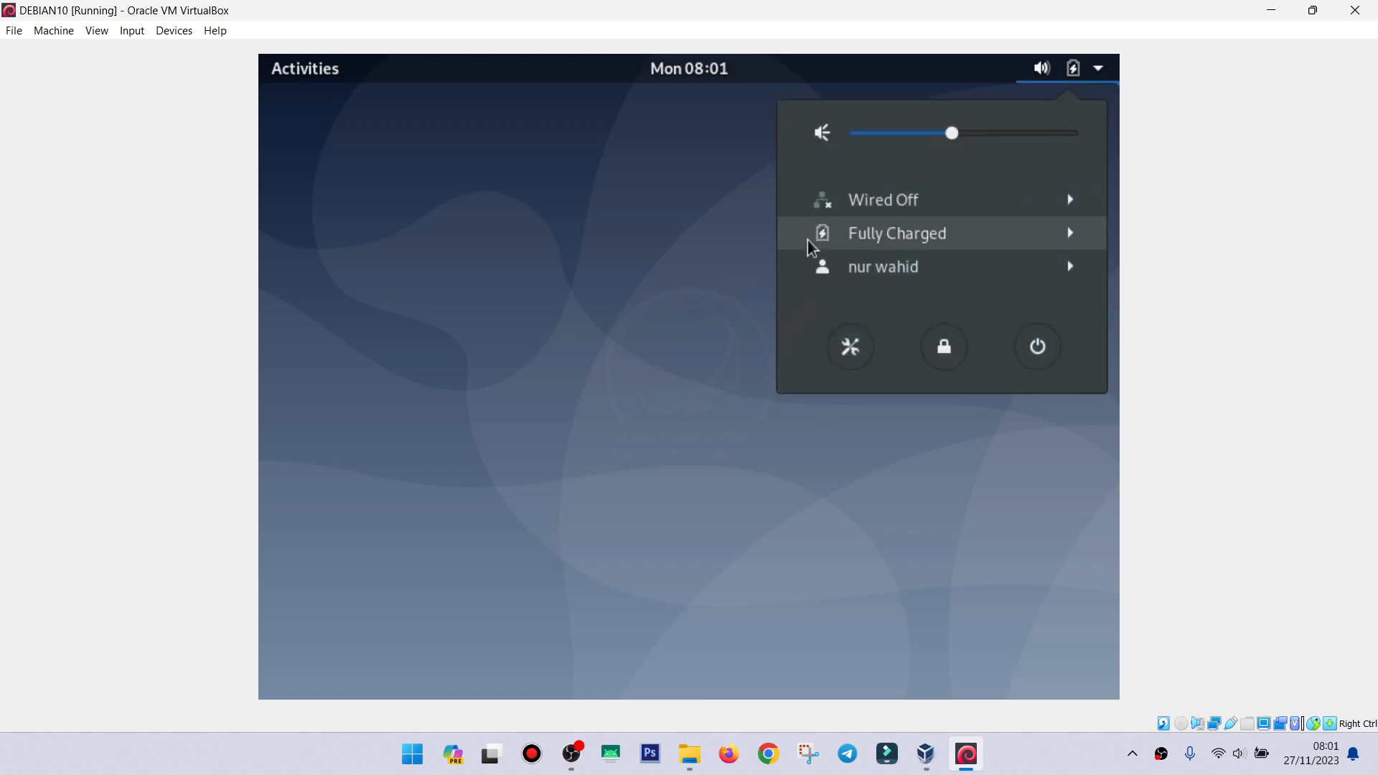
pyautogui.click(523, 241)
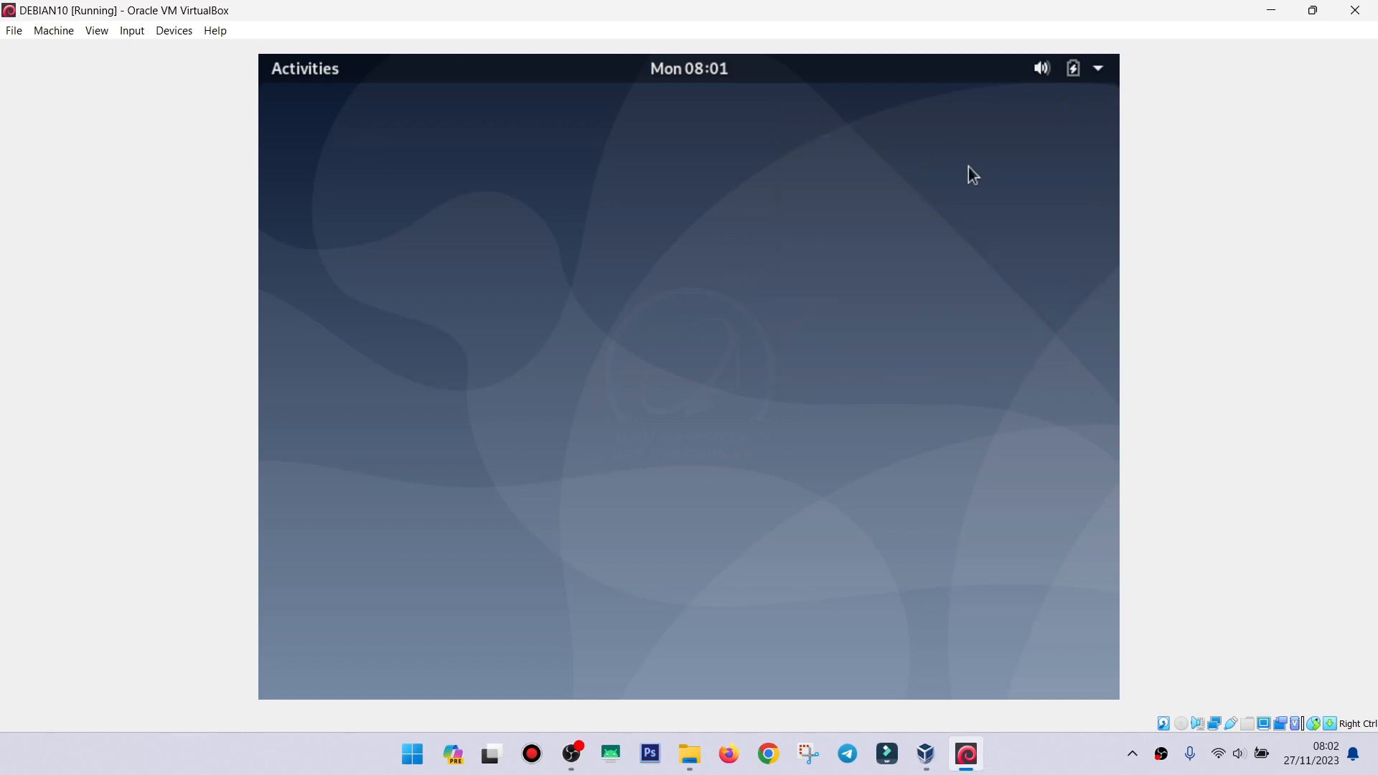
pyautogui.click(1104, 80)
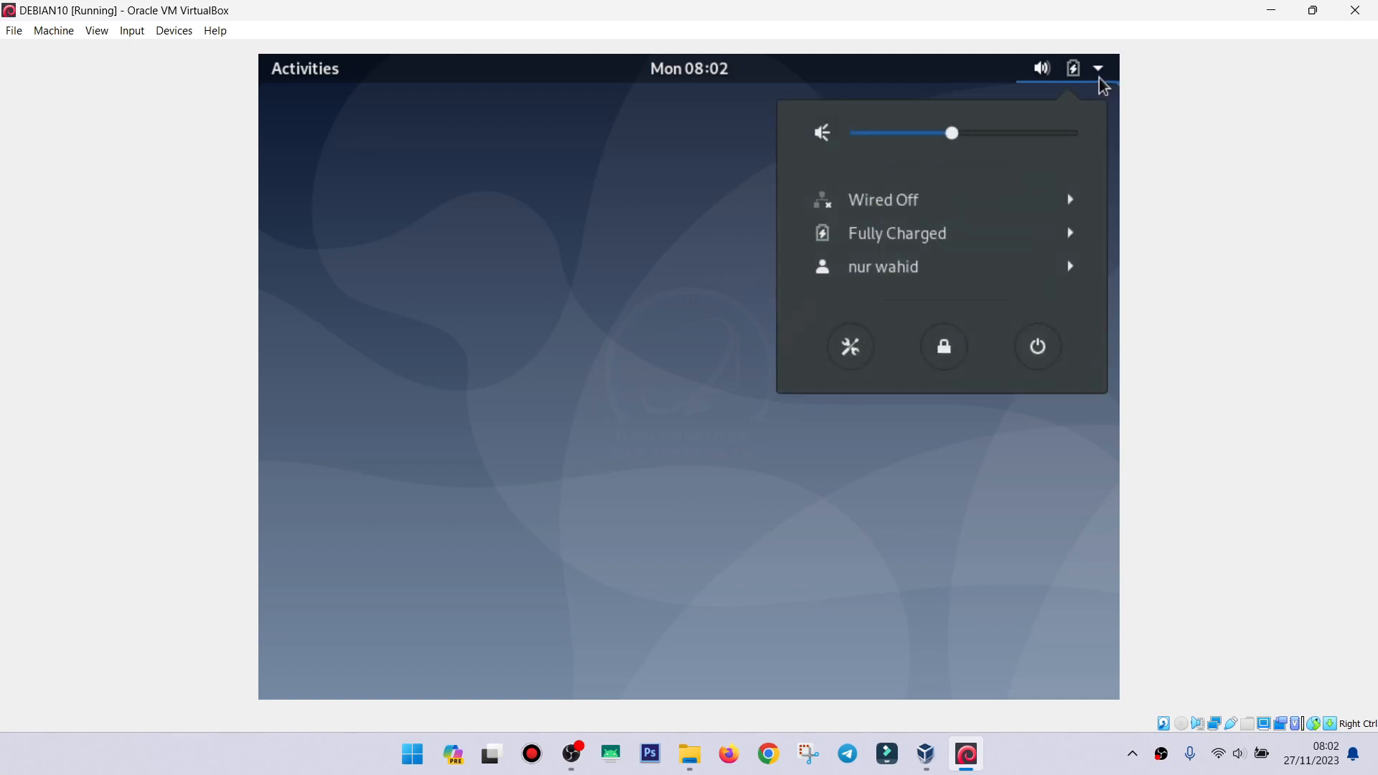
pyautogui.click(1040, 345)
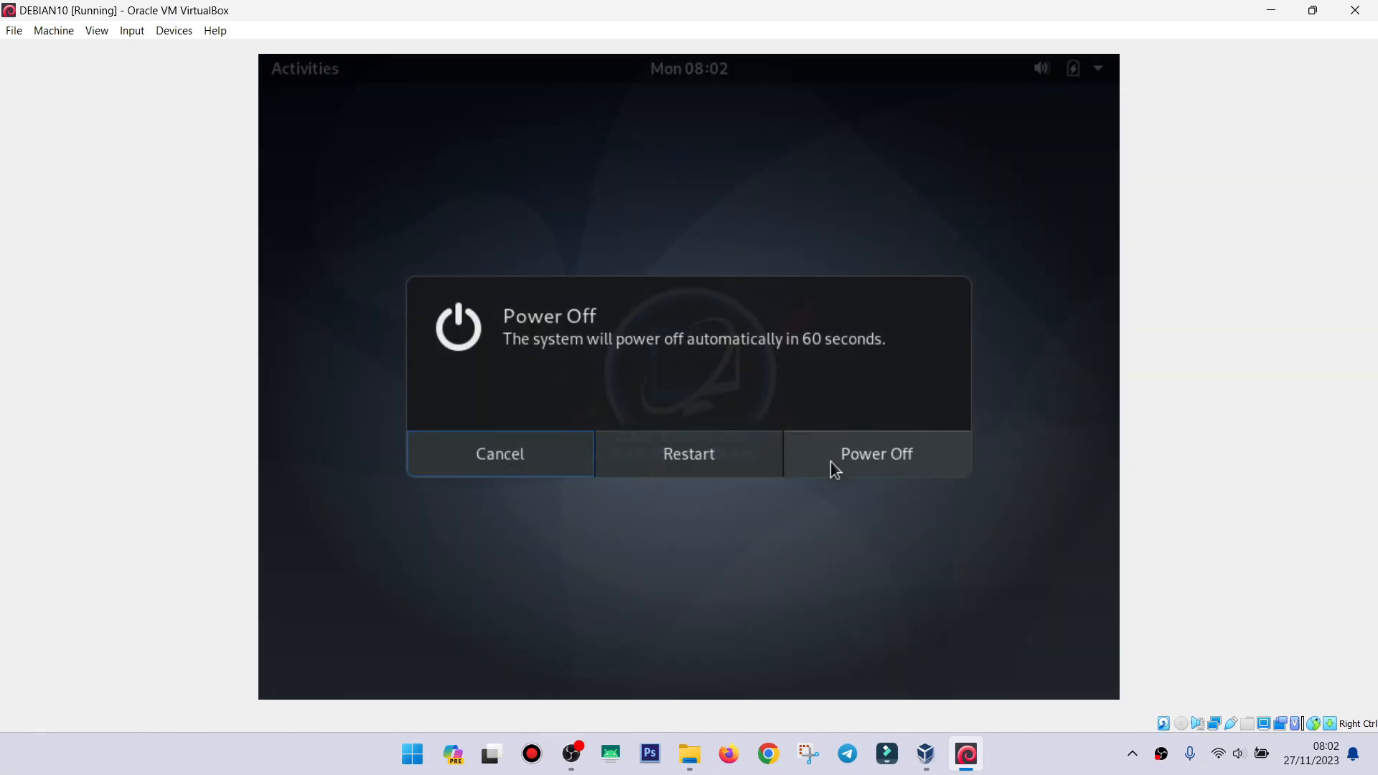
pyautogui.click(835, 468)
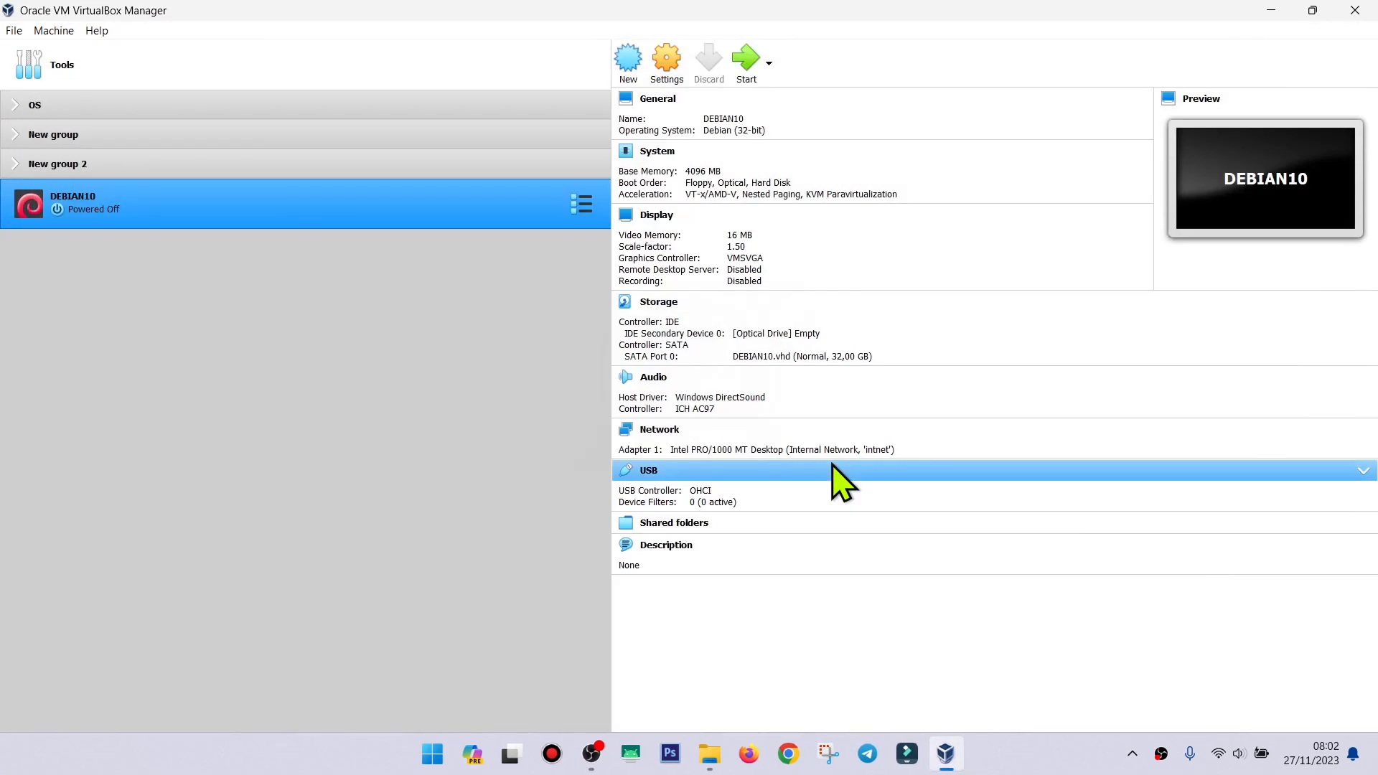